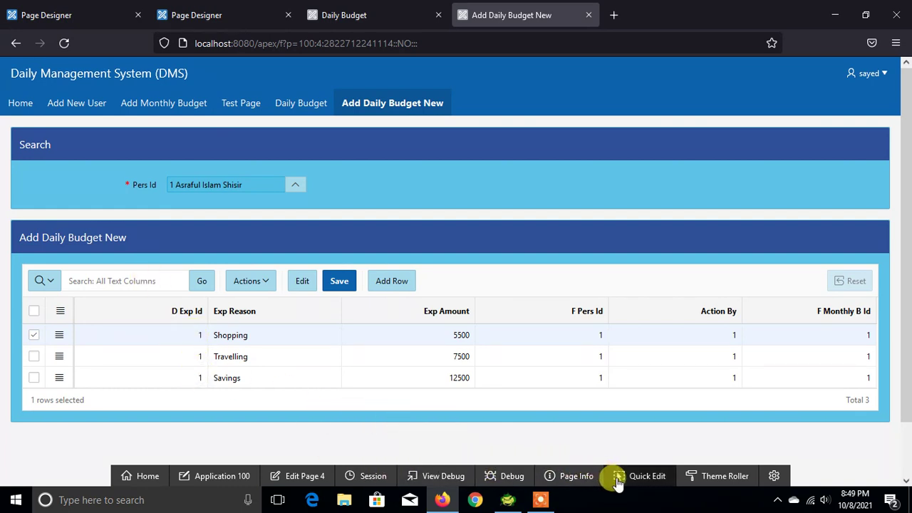
pyautogui.click(627, 476)
pyautogui.click(209, 348)
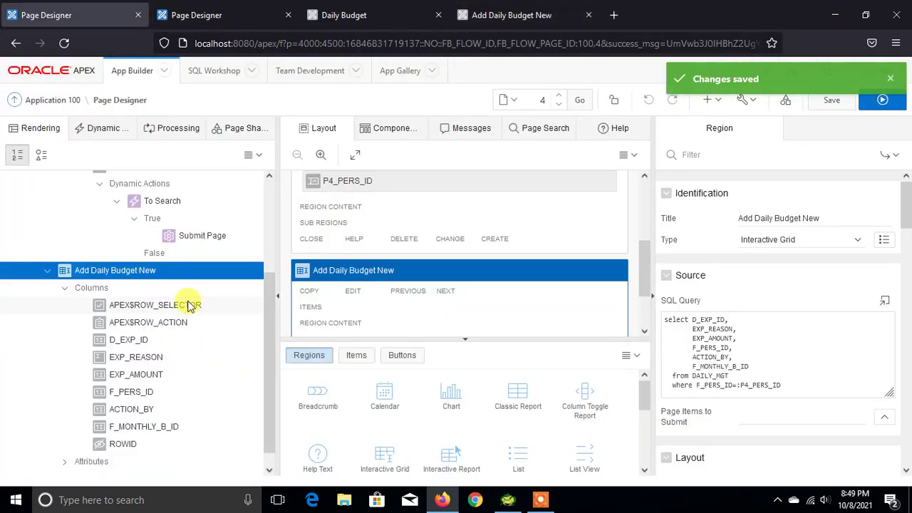
pyautogui.click(216, 21)
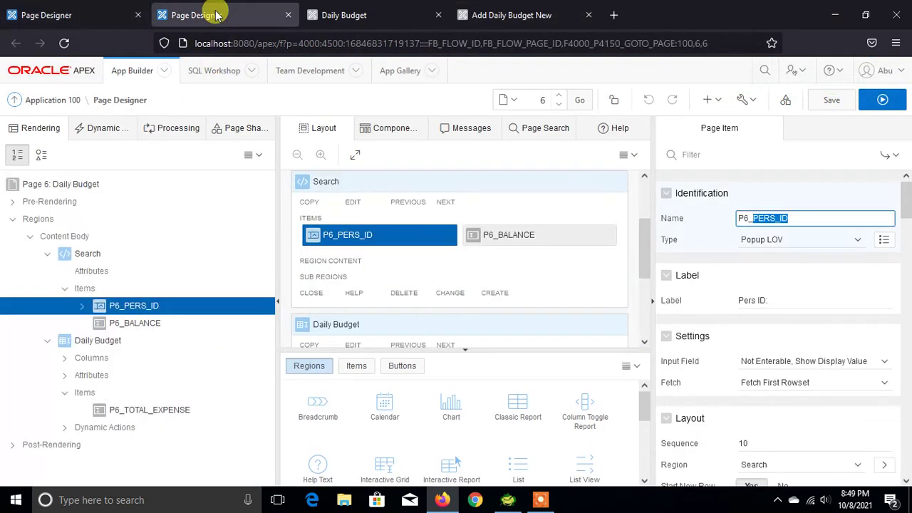
pyautogui.click(64, 358)
pyautogui.scroll(-1, 128, 350)
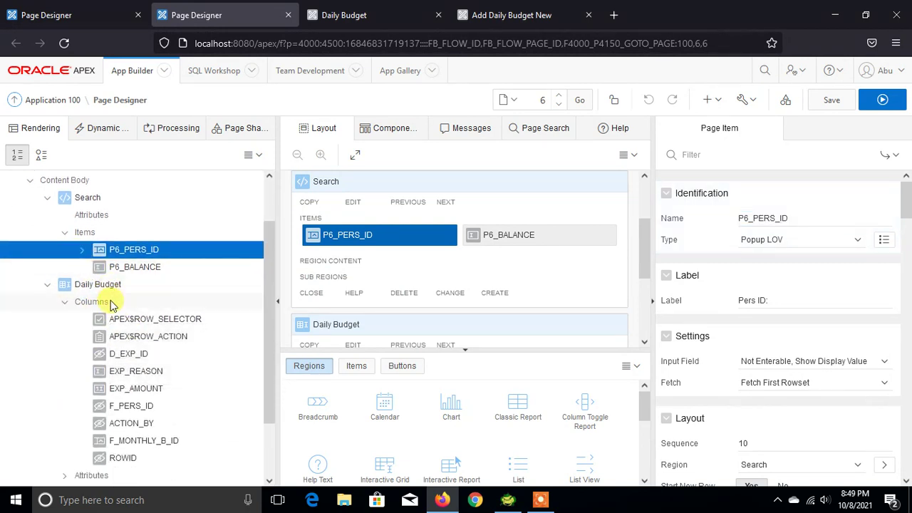
pyautogui.scroll(-1, 133, 362)
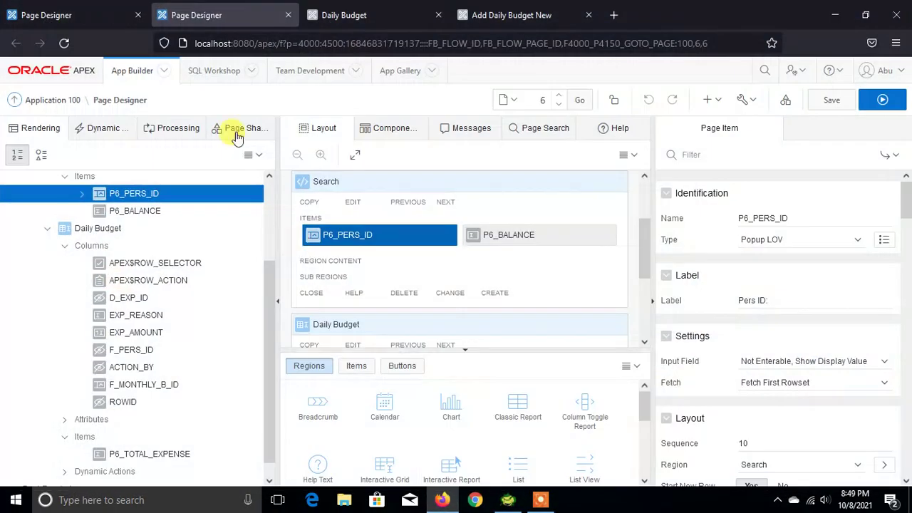
pyautogui.click(336, 15)
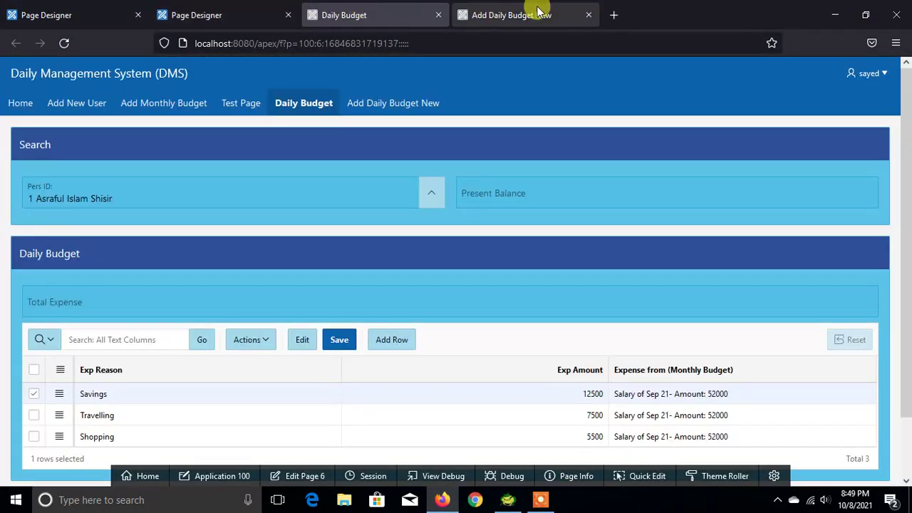
pyautogui.click(531, 14)
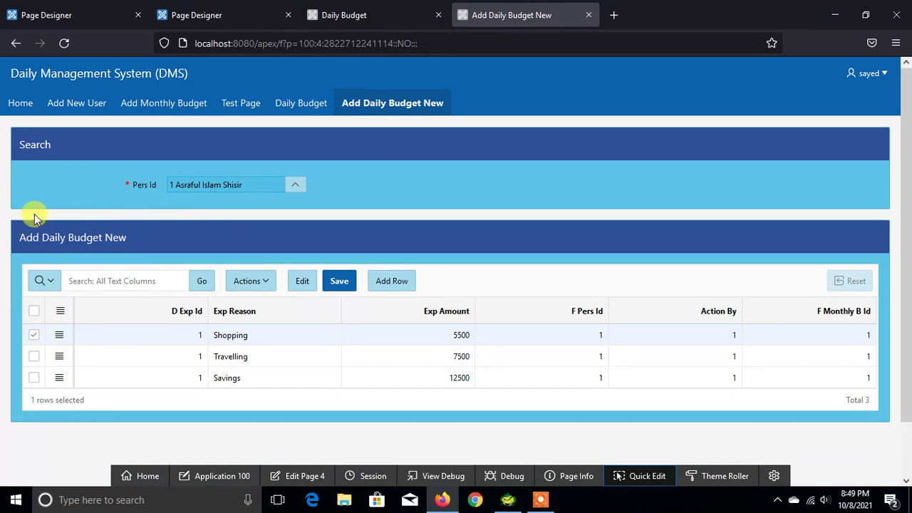
# Add a grid row with reason Test, amount 2500, and person, Action By and budget ids 1, then save
pyautogui.click(399, 282)
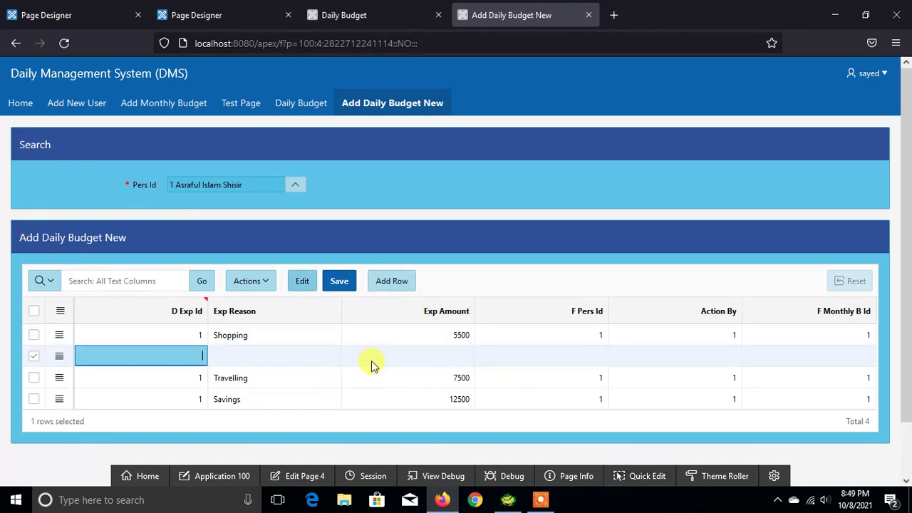
pyautogui.write('1')
pyautogui.click(263, 356)
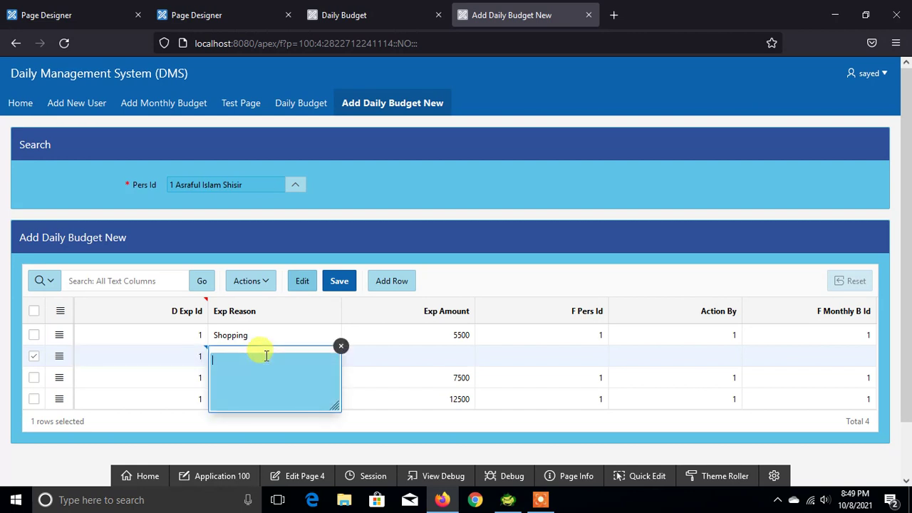
pyautogui.write('Test')
pyautogui.click(458, 356)
pyautogui.write('2')
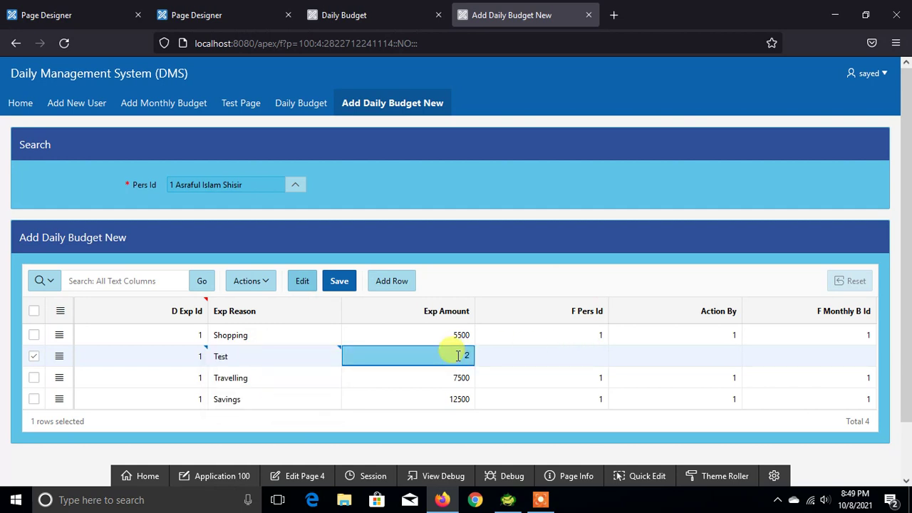
pyautogui.write('500')
pyautogui.click(588, 354)
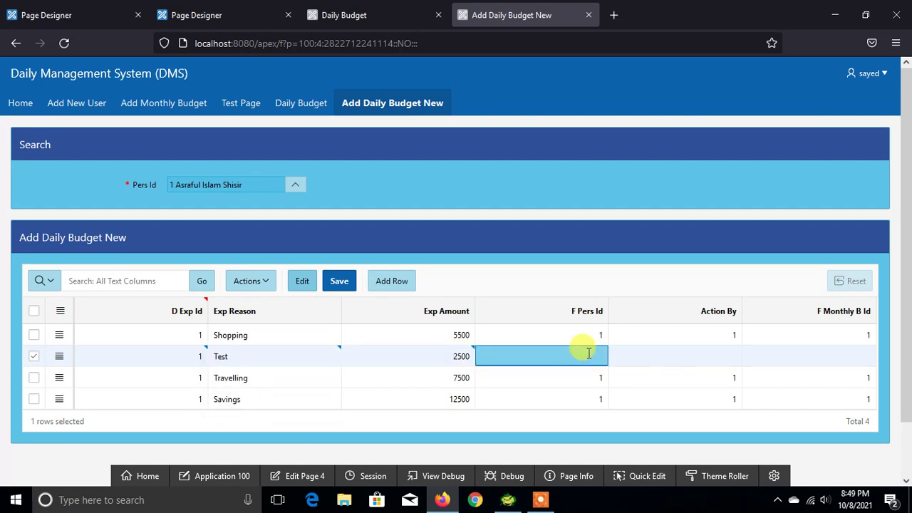
pyautogui.write('1')
pyautogui.click(731, 357)
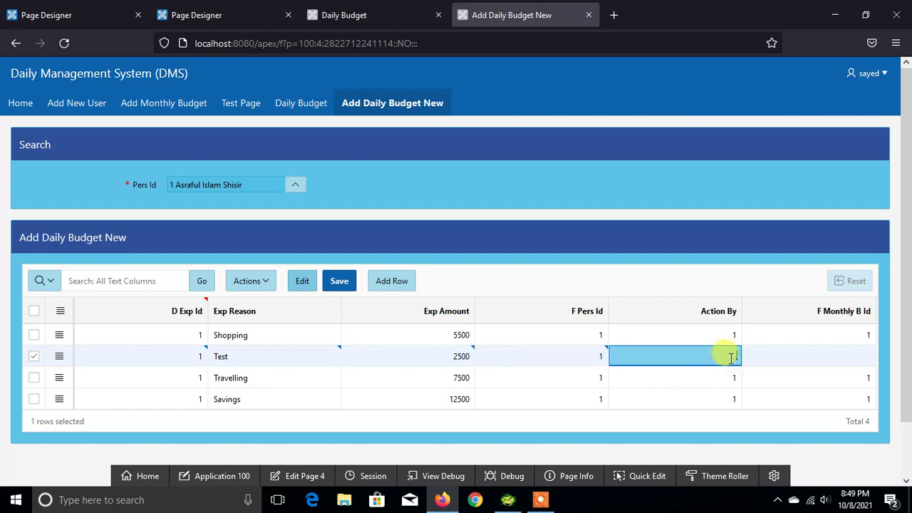
pyautogui.write('1')
pyautogui.click(835, 358)
pyautogui.write('1')
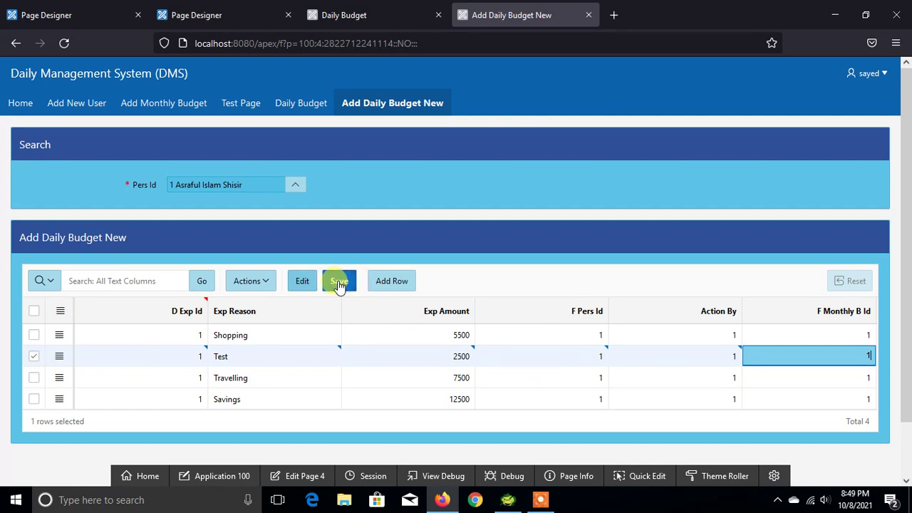
pyautogui.click(342, 283)
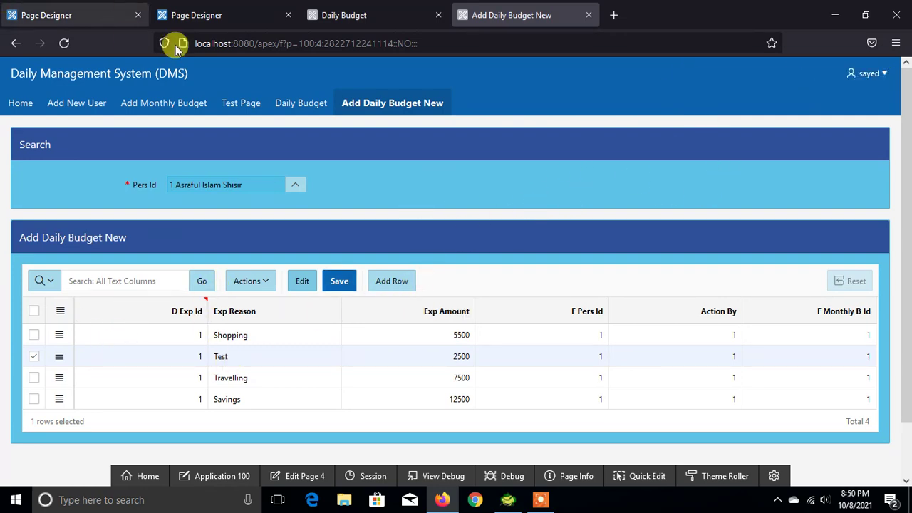
# Create a new page item in the Add Daily Budget New region on page 4
pyautogui.click(190, 14)
pyautogui.scroll(3, 142, 347)
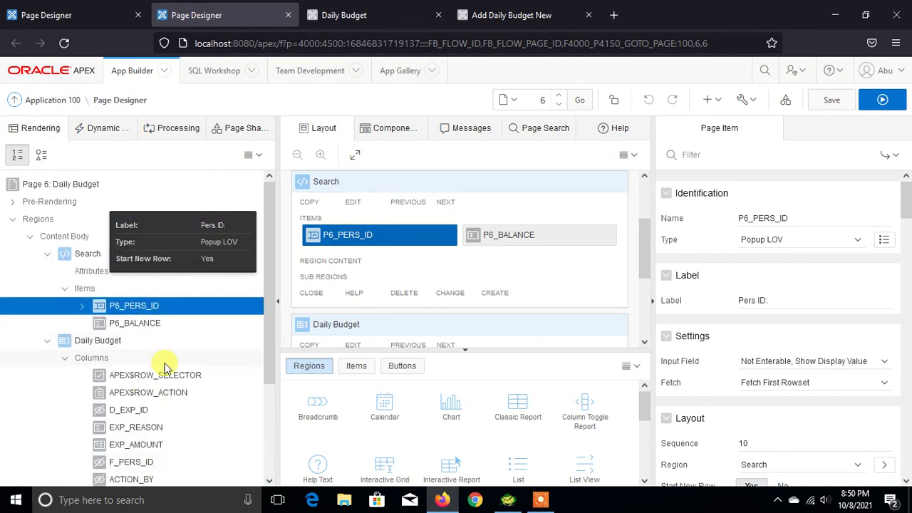
pyautogui.scroll(-1, 111, 362)
pyautogui.scroll(-2, 111, 360)
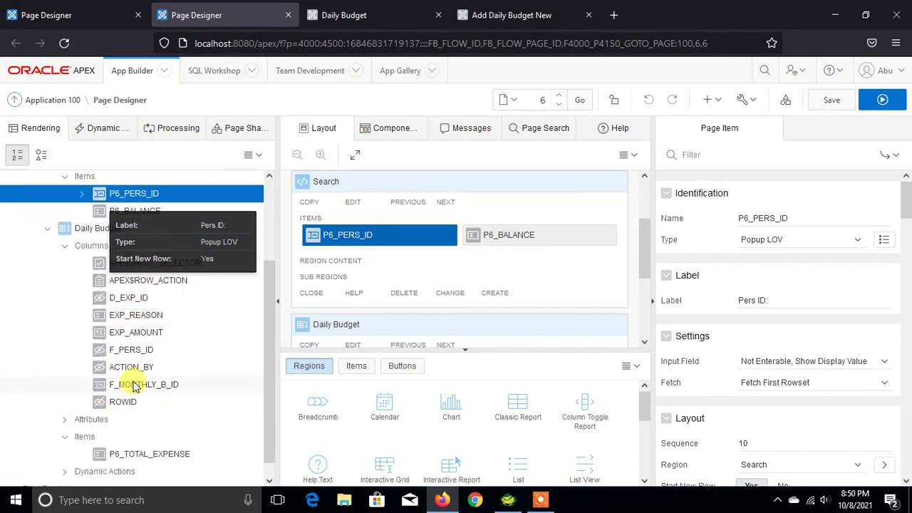
pyautogui.click(82, 228)
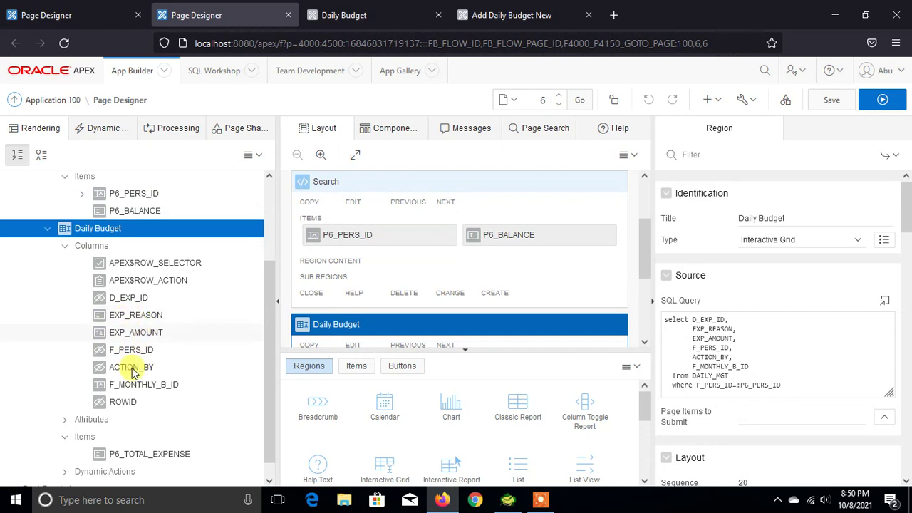
pyautogui.click(28, 14)
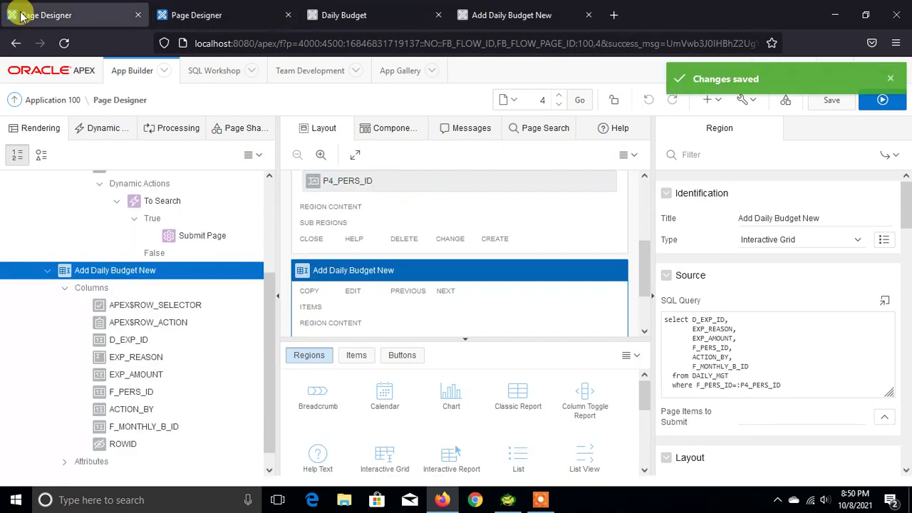
pyautogui.rightClick(79, 270)
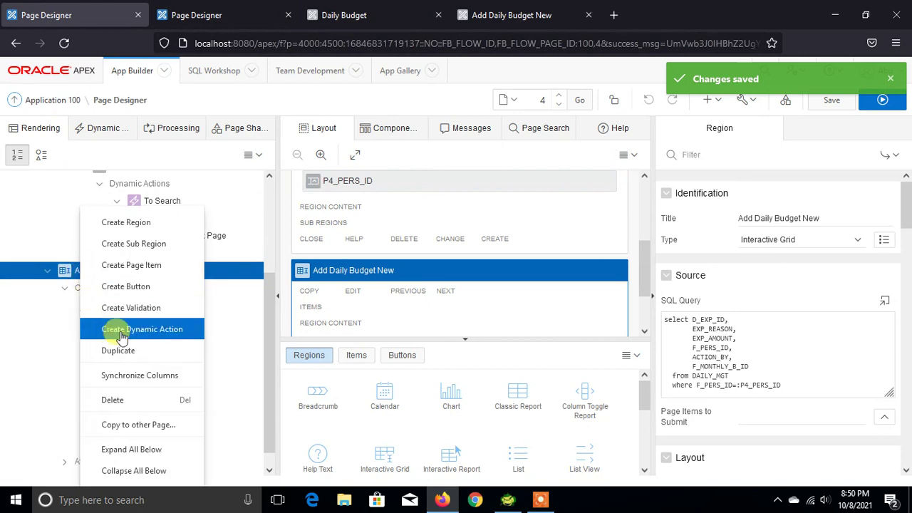
pyautogui.click(137, 265)
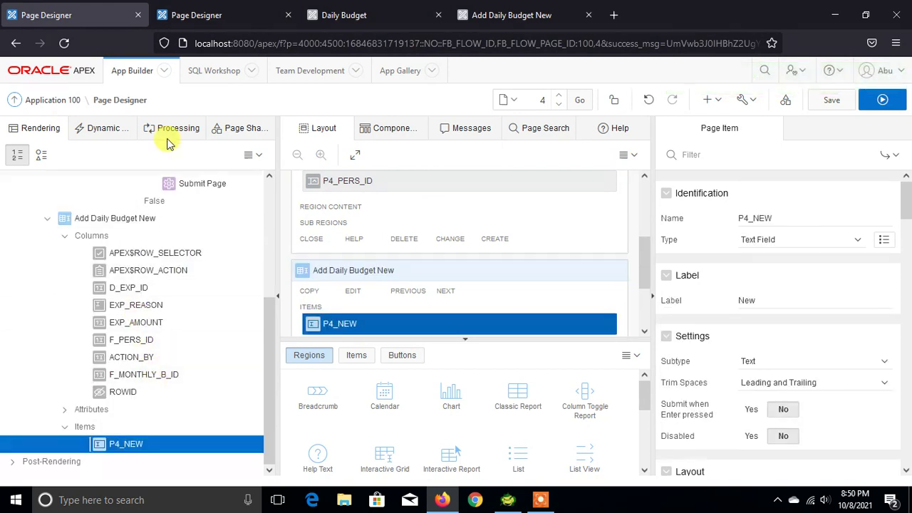
# Name the new item P4_TOTAL_EXPENSE, based on page 6's P6_TOTAL_EXPENSE, and save the page
pyautogui.click(193, 20)
pyautogui.click(153, 442)
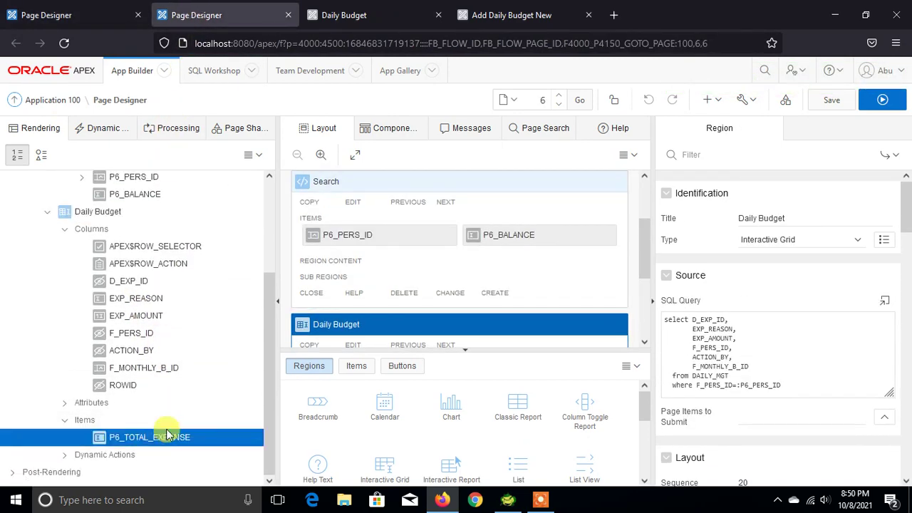
pyautogui.doubleClick(830, 218)
pyautogui.hotkey('ctrl', 'c')
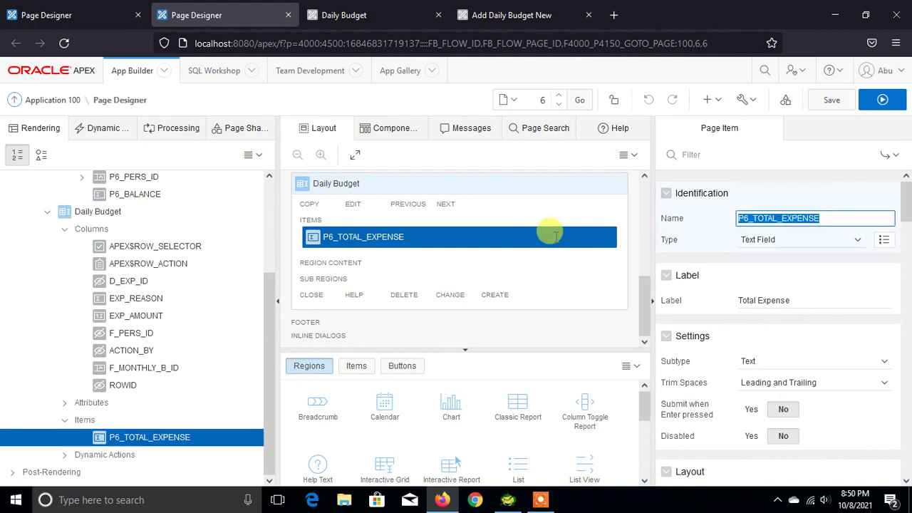
pyautogui.click(80, 14)
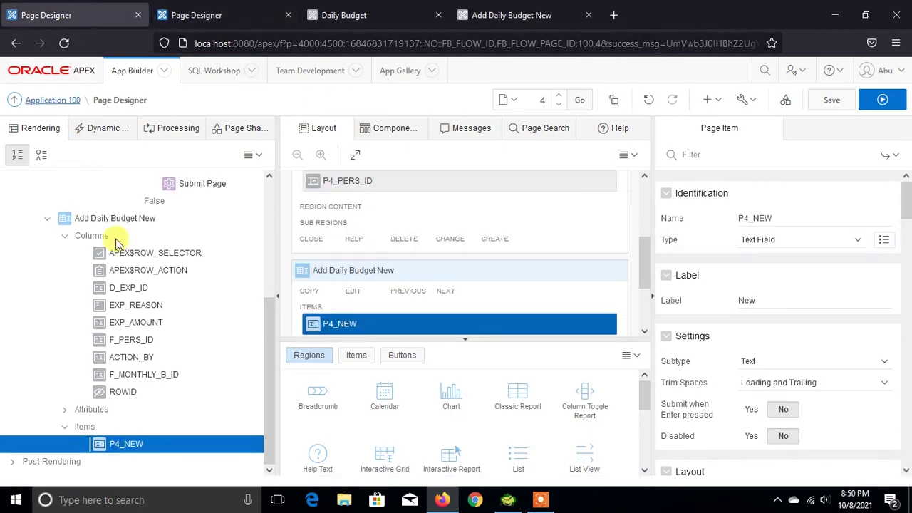
pyautogui.click(760, 218)
pyautogui.doubleClick(756, 218)
pyautogui.hotkey('ctrl', 'v')
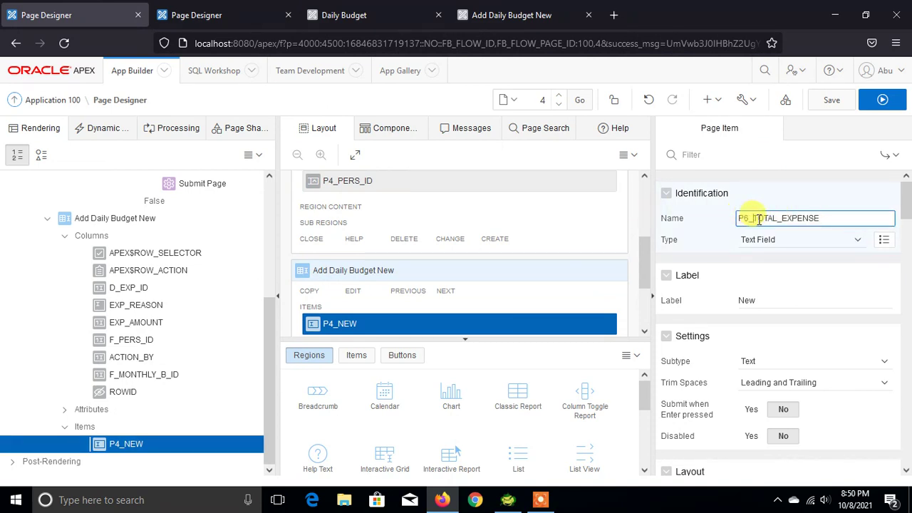
pyautogui.click(748, 218)
pyautogui.press('BackSpace')
pyautogui.write('4')
pyautogui.click(828, 99)
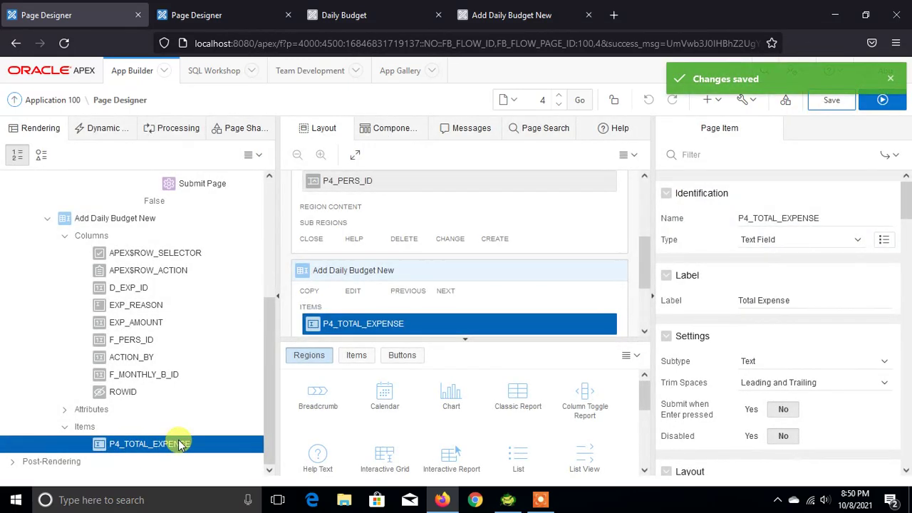
pyautogui.click(186, 13)
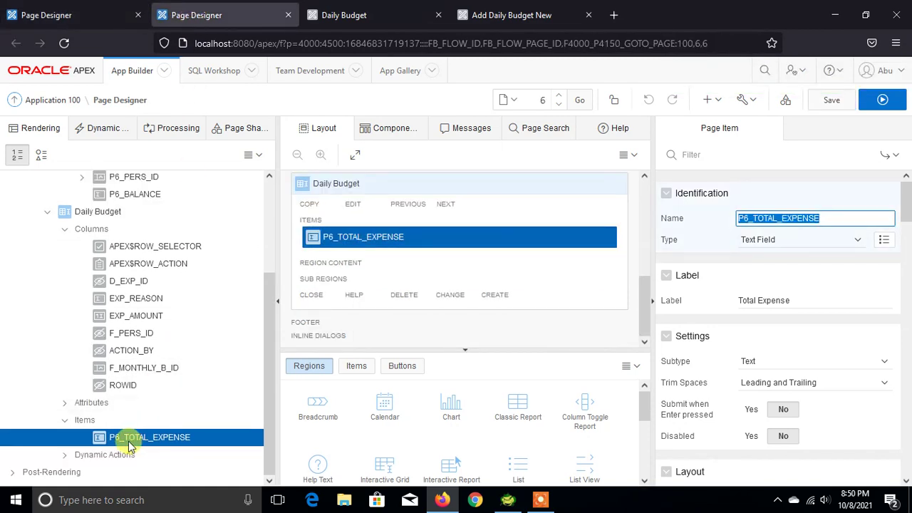
# Copy the JavaScript from the New_1 save action's Execute JavaScript Code step on the Daily Budget page
pyautogui.scroll(3, 156, 386)
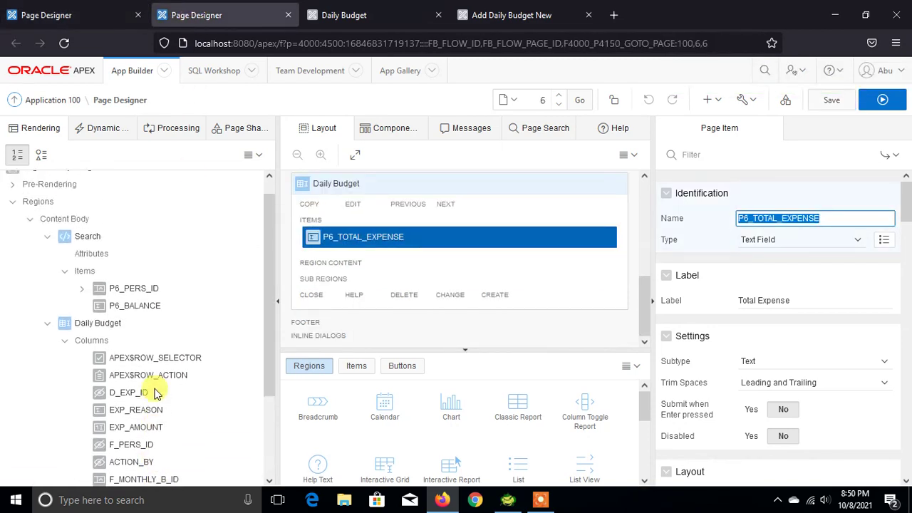
pyautogui.click(100, 325)
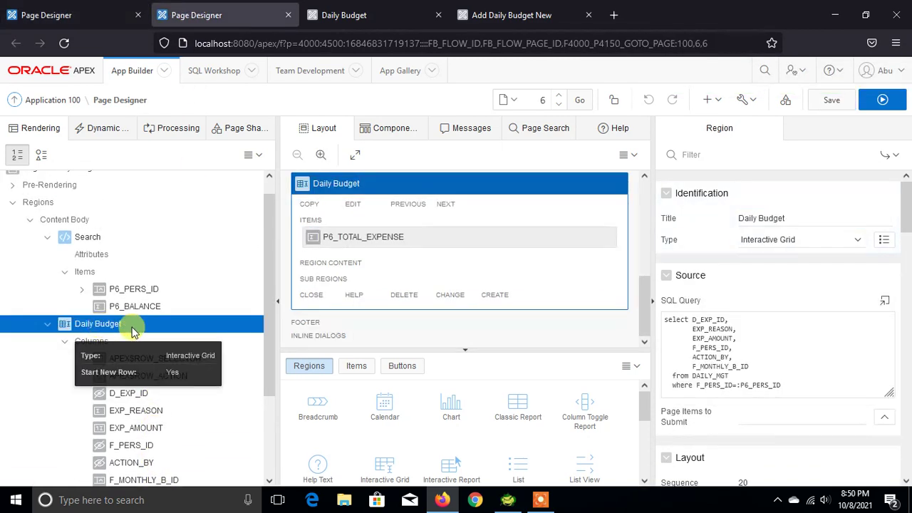
pyautogui.scroll(-3, 203, 363)
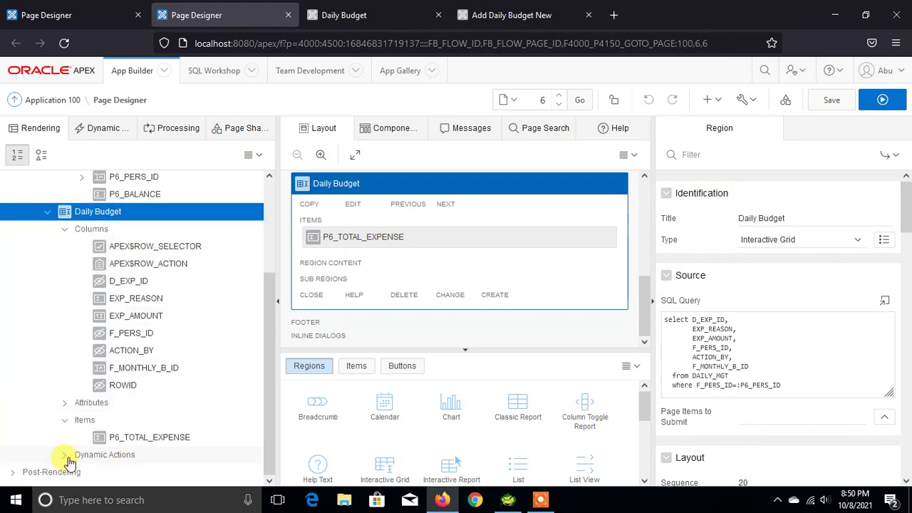
pyautogui.click(105, 130)
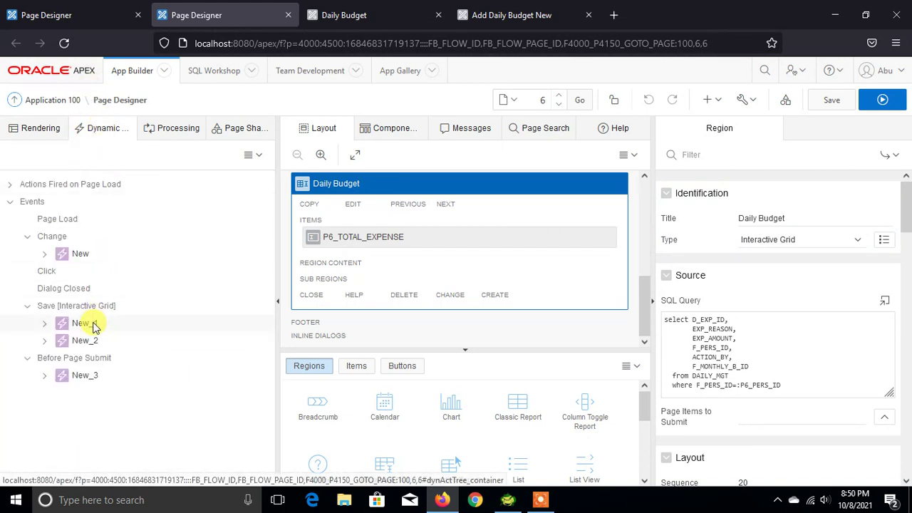
pyautogui.click(44, 324)
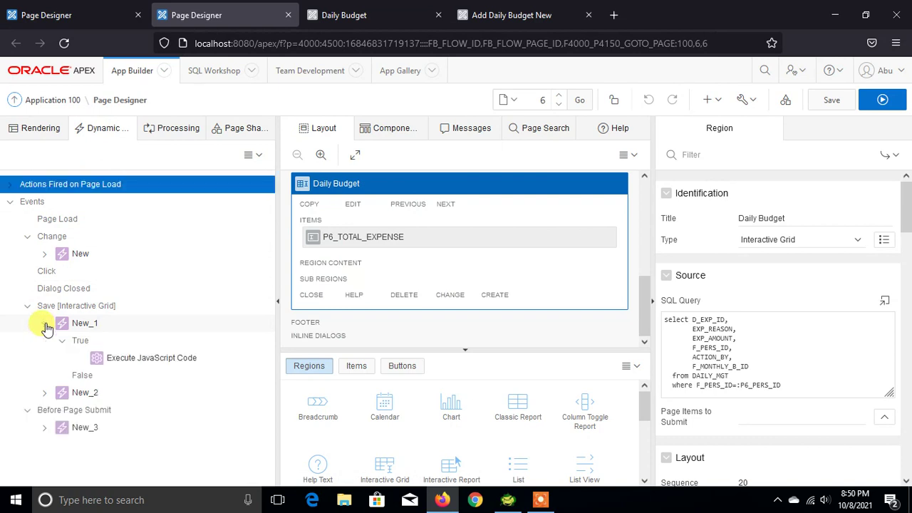
pyautogui.click(98, 361)
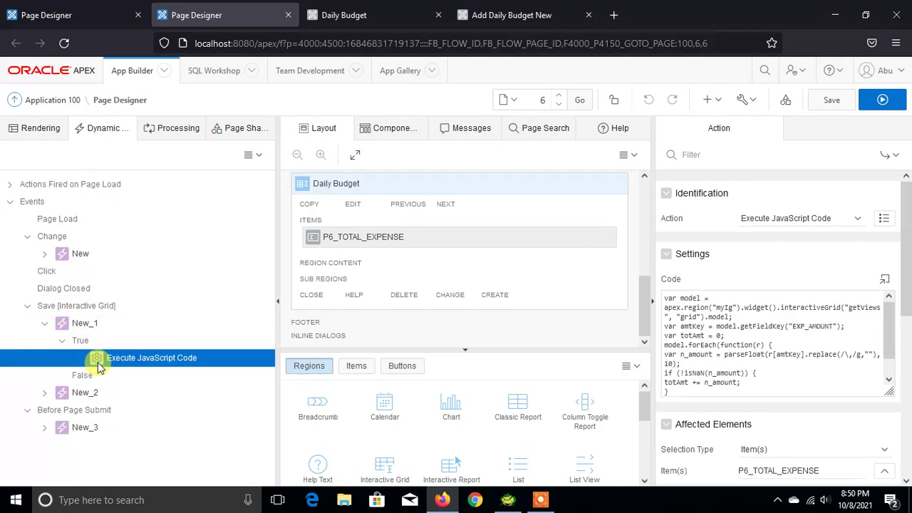
pyautogui.click(885, 280)
pyautogui.moveTo(285, 235)
pyautogui.mouseDown()
pyautogui.moveTo(154, 143)
pyautogui.moveTo(48, 138)
pyautogui.mouseUp()
pyautogui.hotkey('ctrl', 'c')
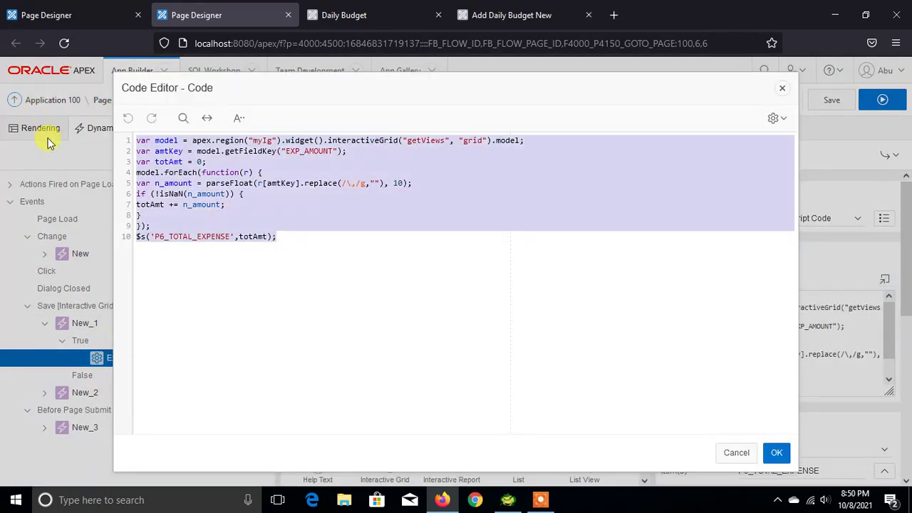
pyautogui.click(737, 454)
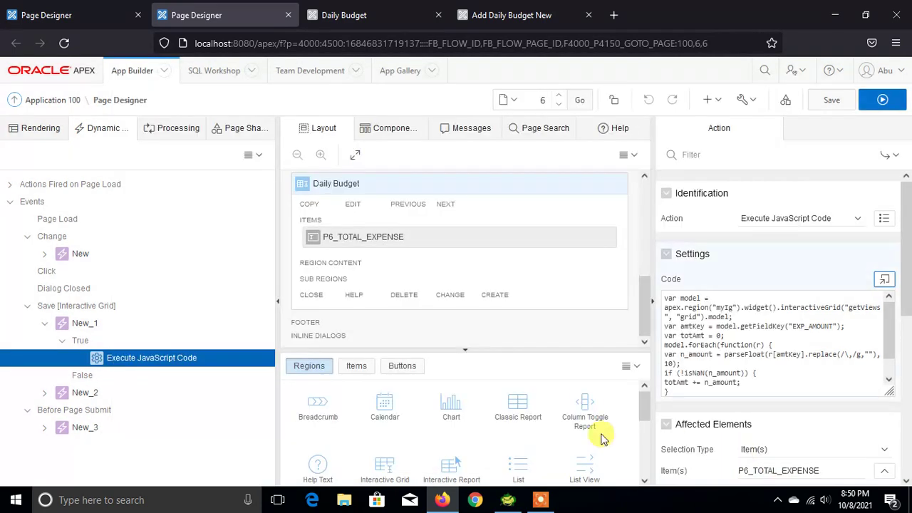
# Bring up the Add Daily Budget New page 4 in Page Designer
pyautogui.click(35, 128)
pyautogui.scroll(2, 171, 374)
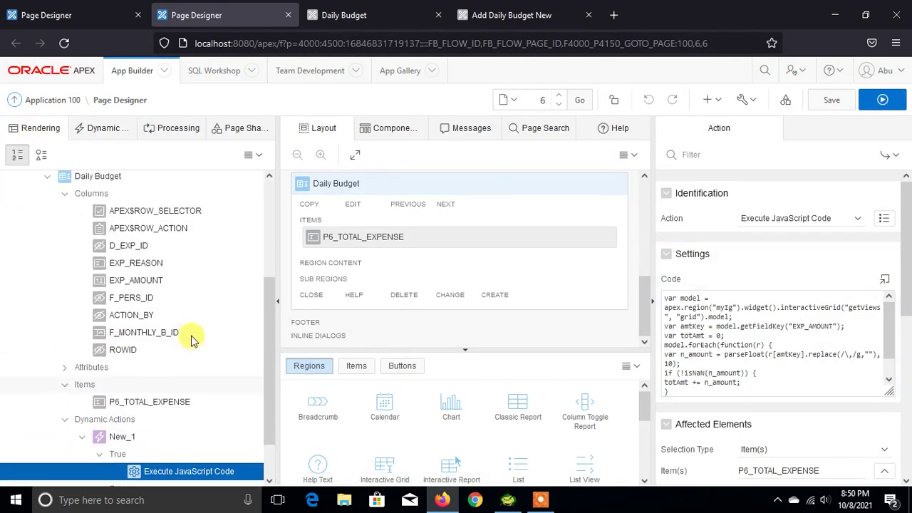
pyautogui.click(84, 21)
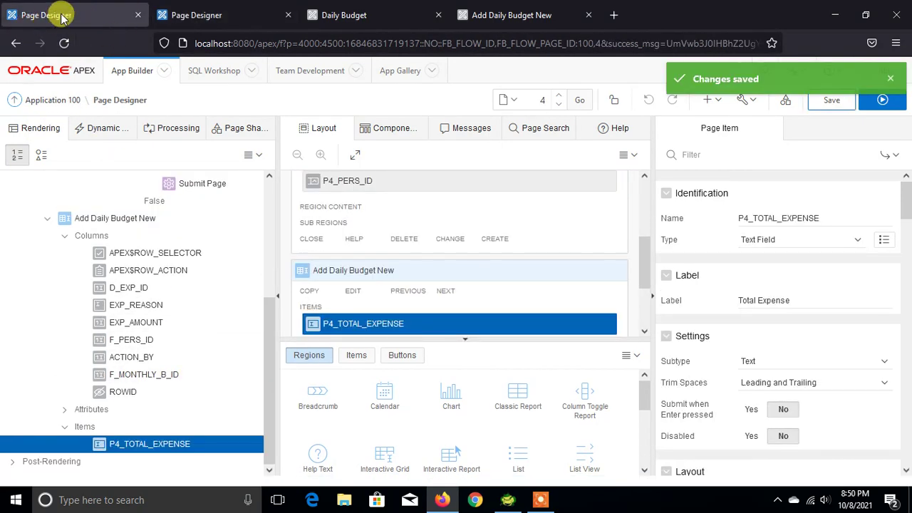
# Create a dynamic action on the Add Daily Budget New region, then delete that stray action
pyautogui.scroll(2, 142, 303)
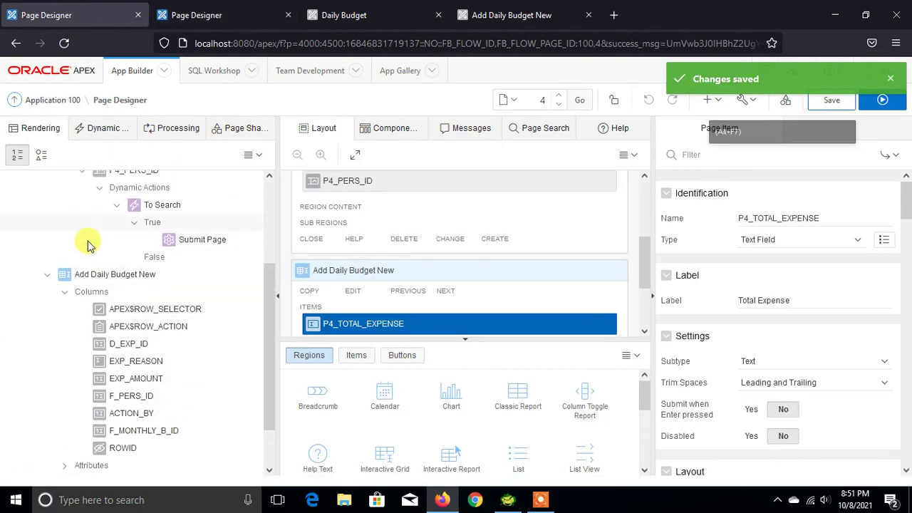
pyautogui.click(85, 275)
pyautogui.rightClick(91, 274)
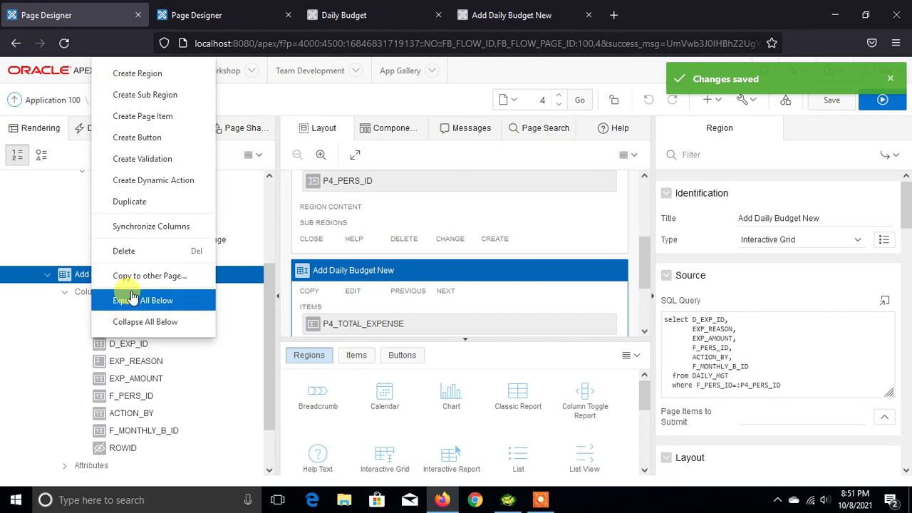
pyautogui.click(147, 181)
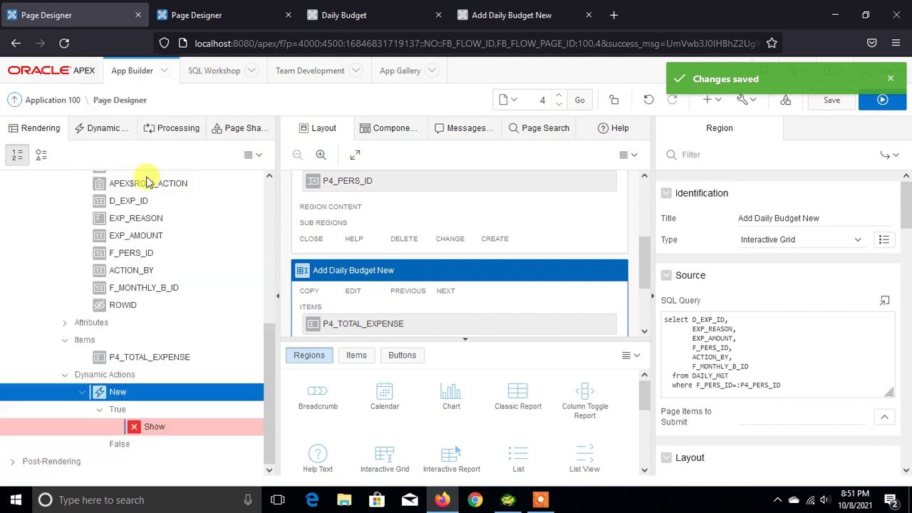
pyautogui.click(150, 426)
pyautogui.scroll(2, 118, 377)
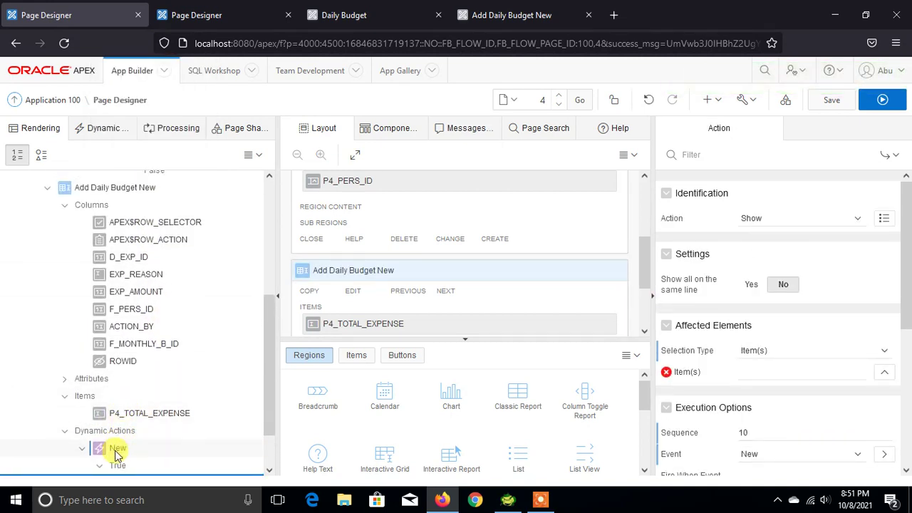
pyautogui.click(116, 450)
pyautogui.press('Delete')
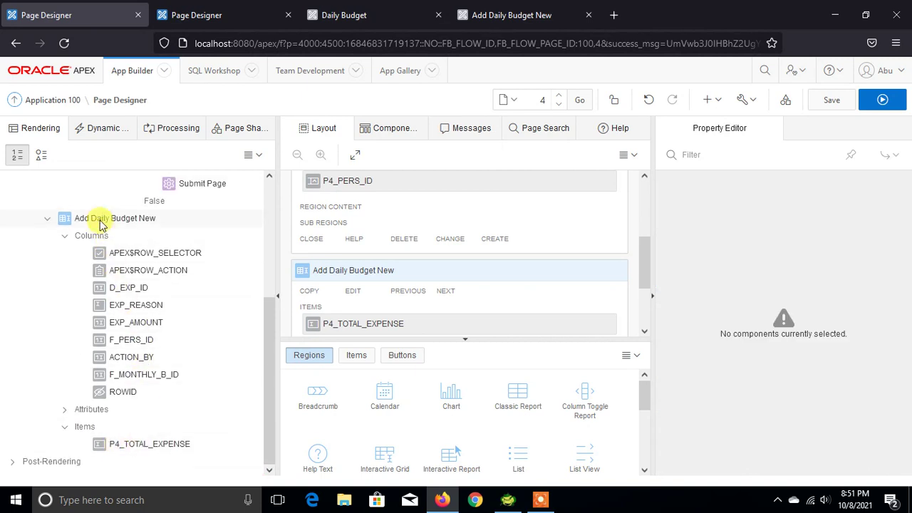
# Create a fresh dynamic action on the Add Daily Budget New grid region
pyautogui.click(100, 221)
pyautogui.rightClick(100, 225)
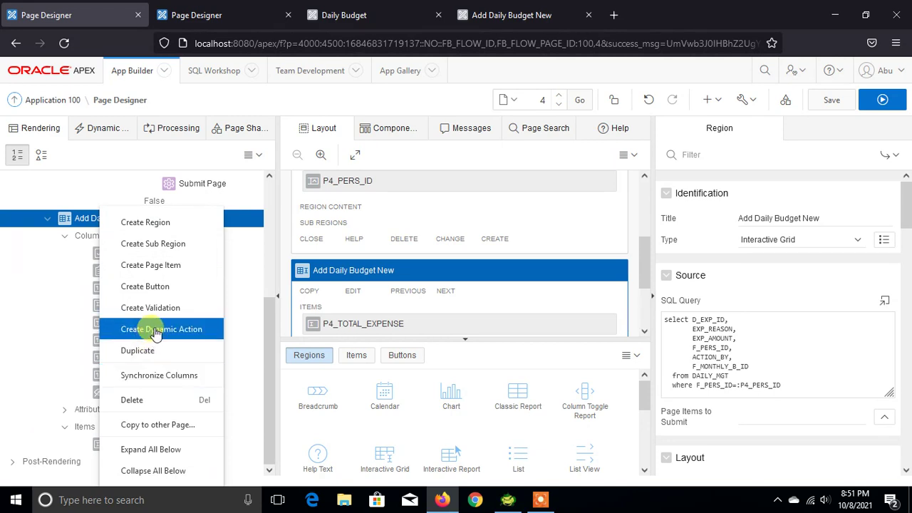
pyautogui.click(152, 329)
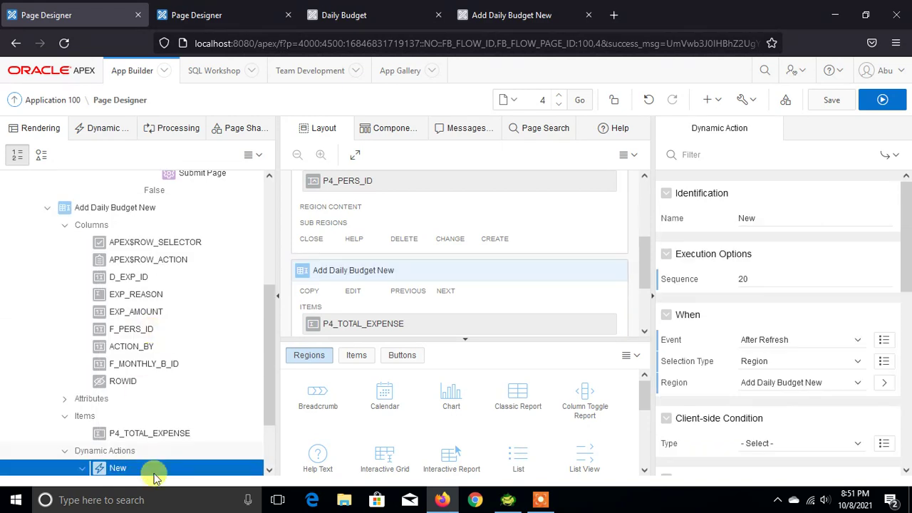
pyautogui.scroll(-2, 125, 412)
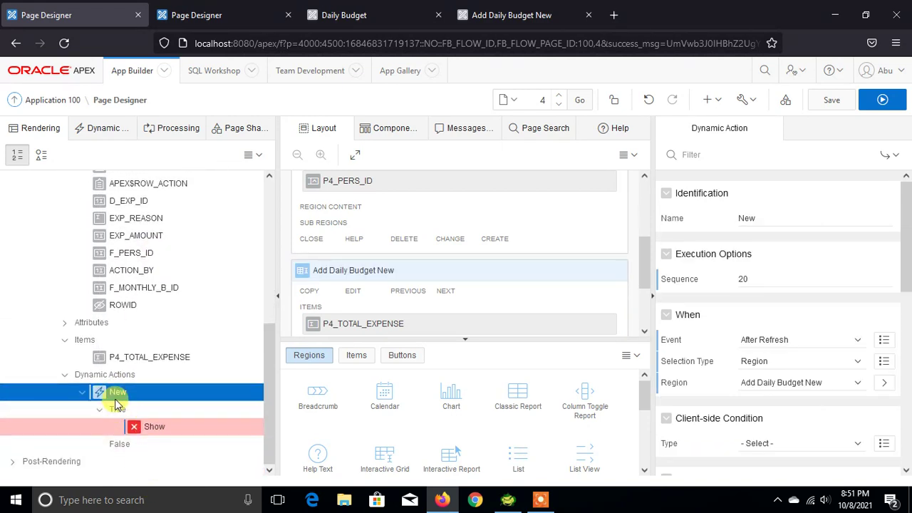
# Name the dynamic action TOAL EXPENSE and make it fire on Save [Interactive Grid]
pyautogui.doubleClick(769, 218)
pyautogui.write('TOAL EXPENSE')
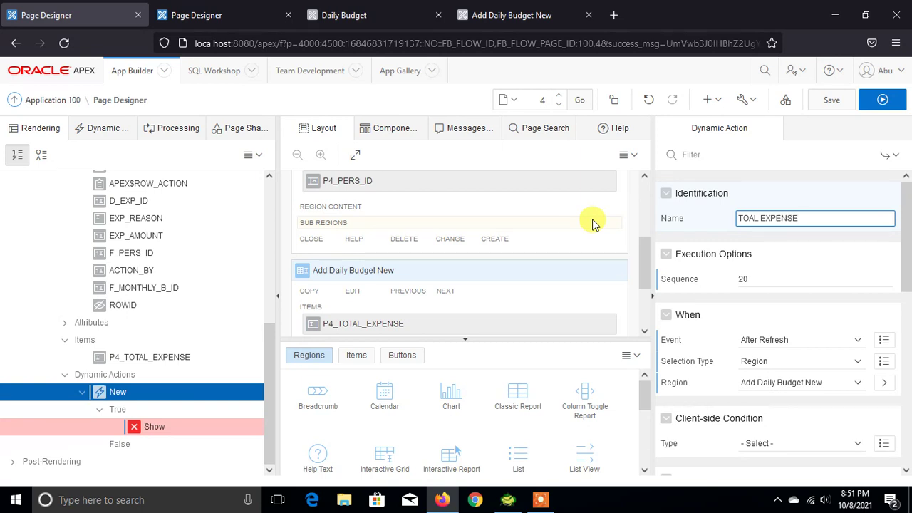
pyautogui.click(155, 425)
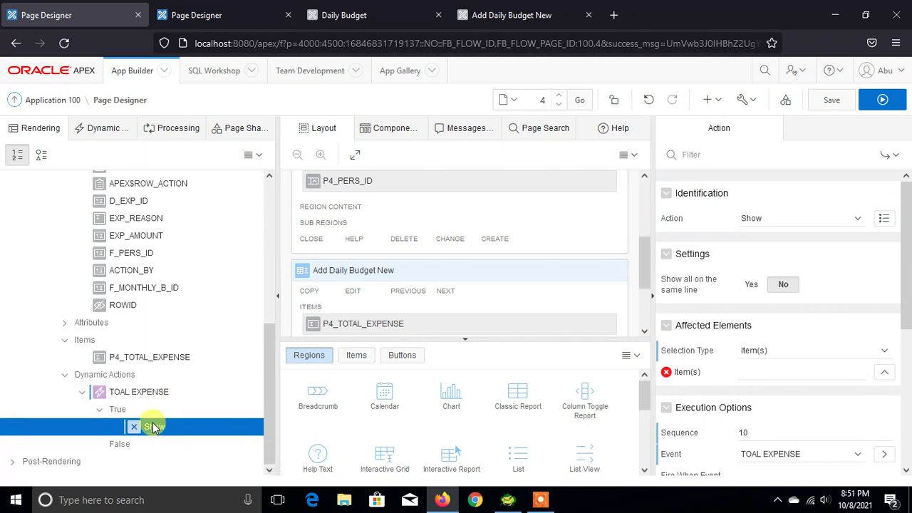
pyautogui.click(135, 392)
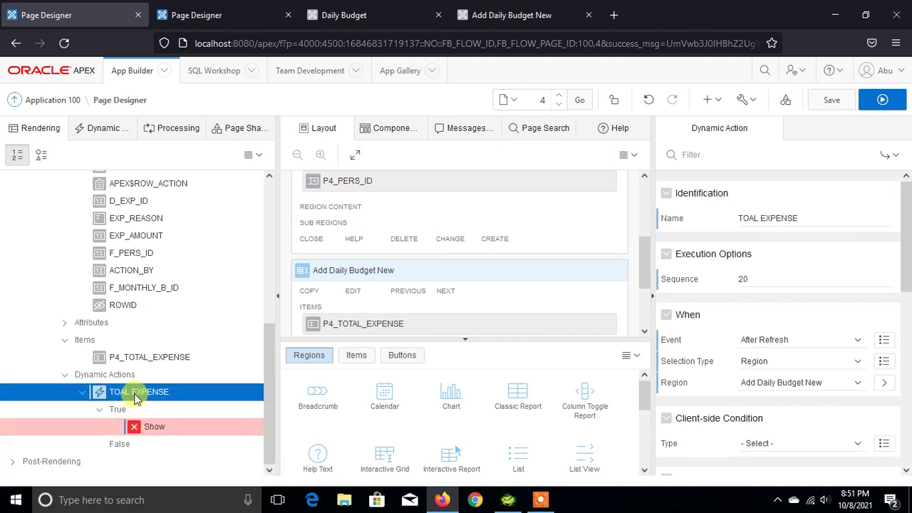
pyautogui.click(764, 342)
pyautogui.scroll(-3, 784, 276)
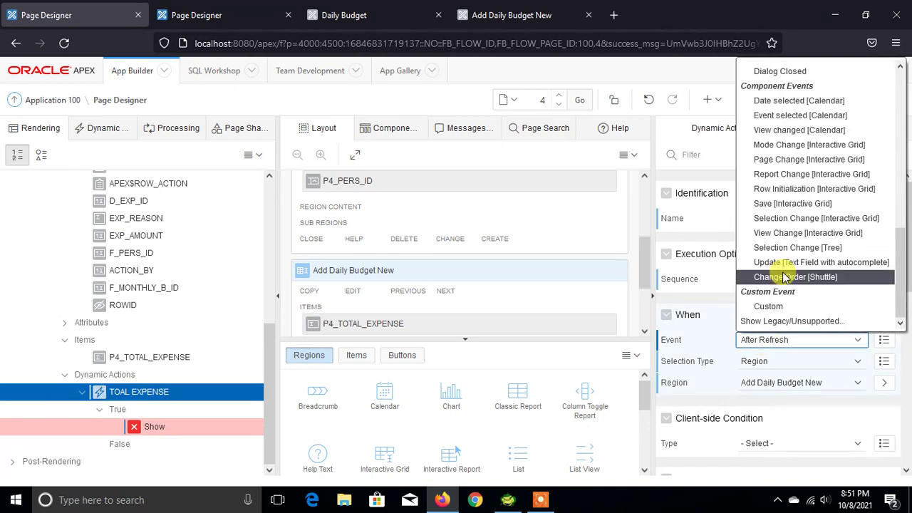
pyautogui.click(811, 204)
# Change the action's Show step to Execute JavaScript Code
pyautogui.scroll(-1, 826, 356)
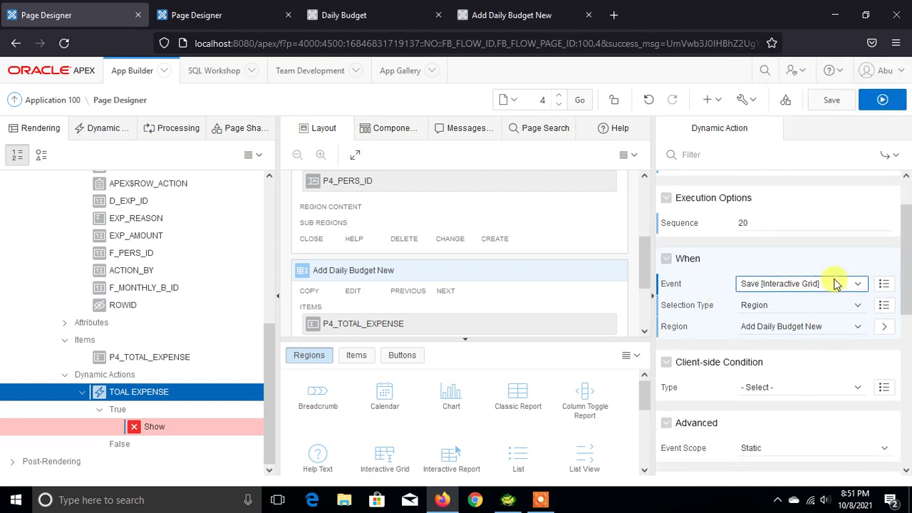
pyautogui.scroll(-1, 848, 327)
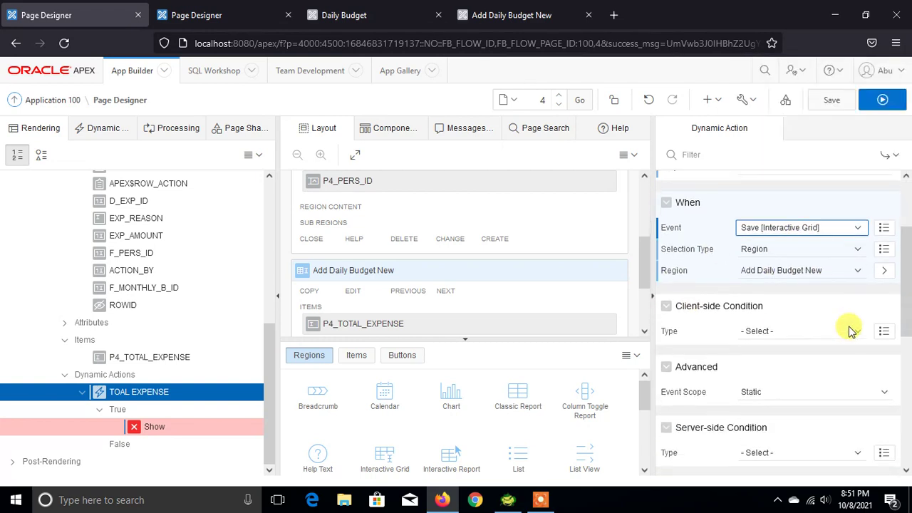
pyautogui.click(162, 435)
pyautogui.click(768, 219)
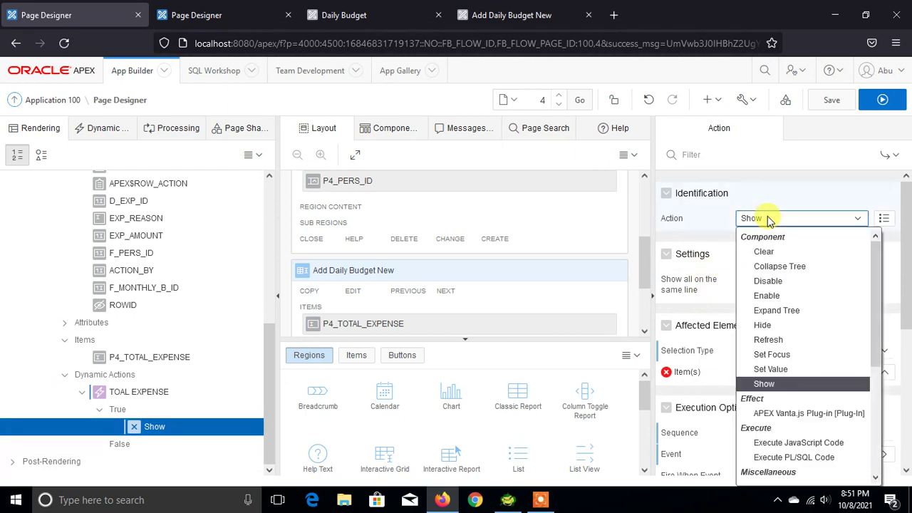
pyautogui.scroll(-2, 802, 438)
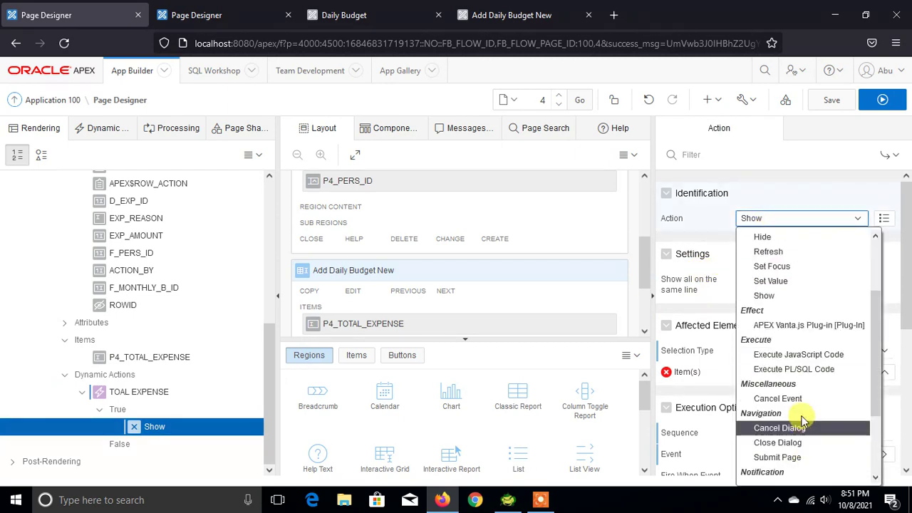
pyautogui.click(812, 355)
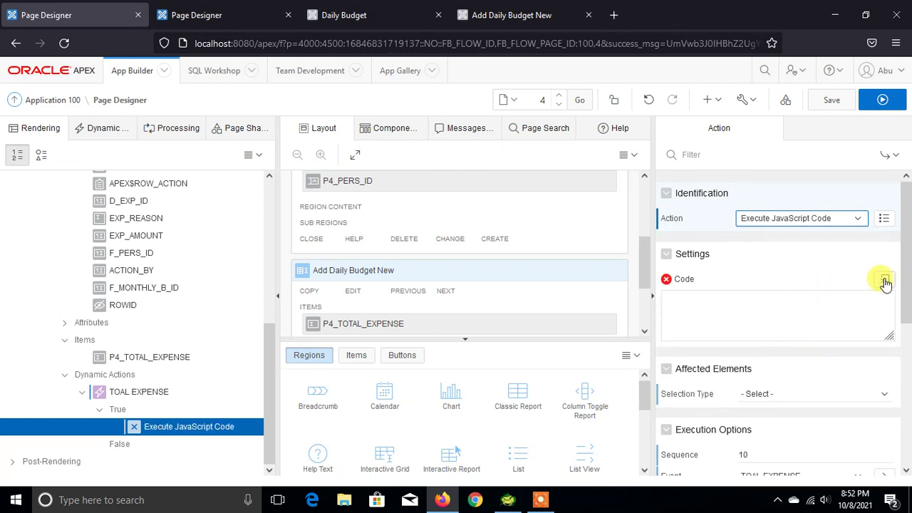
# Paste the totalling script, change P6_TOTAL_EXPENSE to P4_TOTAL_EXPENSE on line 10, and save the page
pyautogui.click(884, 280)
pyautogui.hotkey('ctrl', 'v')
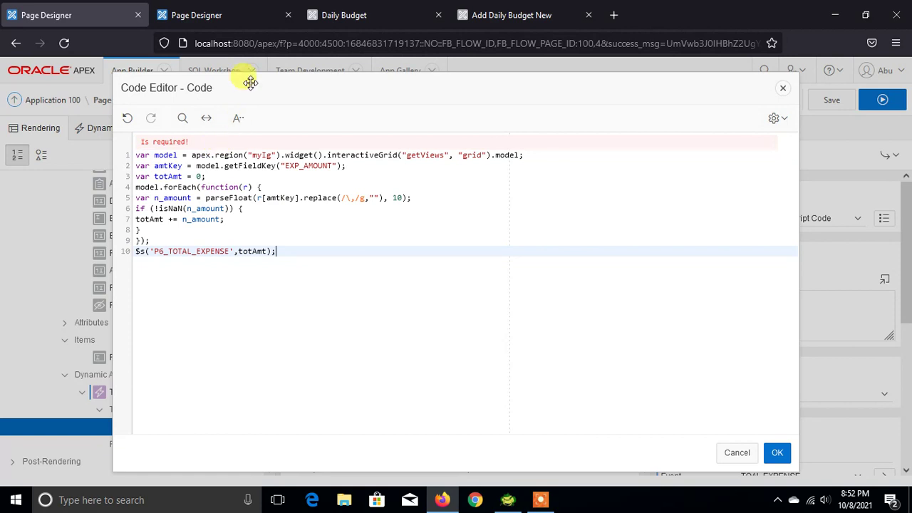
pyautogui.moveTo(241, 78); pyautogui.dragTo(525, 65)
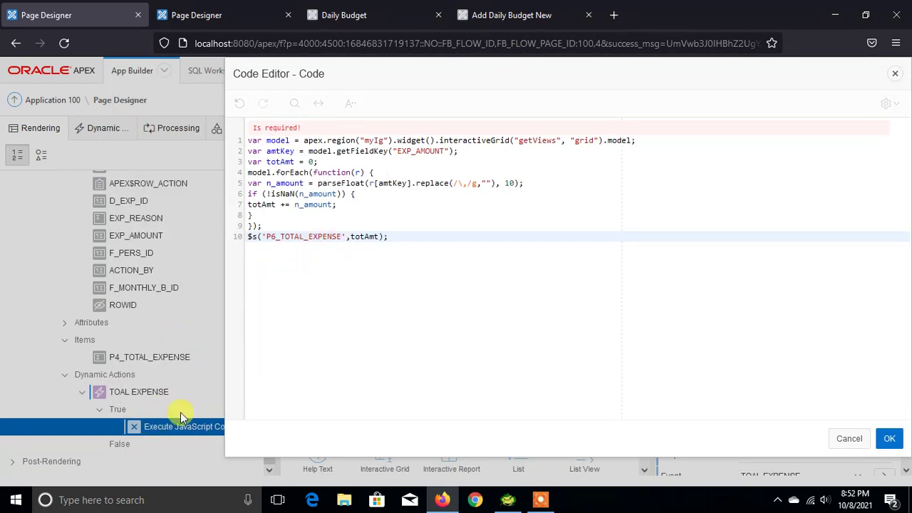
pyautogui.click(270, 285)
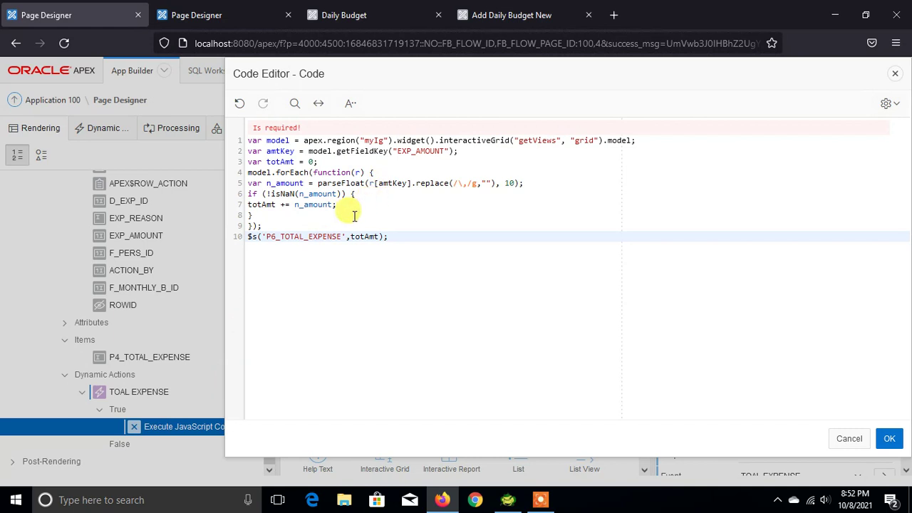
pyautogui.click(273, 237)
pyautogui.click(276, 239)
pyautogui.write('4')
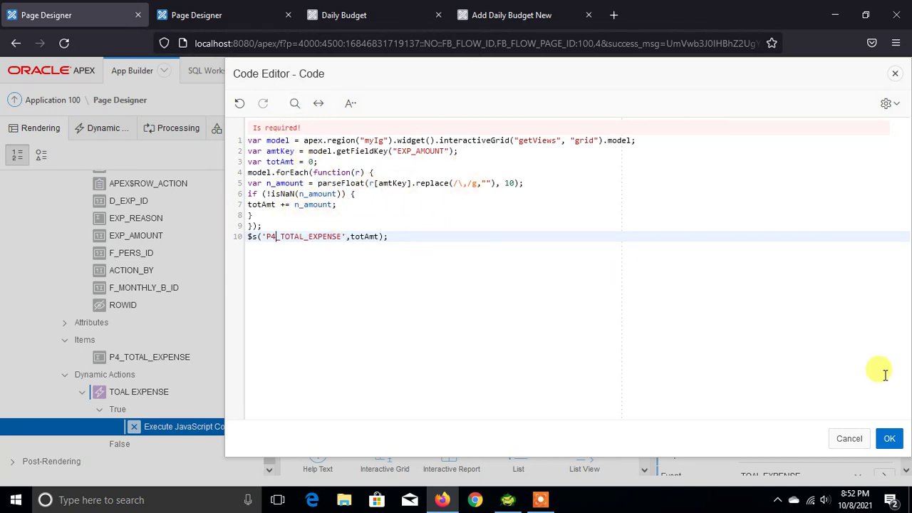
pyautogui.click(889, 438)
pyautogui.click(826, 107)
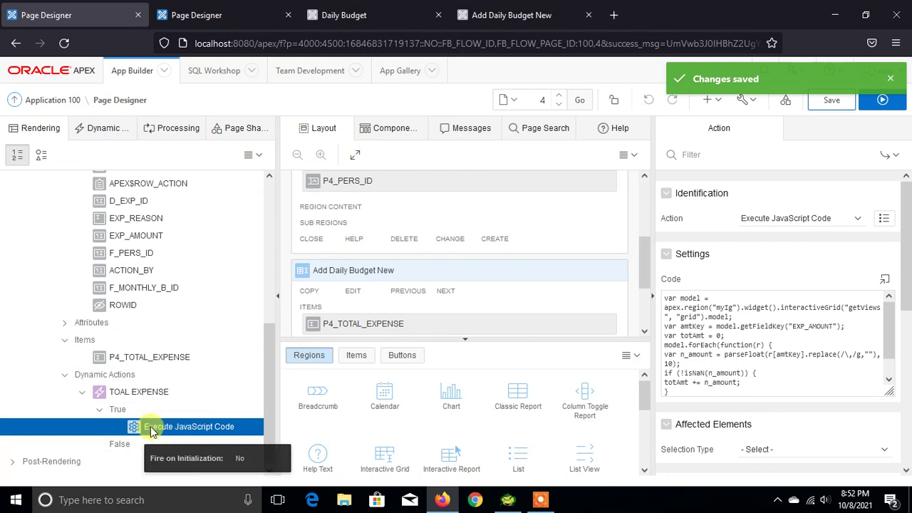
# Check the grid's EXP_AMOUNT column name in the page tree
pyautogui.scroll(1, 154, 435)
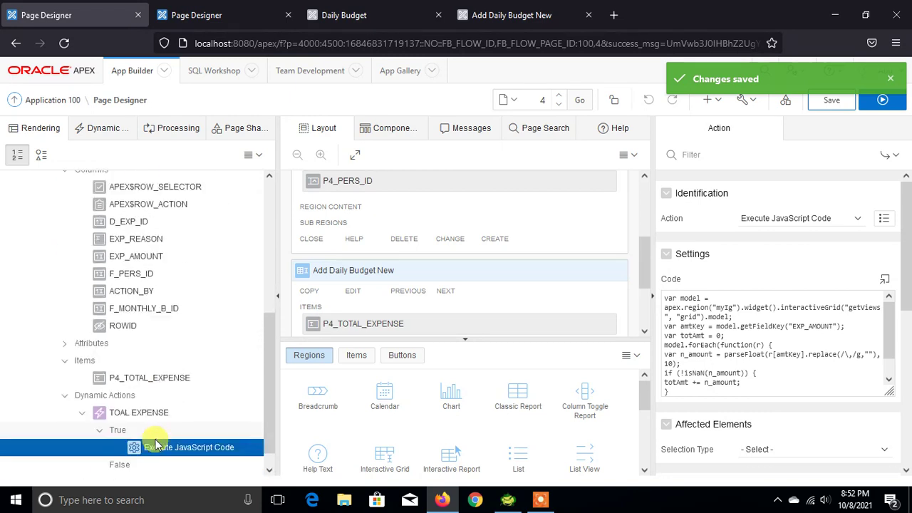
pyautogui.scroll(-1, 156, 441)
pyautogui.scroll(2, 140, 343)
pyautogui.scroll(1, 150, 306)
pyautogui.click(153, 292)
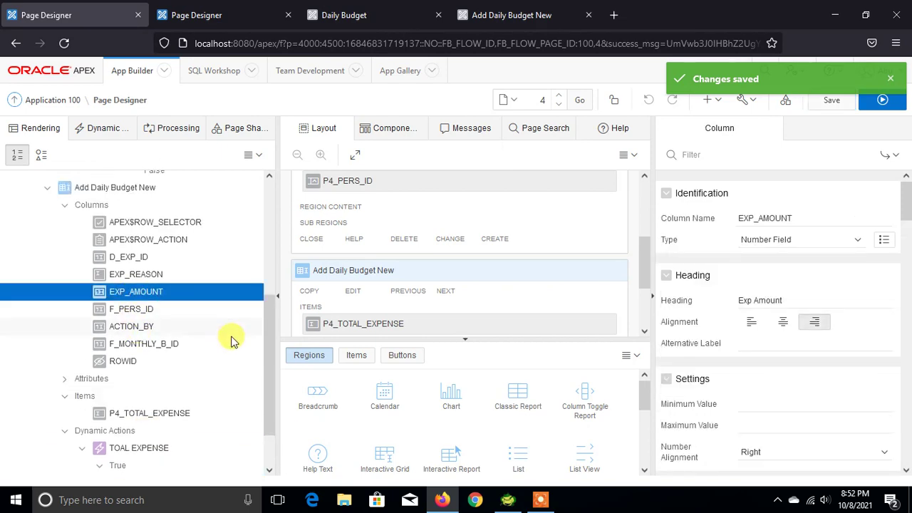
# Review the code's EXP_AMOUNT running total written to P4_TOTAL_EXPENSE, then accept it
pyautogui.scroll(-3, 232, 341)
pyautogui.click(137, 427)
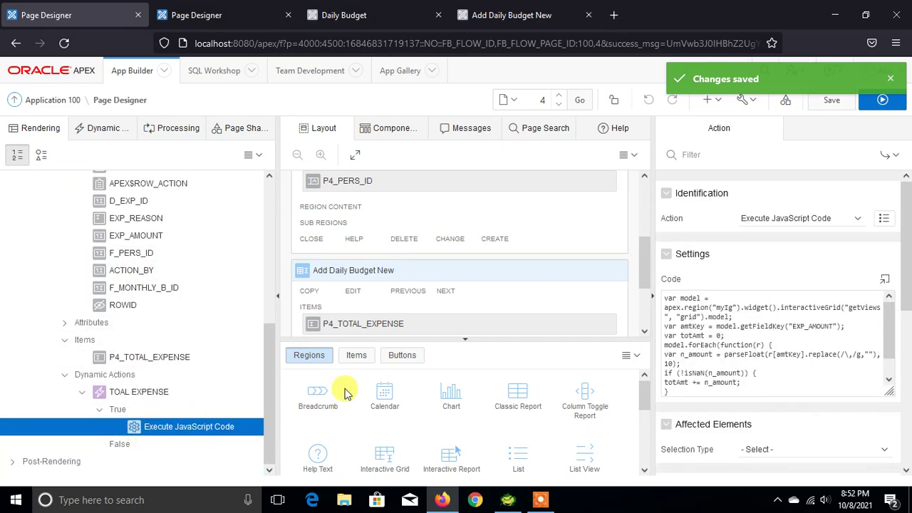
pyautogui.click(884, 279)
pyautogui.click(315, 152)
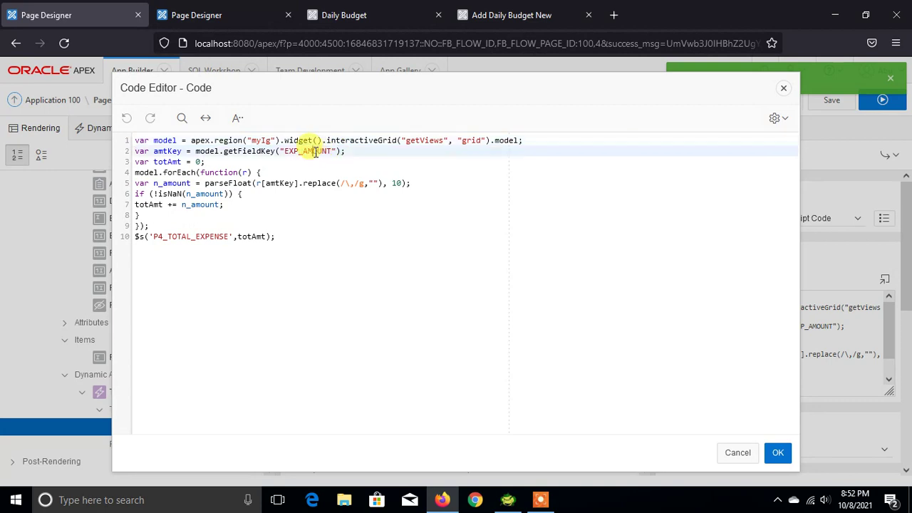
pyautogui.doubleClick(315, 152)
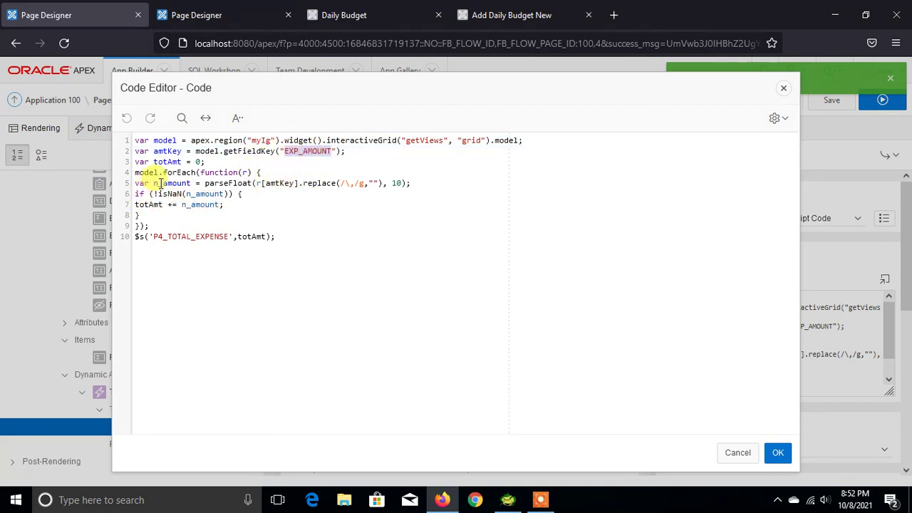
pyautogui.doubleClick(171, 205)
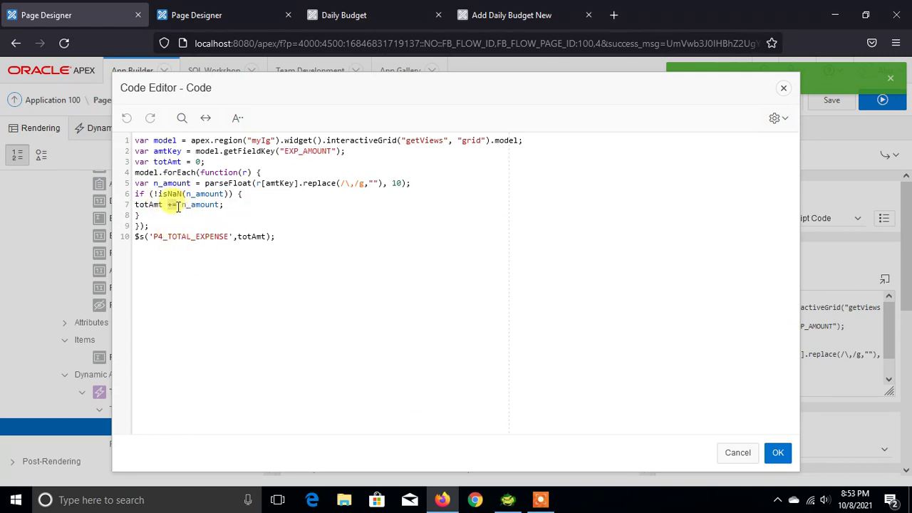
pyautogui.doubleClick(168, 238)
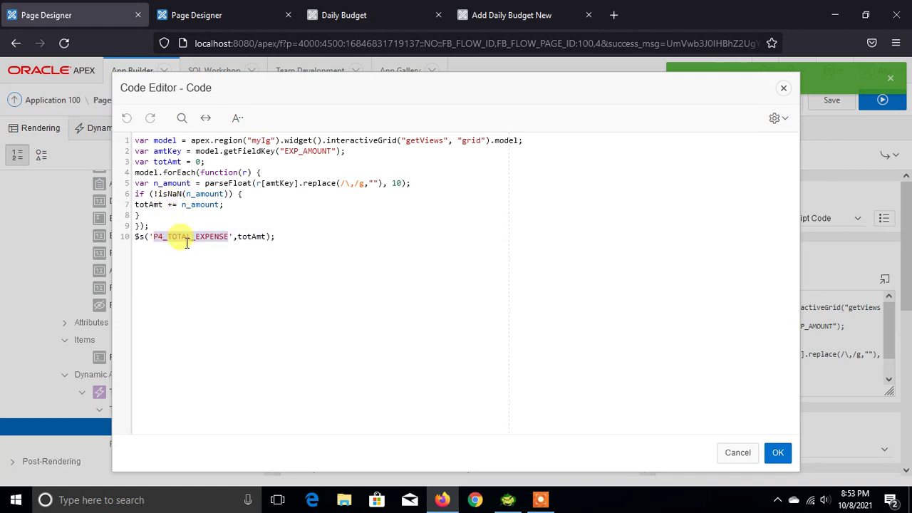
pyautogui.click(778, 453)
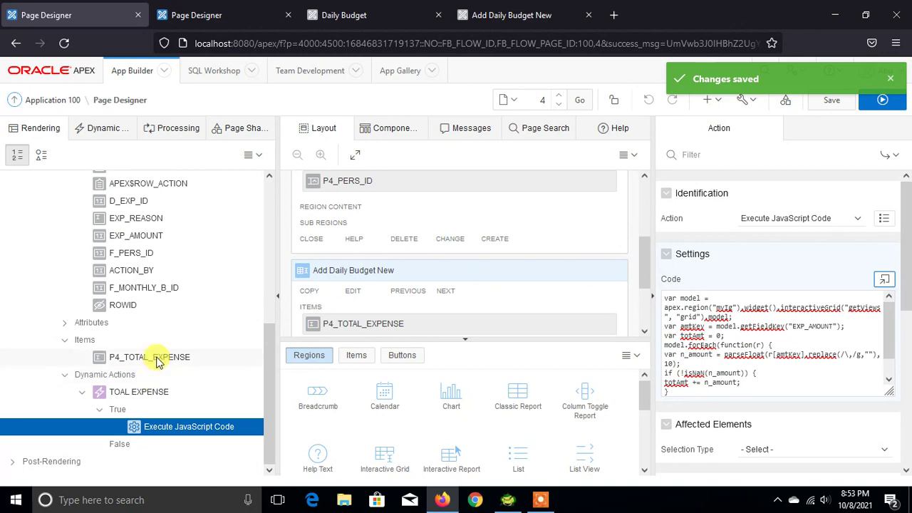
# Run page 4, delete all four expense rows from the grid, and save
pyautogui.click(881, 99)
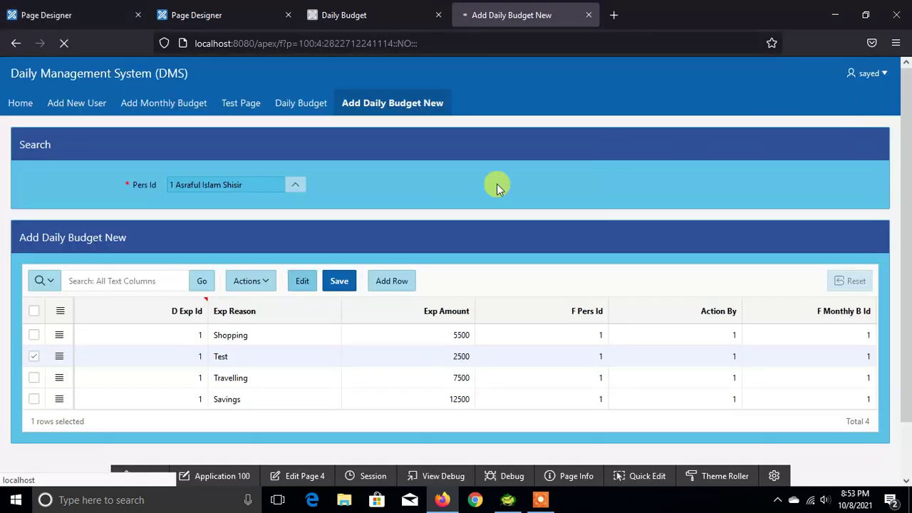
pyautogui.scroll(-2, 164, 362)
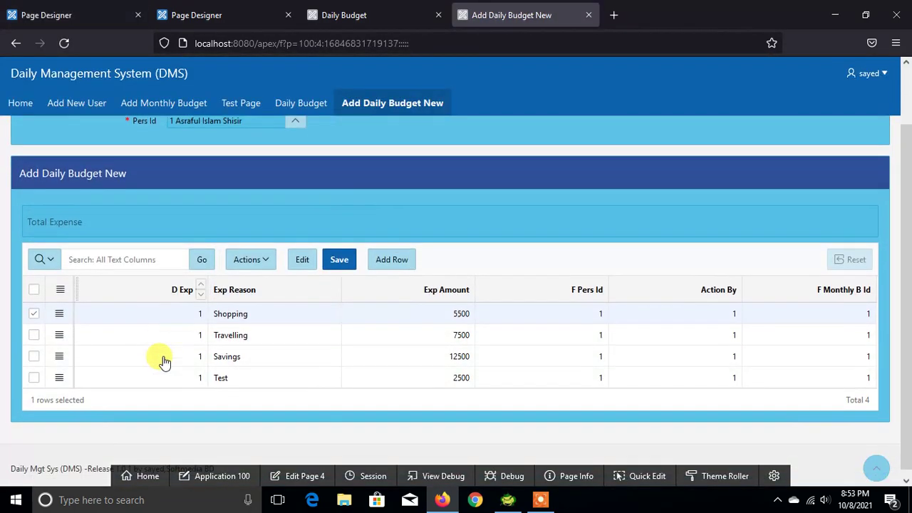
pyautogui.scroll(2, 206, 338)
pyautogui.scroll(-2, 288, 297)
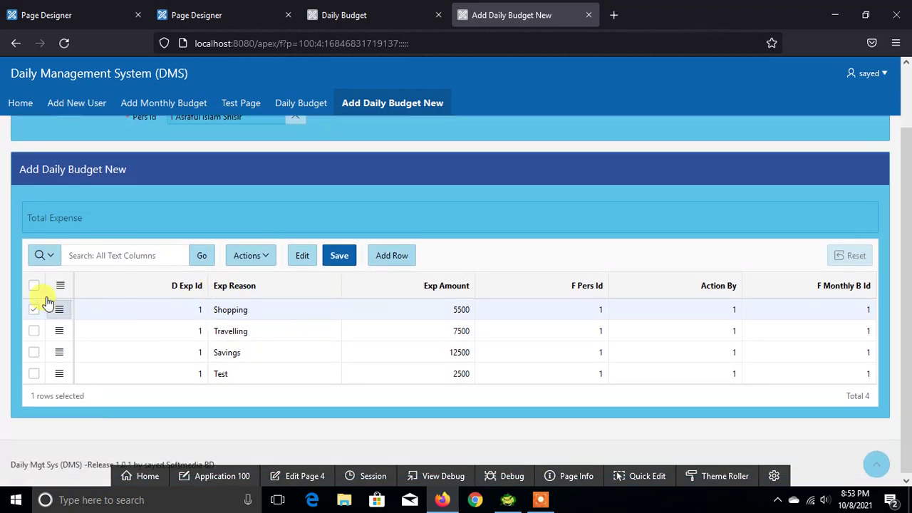
pyautogui.click(33, 285)
pyautogui.click(60, 285)
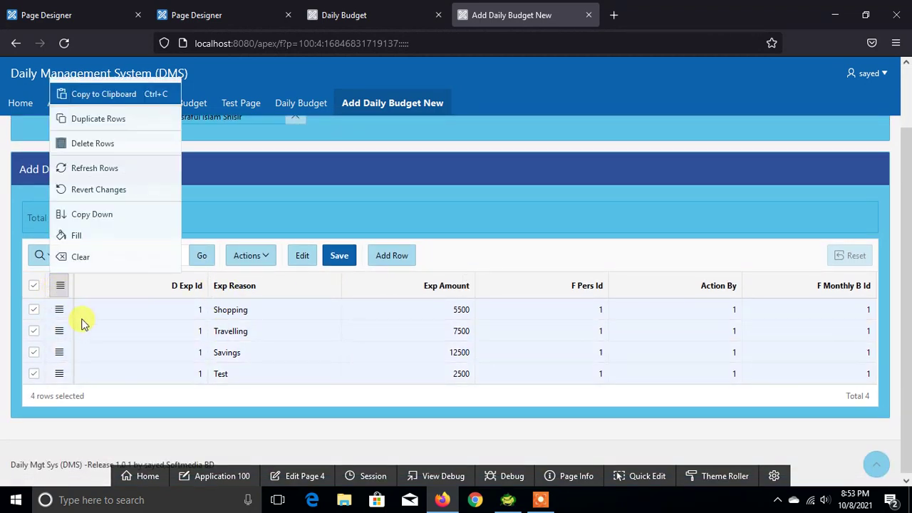
pyautogui.click(96, 143)
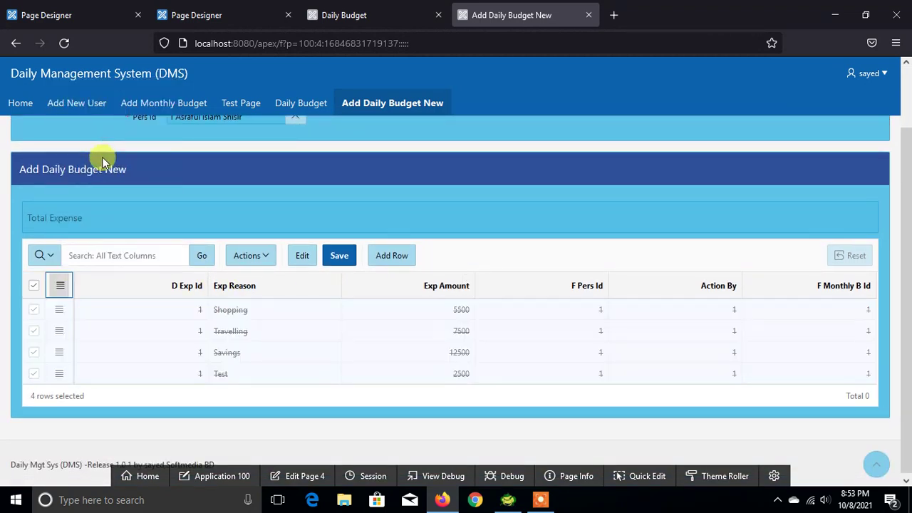
pyautogui.click(345, 255)
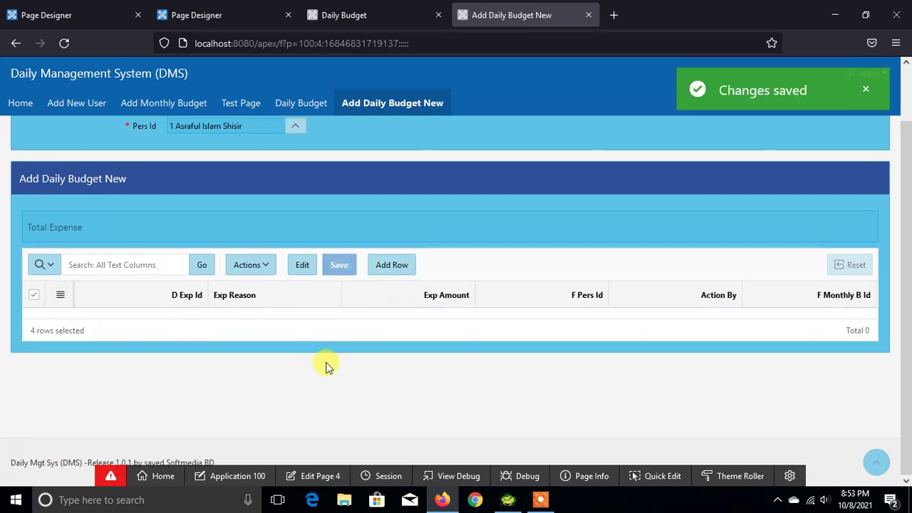
pyautogui.click(865, 88)
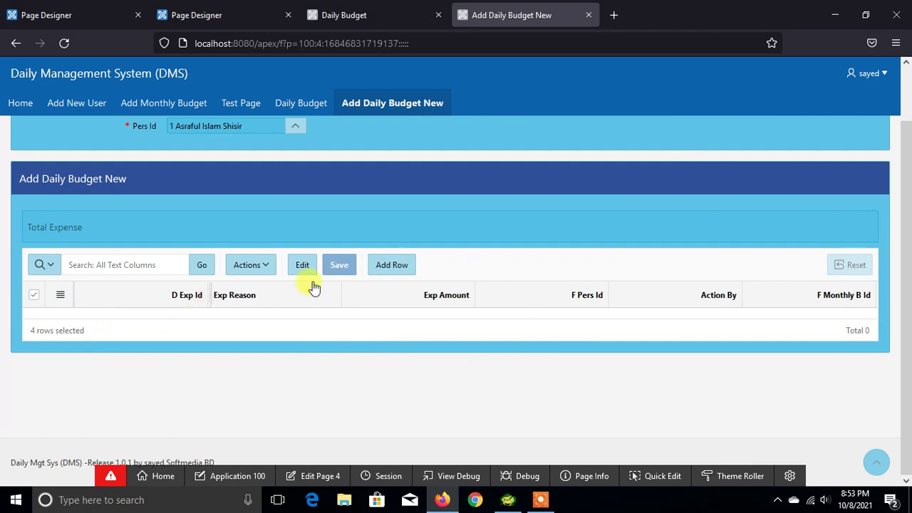
# Add an empty row, then return to the grid region in Page Designer via Quick Edit
pyautogui.click(392, 265)
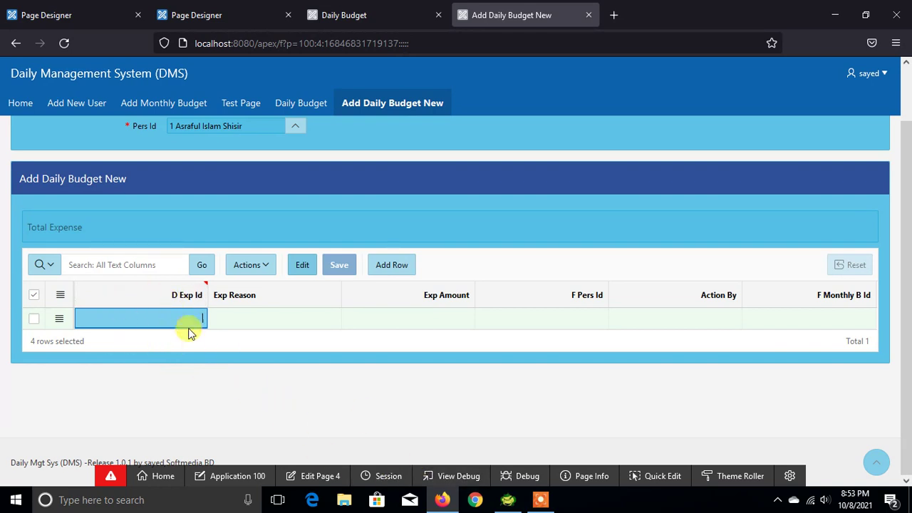
pyautogui.click(645, 476)
pyautogui.click(112, 297)
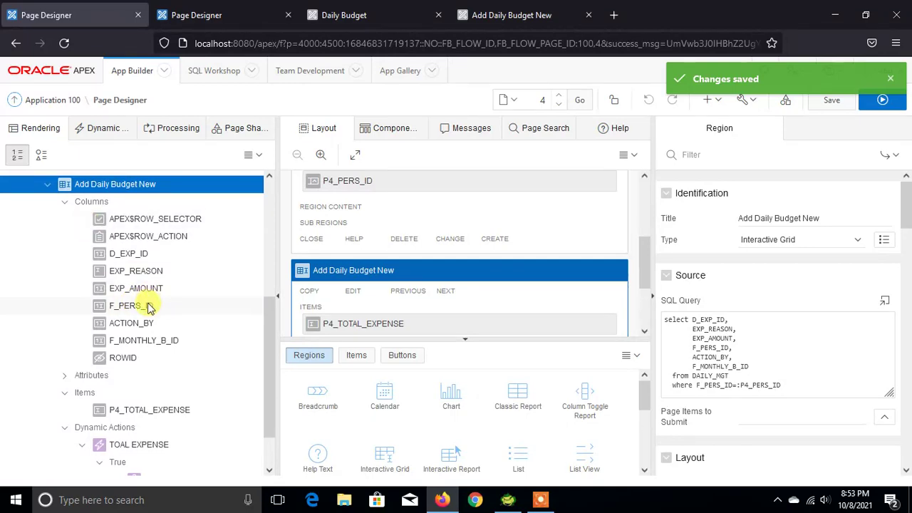
pyautogui.scroll(-1, 148, 366)
pyautogui.scroll(2, 146, 346)
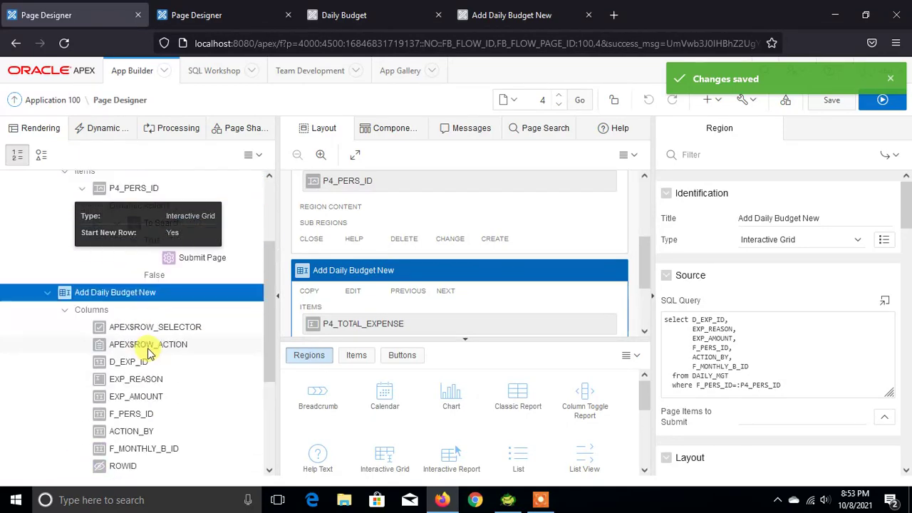
pyautogui.scroll(1, 146, 346)
pyautogui.click(204, 16)
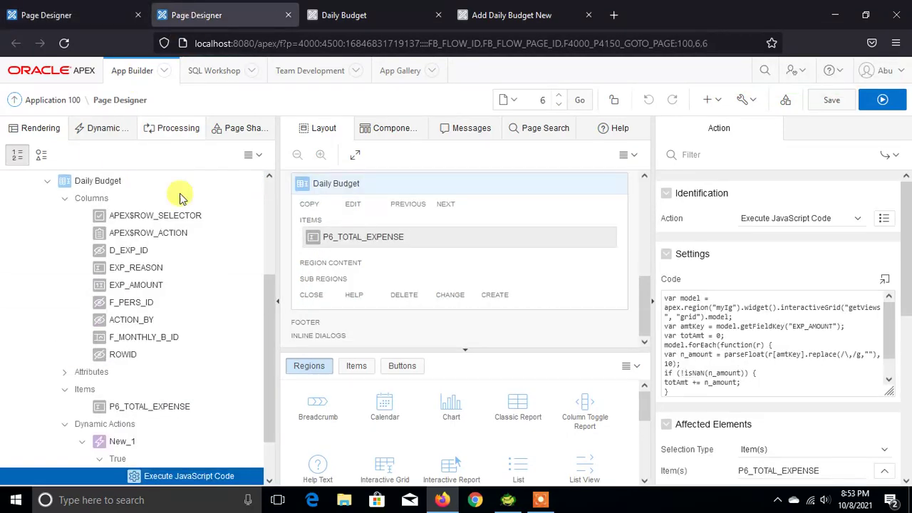
pyautogui.scroll(4, 164, 271)
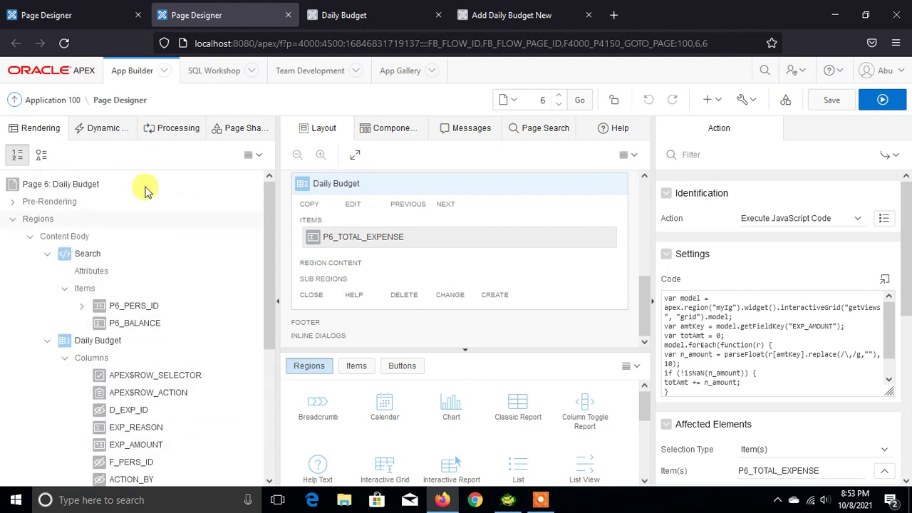
pyautogui.click(114, 130)
pyautogui.click(45, 253)
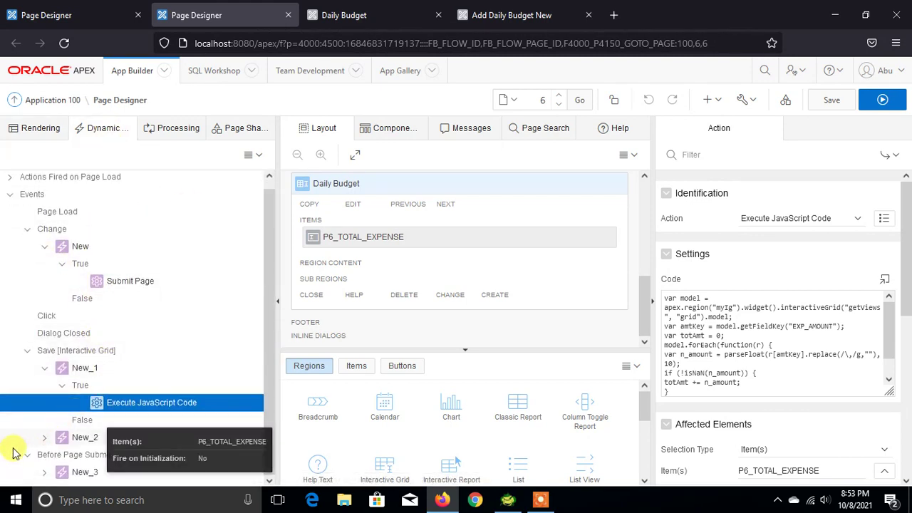
pyautogui.click(45, 437)
pyautogui.scroll(-1, 166, 350)
pyautogui.scroll(-1, 166, 351)
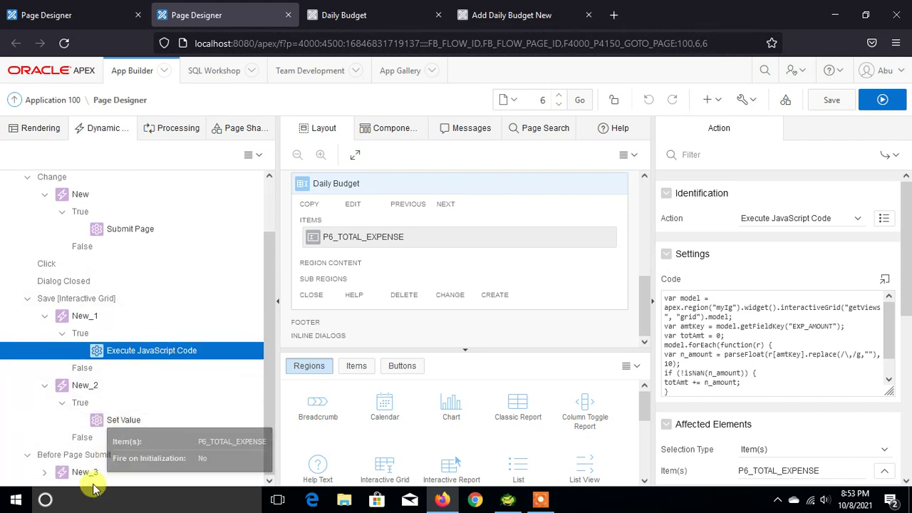
pyautogui.click(44, 471)
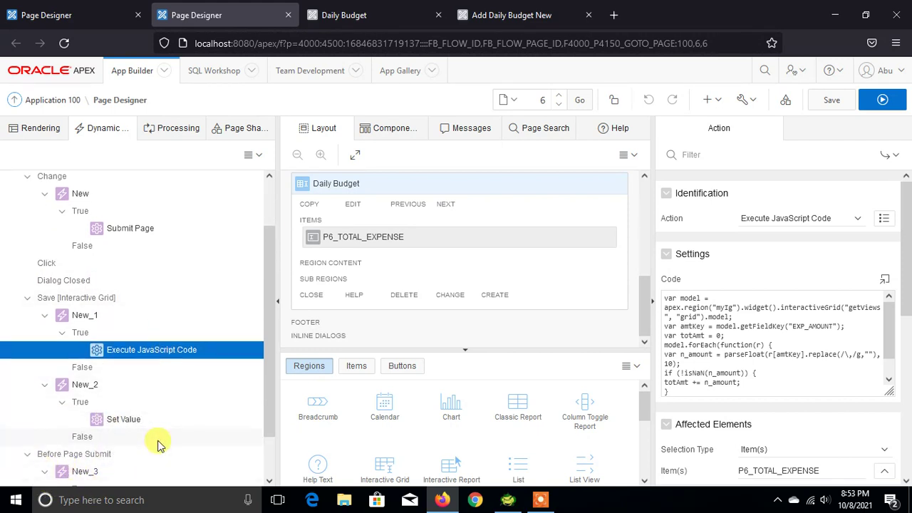
pyautogui.click(113, 368)
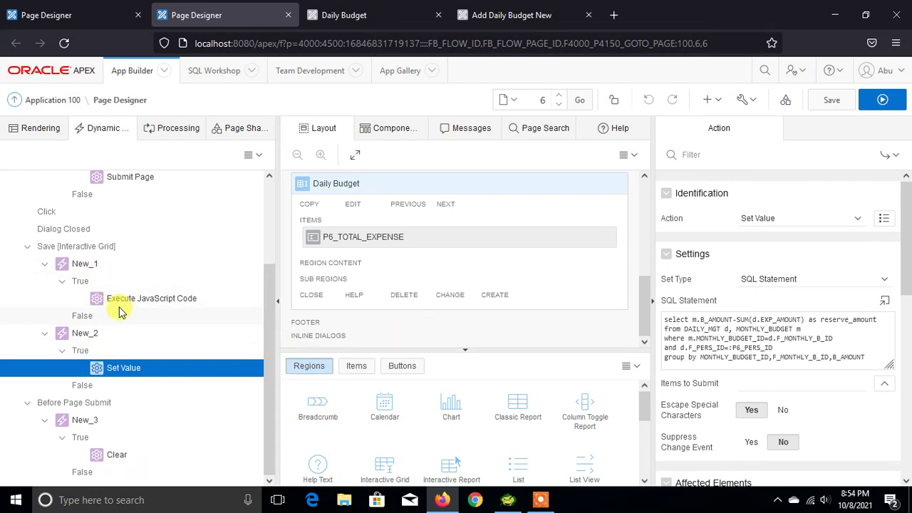
pyautogui.moveTo(121, 305)
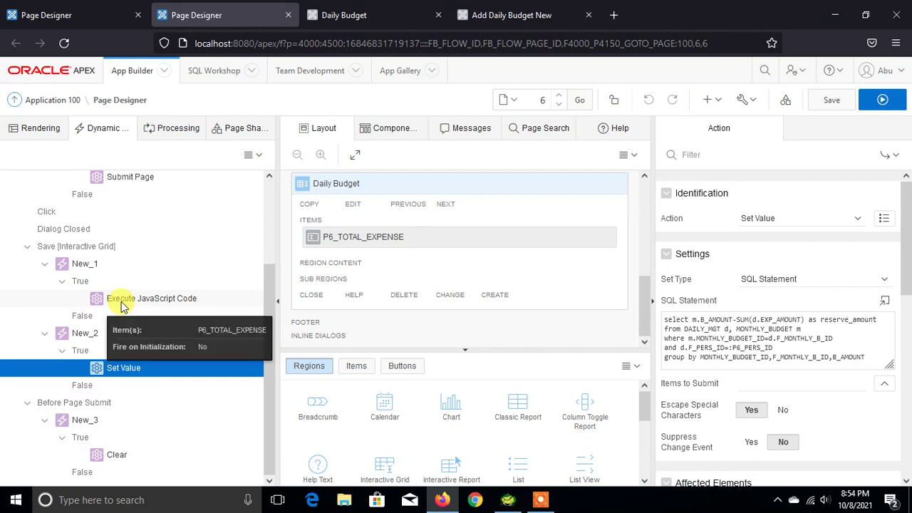
pyautogui.click(95, 264)
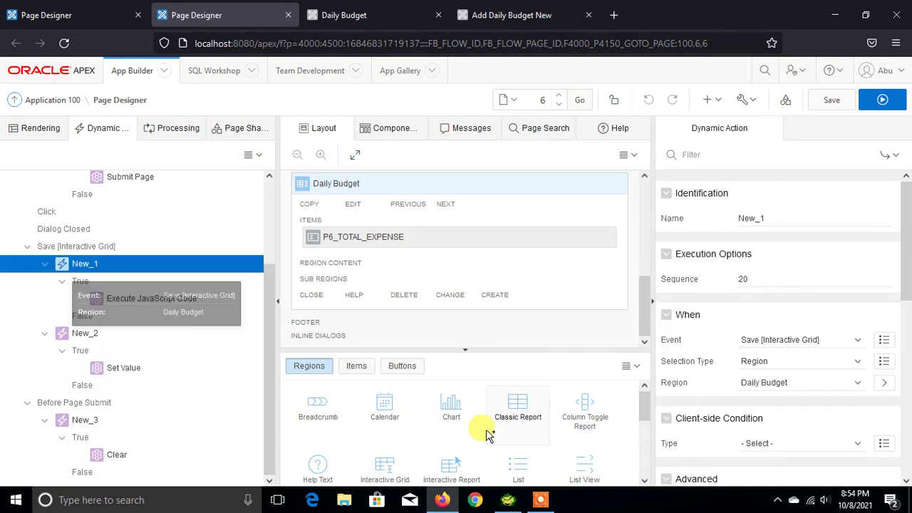
pyautogui.click(135, 299)
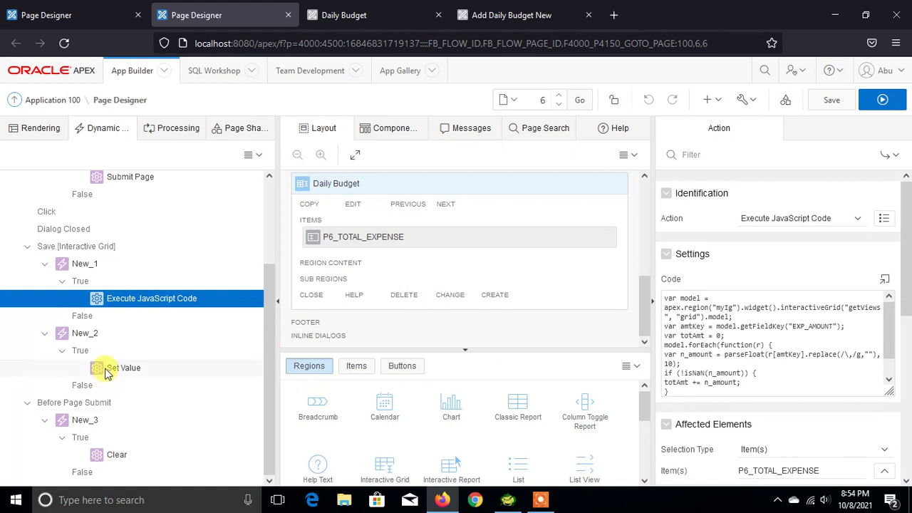
pyautogui.click(109, 368)
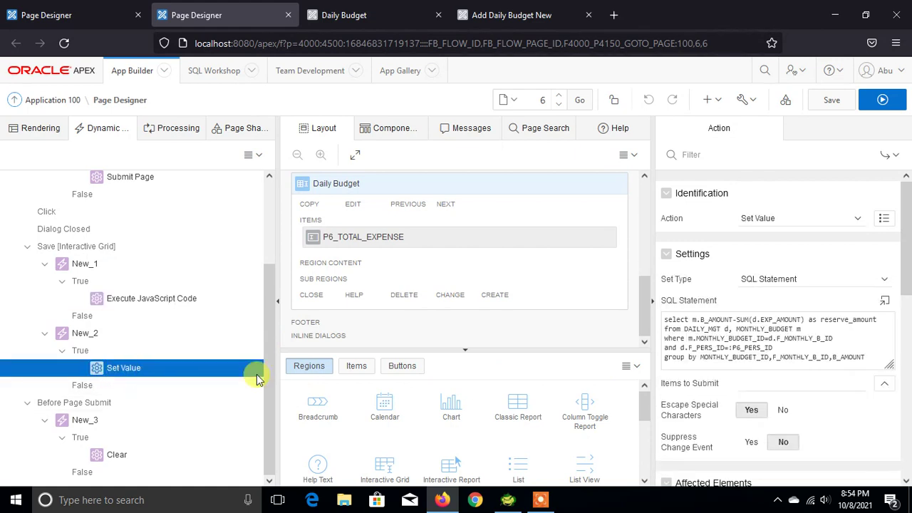
pyautogui.click(884, 300)
pyautogui.hotkey('ctrl', 'a')
pyautogui.hotkey('ctrl', 'c')
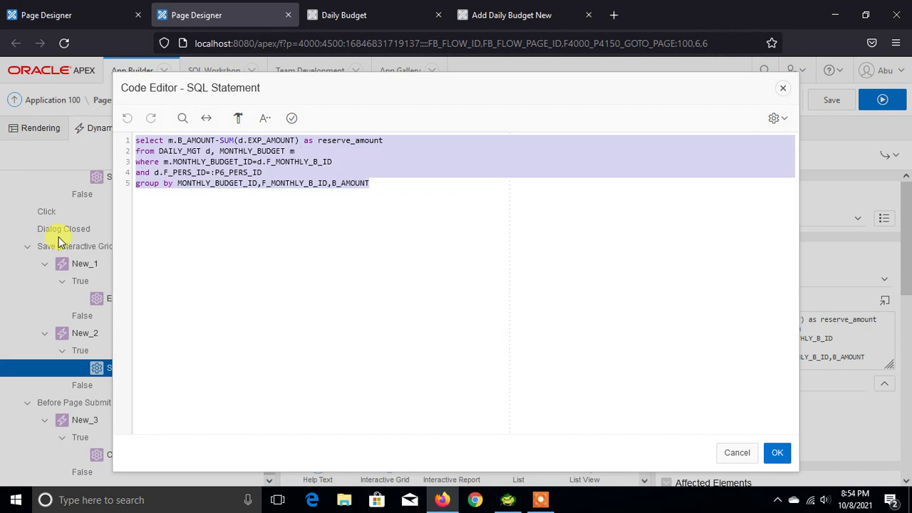
pyautogui.click(737, 452)
# Inspect the Save [Interactive Grid] event in page 4's dynamic actions tree
pyautogui.click(39, 18)
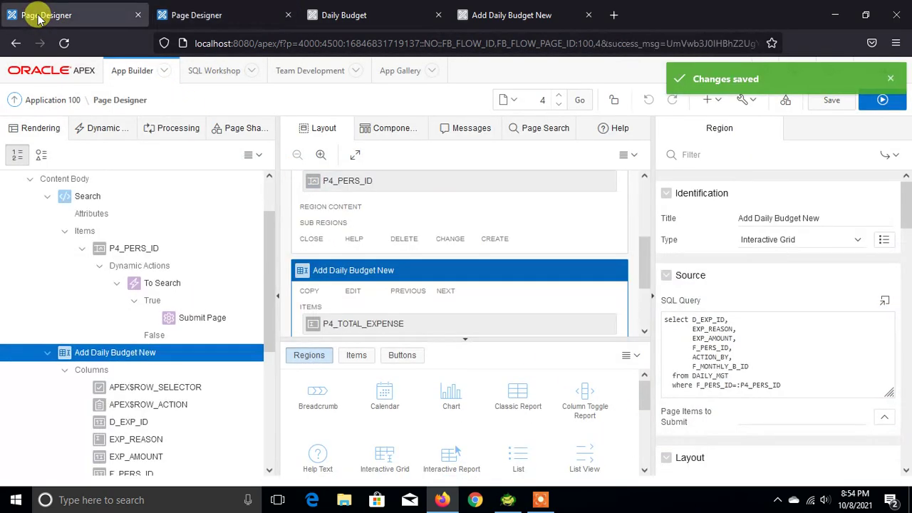
pyautogui.click(100, 129)
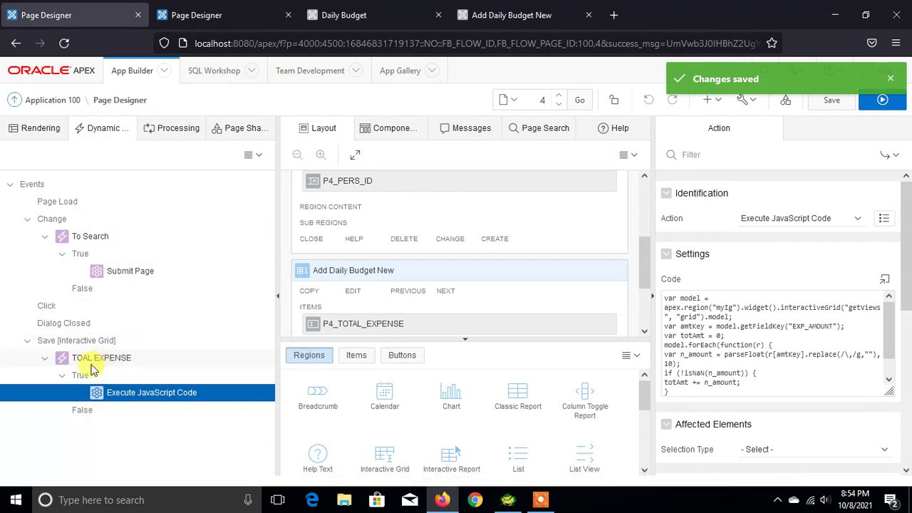
pyautogui.click(77, 342)
pyautogui.rightClick(73, 341)
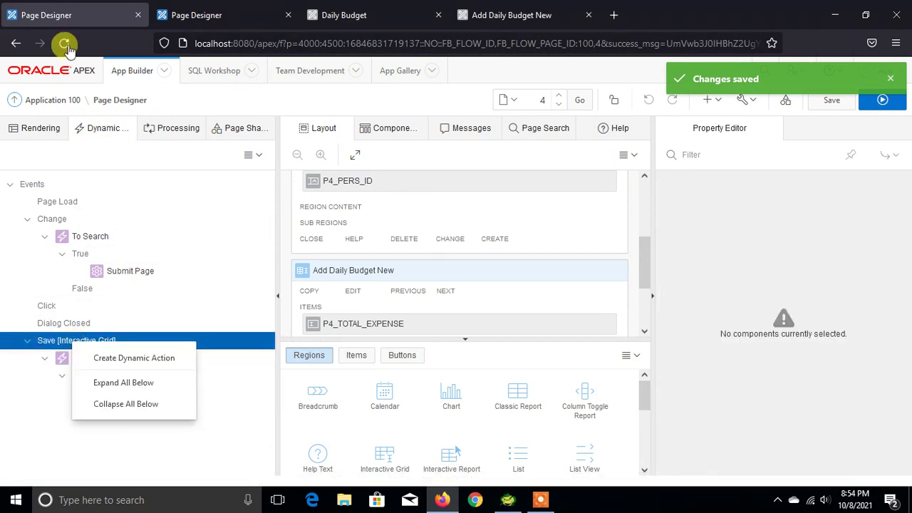
pyautogui.click(30, 129)
# Create a grid-region dynamic action firing on Save [Interactive Grid], name it TOAL RESERVE, and save
pyautogui.click(112, 352)
pyautogui.rightClick(111, 352)
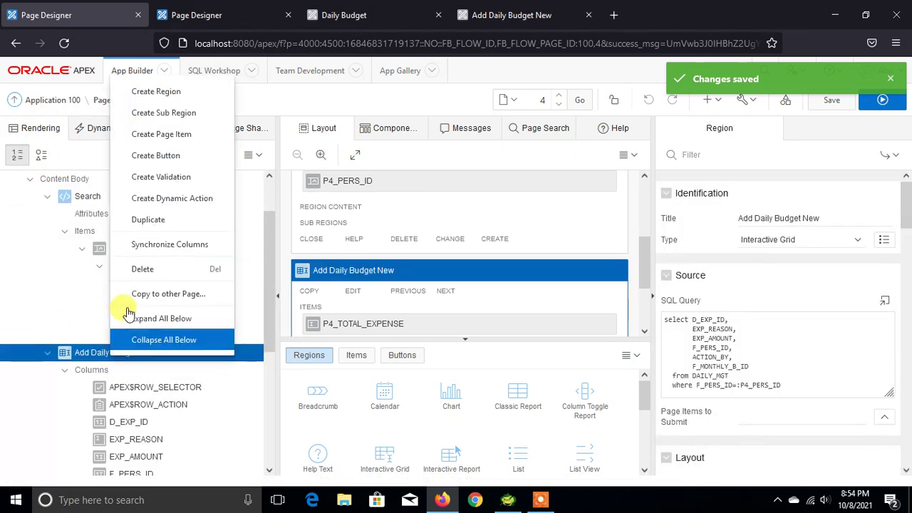
pyautogui.click(167, 198)
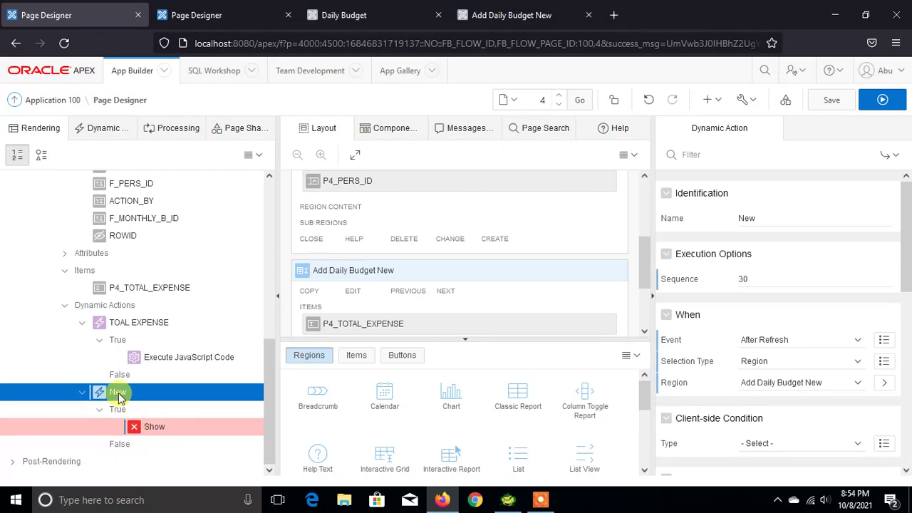
pyautogui.click(783, 340)
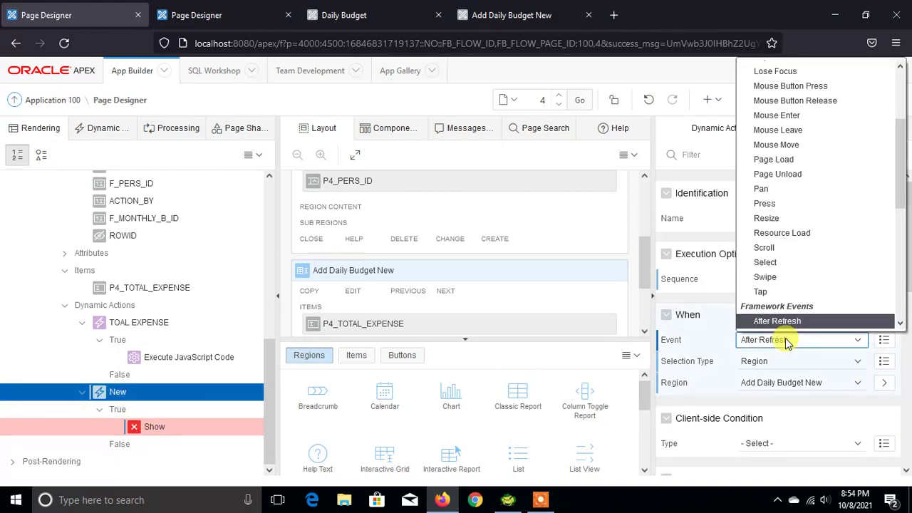
pyautogui.scroll(-5, 830, 326)
pyautogui.click(827, 230)
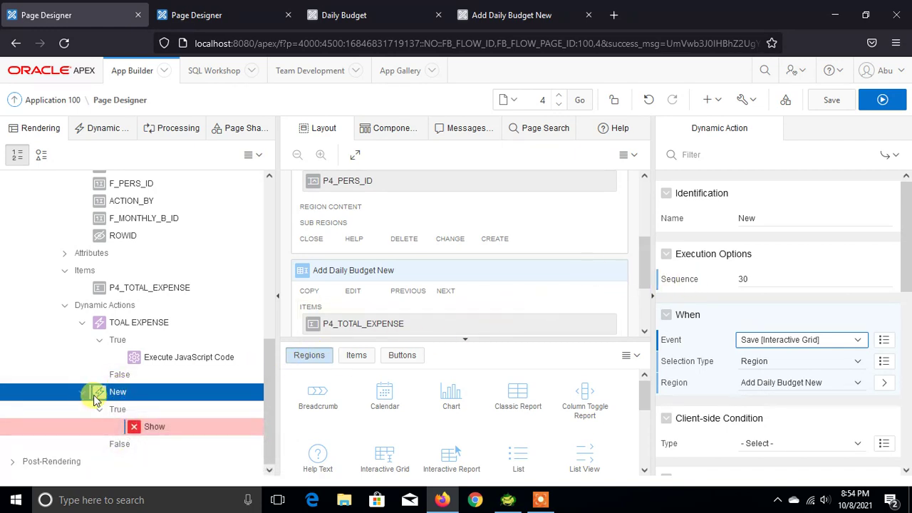
pyautogui.doubleClick(748, 218)
pyautogui.write('TOAL RESERVE')
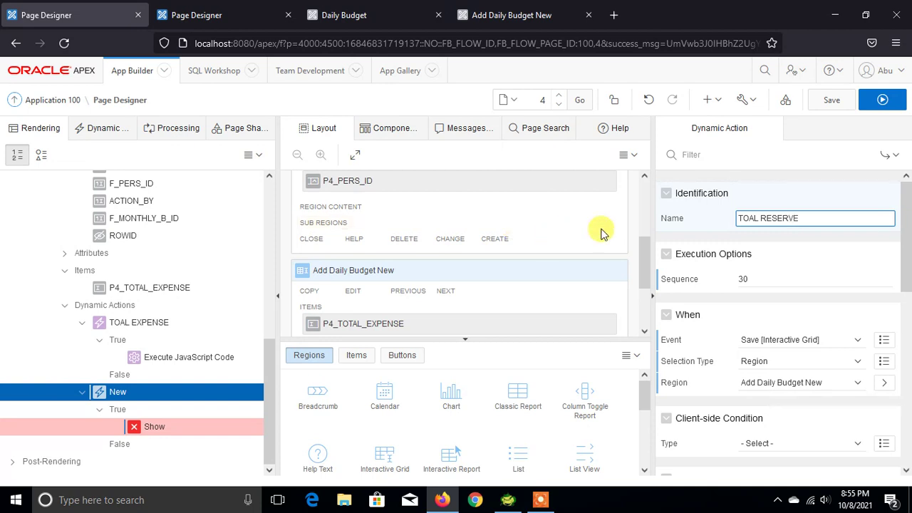
pyautogui.click(826, 100)
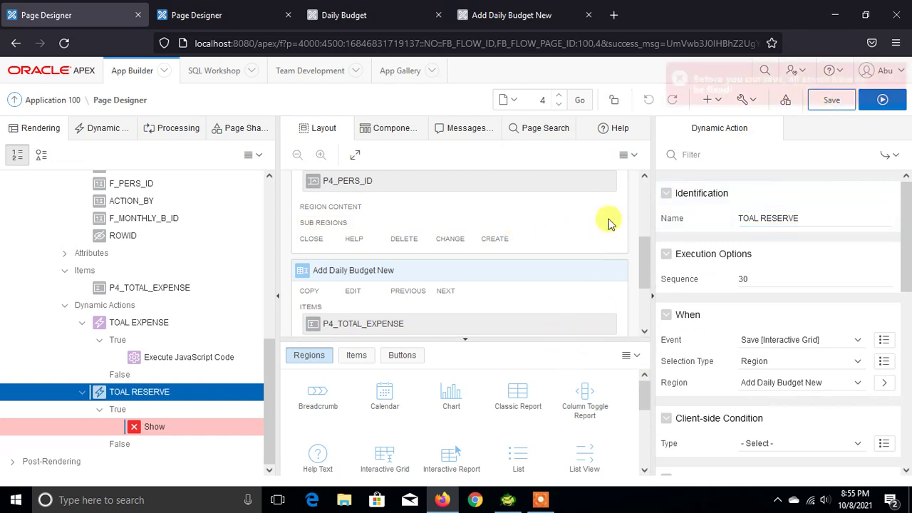
# Change the TOAL RESERVE step's action from Show to Set Value
pyautogui.click(150, 429)
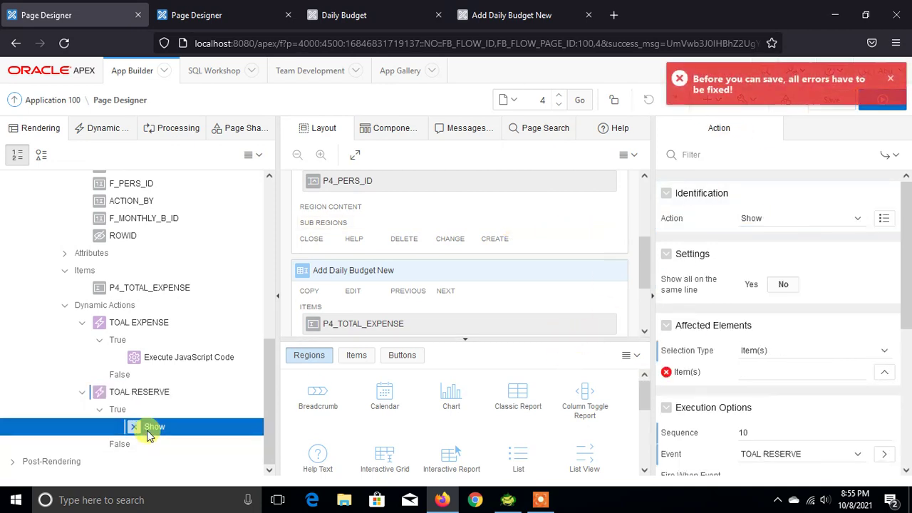
pyautogui.click(762, 350)
pyautogui.click(753, 365)
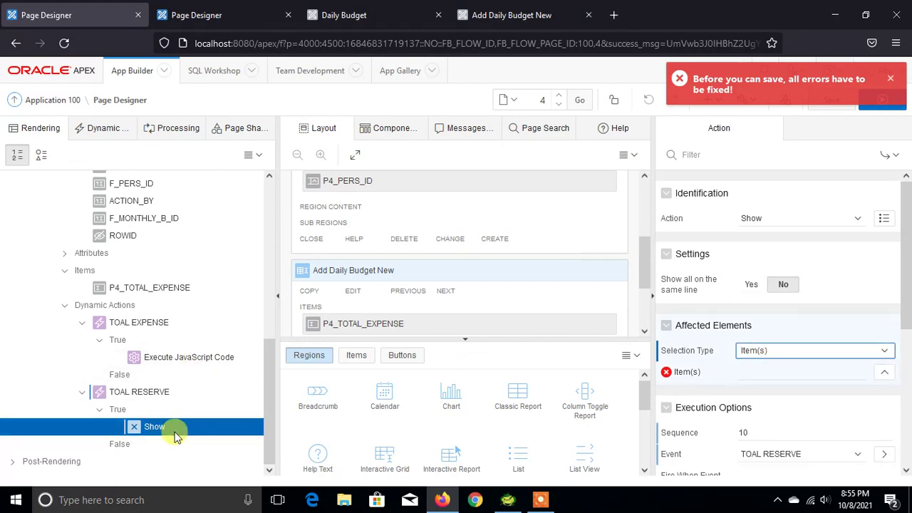
pyautogui.click(774, 219)
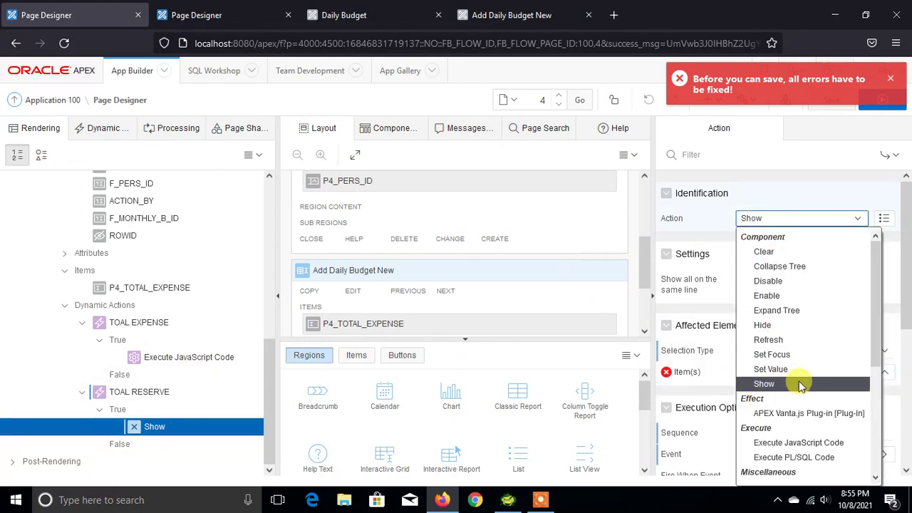
pyautogui.scroll(-3, 800, 386)
pyautogui.scroll(3, 790, 344)
pyautogui.scroll(1, 789, 343)
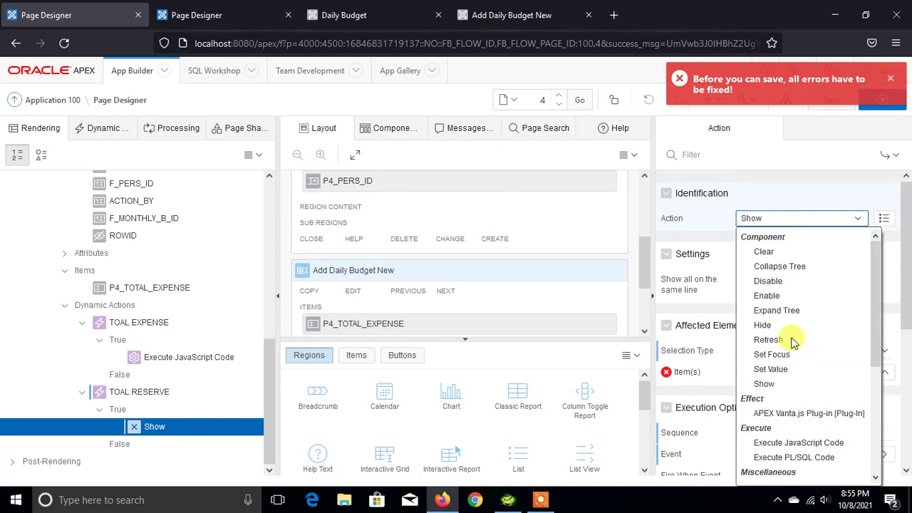
pyautogui.scroll(-3, 789, 344)
pyautogui.scroll(-1, 798, 387)
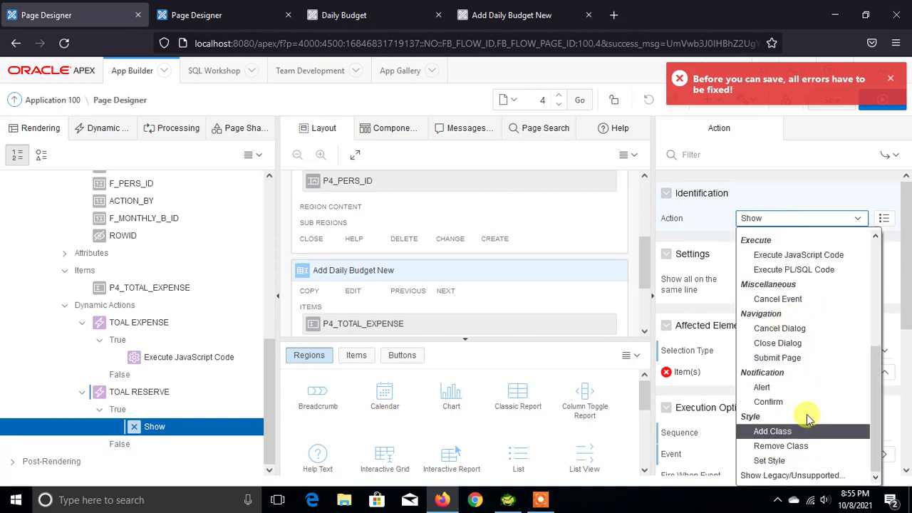
pyautogui.scroll(3, 802, 371)
pyautogui.click(800, 359)
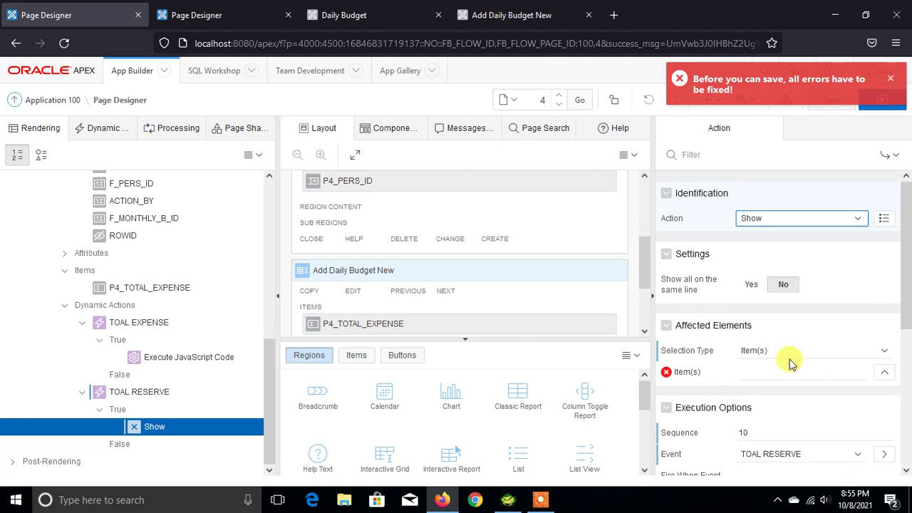
pyautogui.scroll(-1, 784, 403)
pyautogui.scroll(-1, 796, 402)
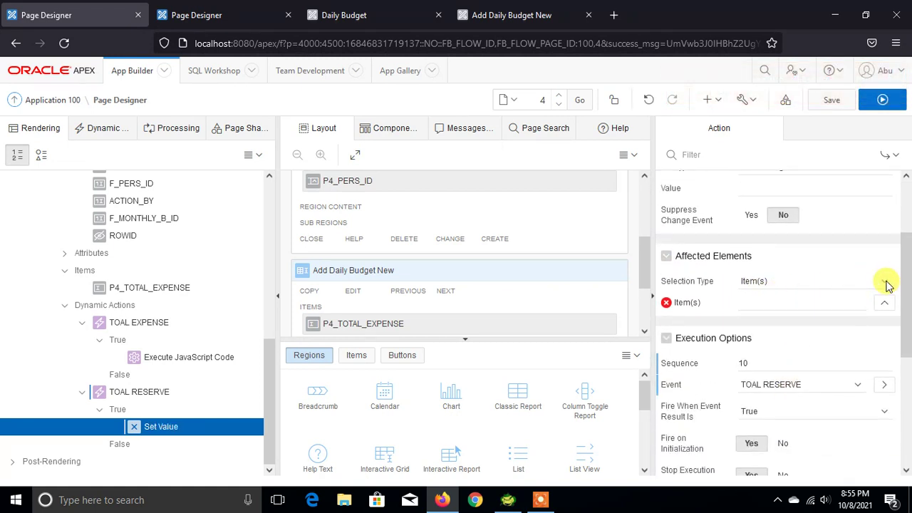
pyautogui.scroll(2, 883, 285)
# Set Type to SQL Statement with the pasted reserve query bound to :P4_PERS_ID, and validate it
pyautogui.click(787, 279)
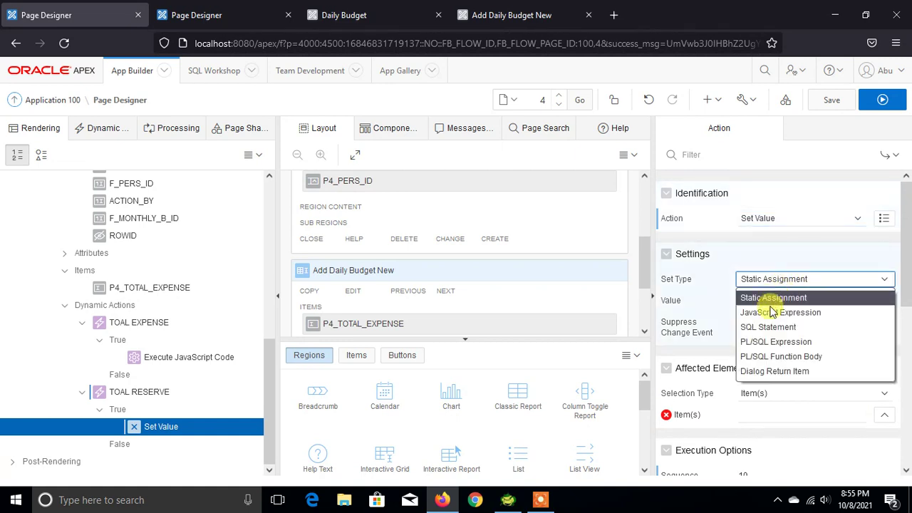
pyautogui.click(759, 325)
pyautogui.click(882, 303)
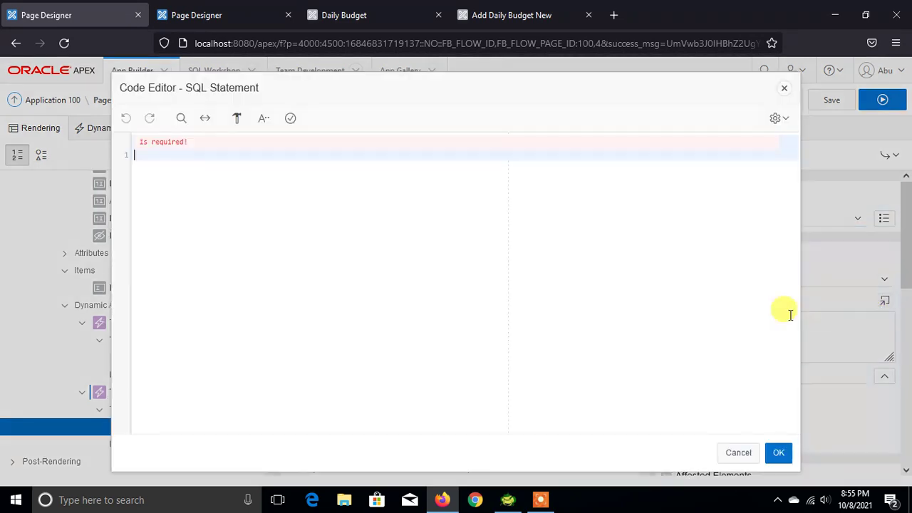
pyautogui.hotkey('ctrl', 'v')
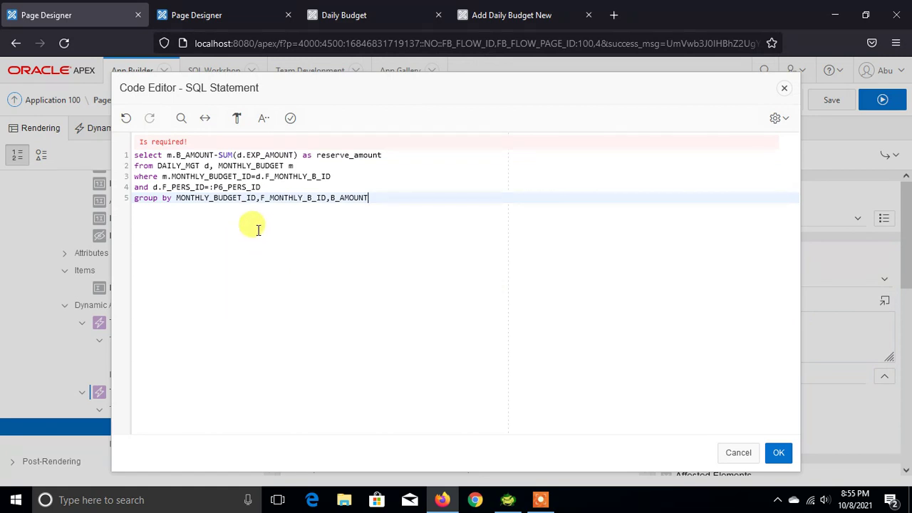
pyautogui.doubleClick(223, 186)
pyautogui.write('4')
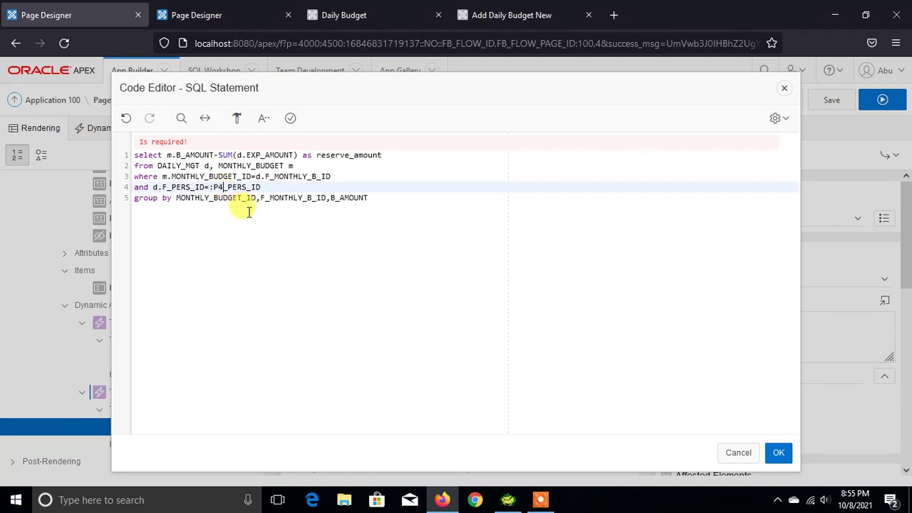
pyautogui.click(287, 119)
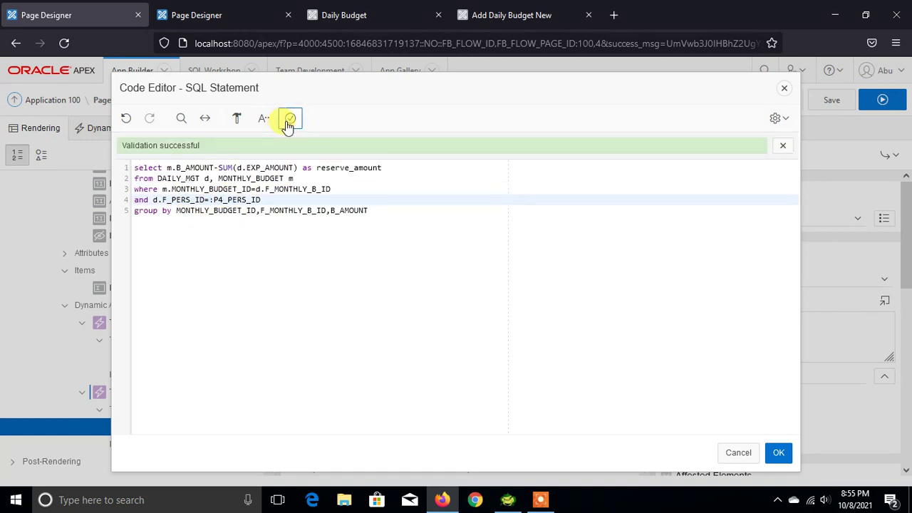
pyautogui.click(779, 452)
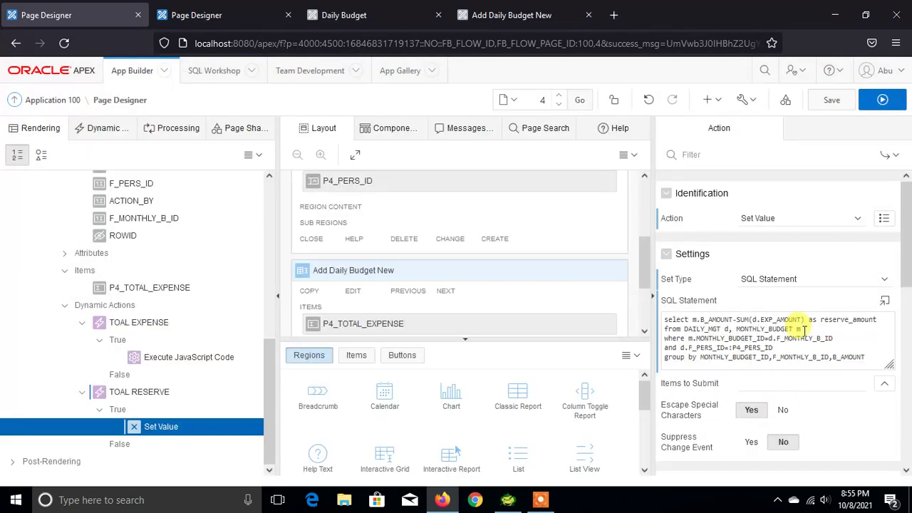
pyautogui.click(826, 106)
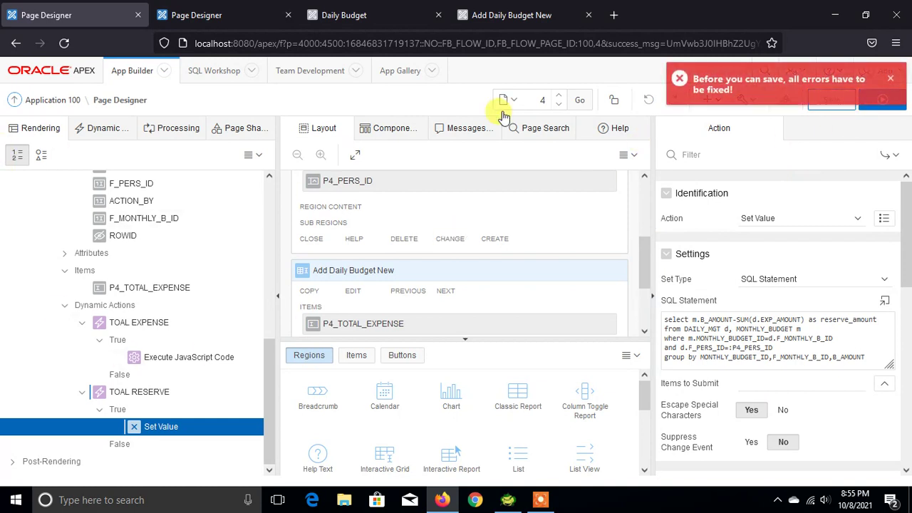
# Select the Add Daily Budget New grid region and dismiss its actions menu unused
pyautogui.scroll(-4, 780, 374)
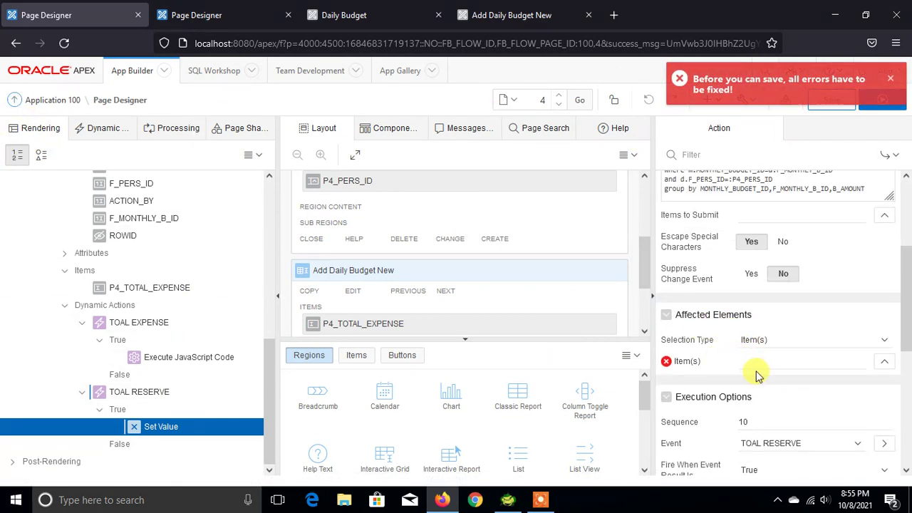
pyautogui.scroll(3, 167, 299)
pyautogui.scroll(1, 163, 305)
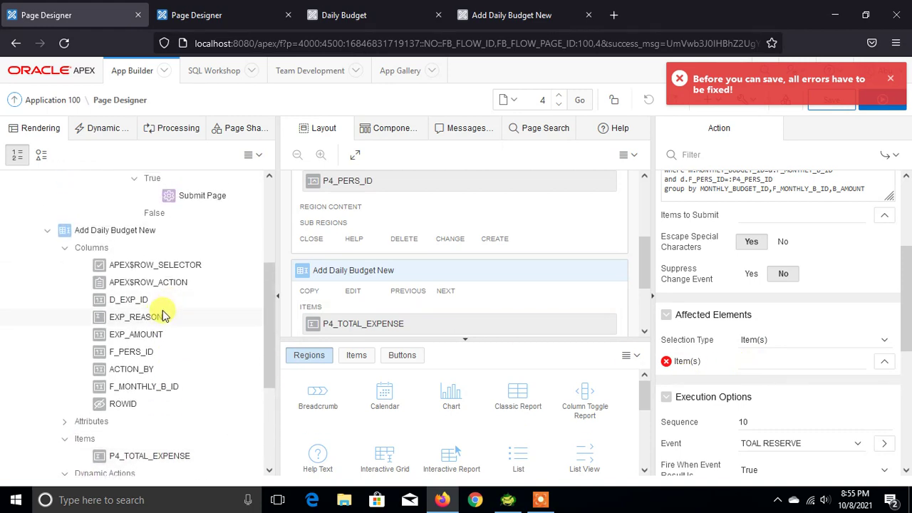
pyautogui.click(91, 232)
pyautogui.rightClick(97, 228)
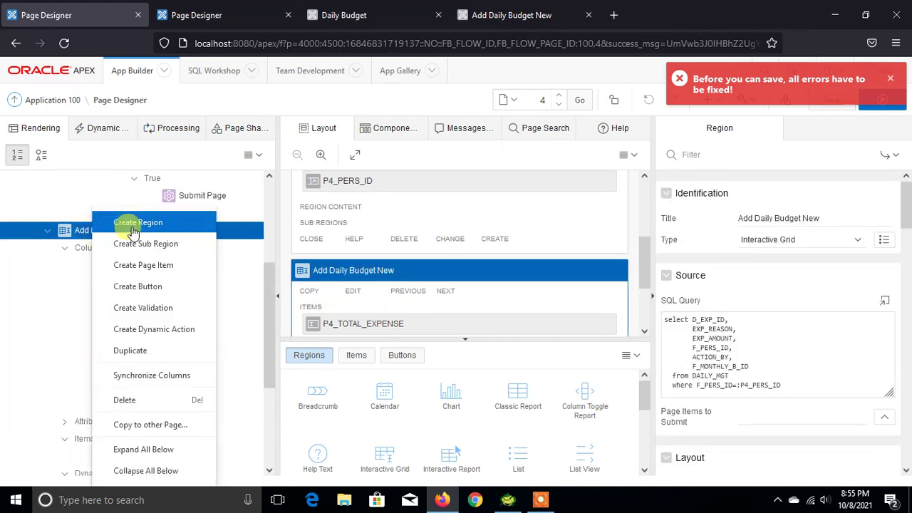
pyautogui.click(41, 273)
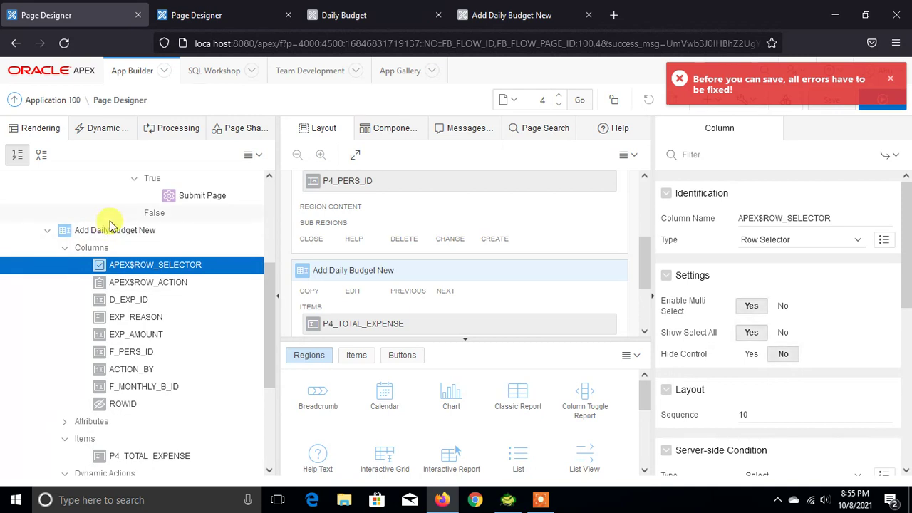
pyautogui.click(135, 232)
# Create a Search region page item named P4_TOTAL_RESERVE, labelled Total Reserve, and save the page
pyautogui.scroll(4, 150, 252)
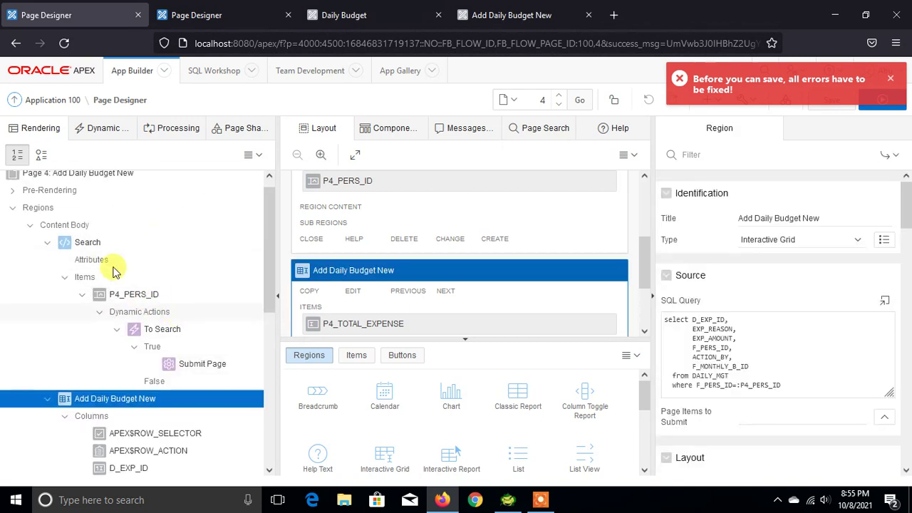
pyautogui.click(82, 242)
pyautogui.rightClick(80, 246)
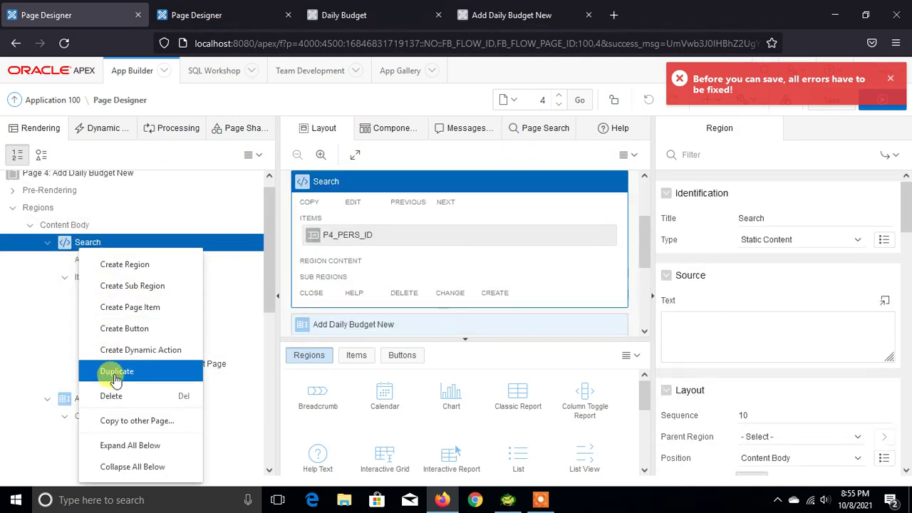
pyautogui.click(131, 307)
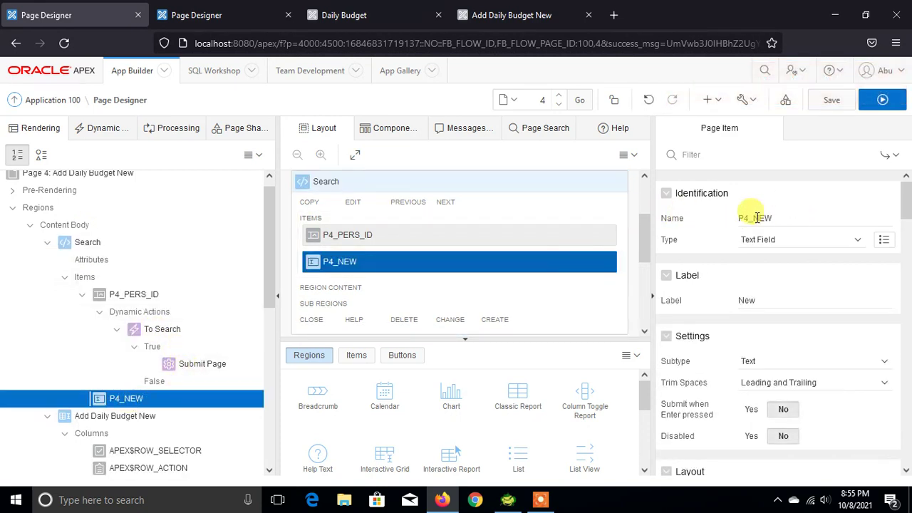
pyautogui.moveTo(757, 218); pyautogui.dragTo(830, 217)
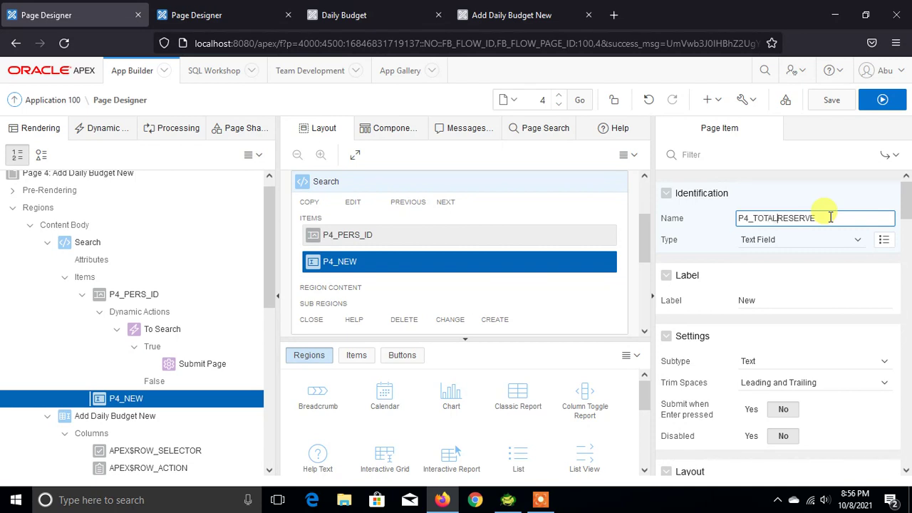
pyautogui.write('_')
pyautogui.click(831, 99)
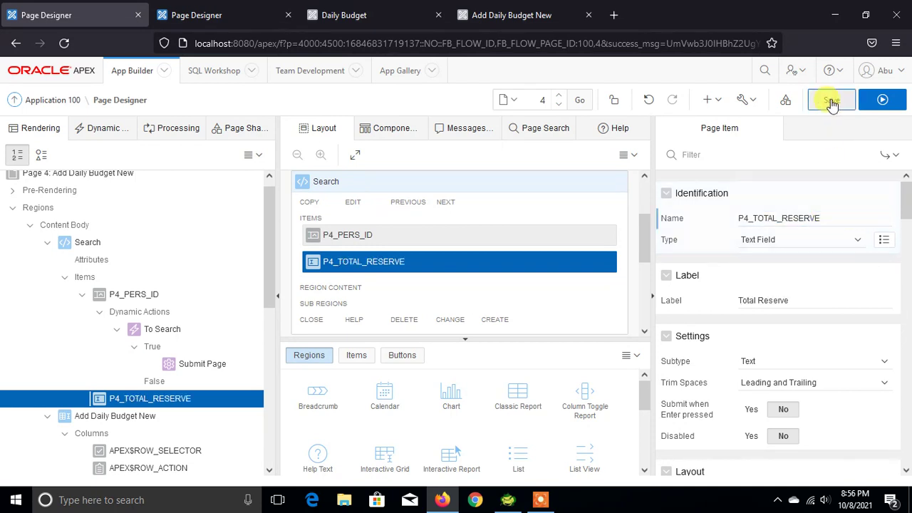
# Make the Set Value dynamic action also affect the P4_TOTAL_RESERVE item
pyautogui.scroll(-5, 126, 378)
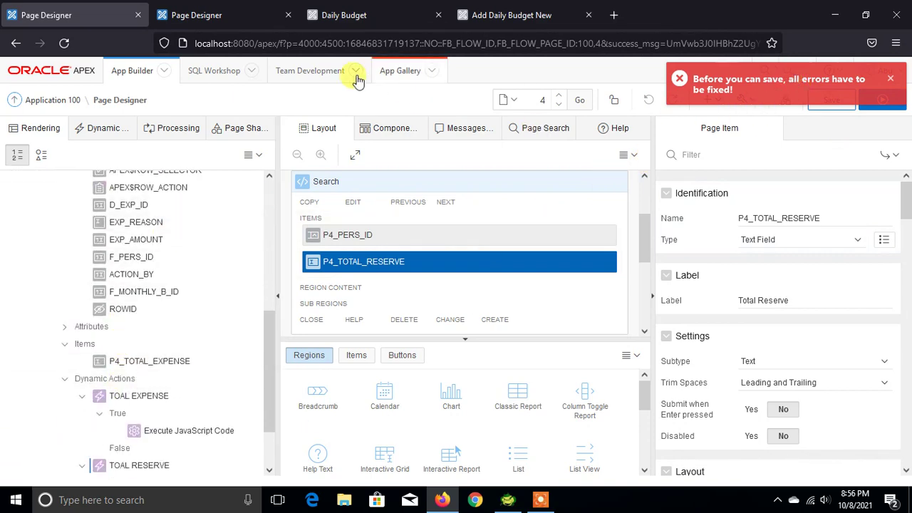
pyautogui.click(100, 128)
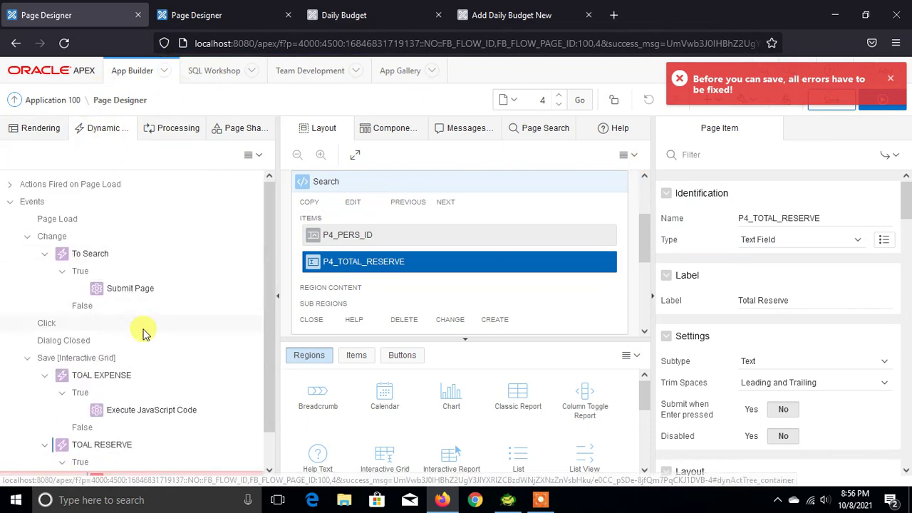
pyautogui.scroll(-1, 110, 456)
pyautogui.click(118, 443)
pyautogui.scroll(-3, 819, 342)
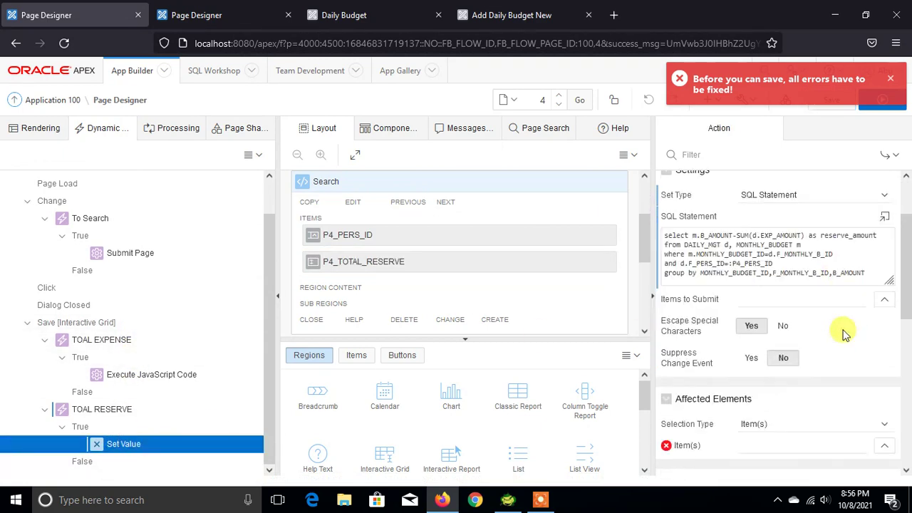
pyautogui.scroll(-3, 819, 342)
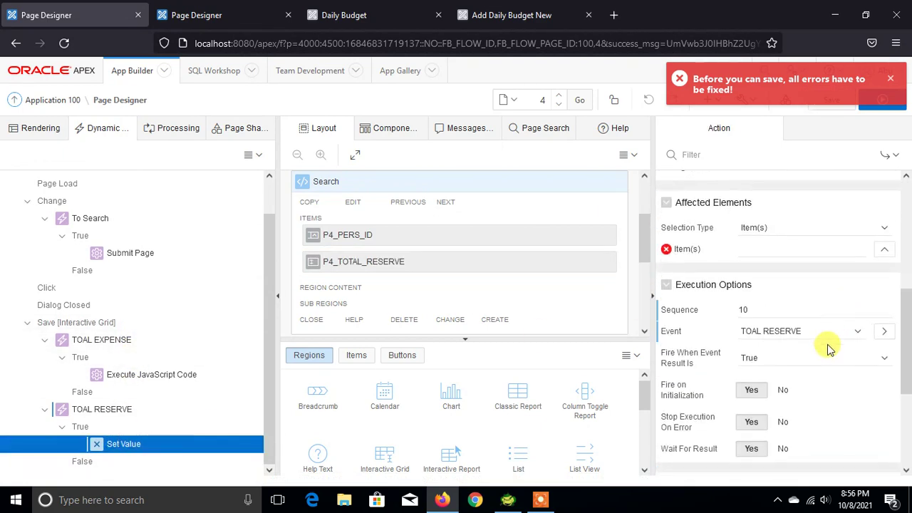
pyautogui.click(885, 250)
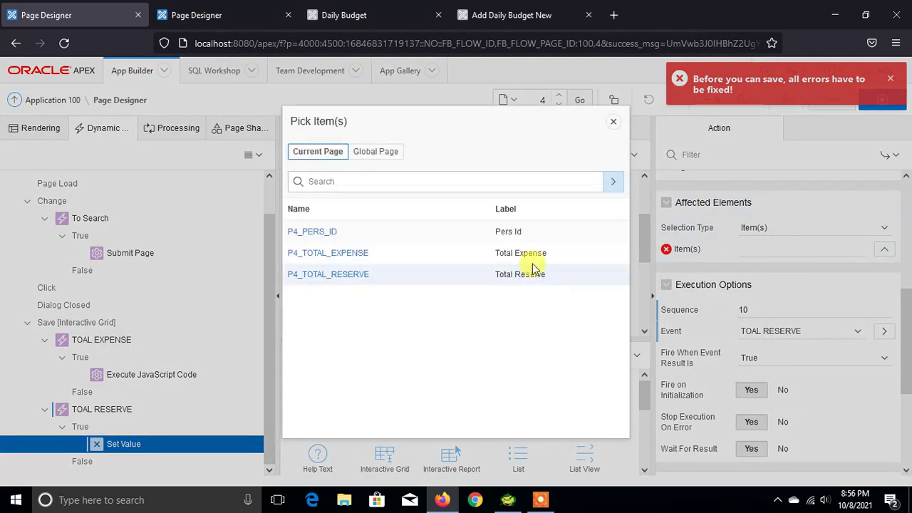
pyautogui.click(326, 280)
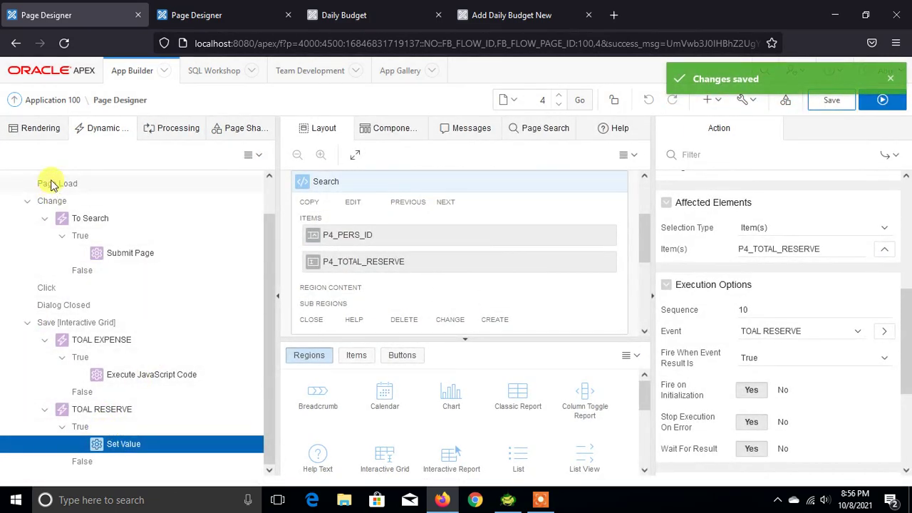
# Select the D_EXP_ID column in the rendering tree and run the page
pyautogui.click(34, 127)
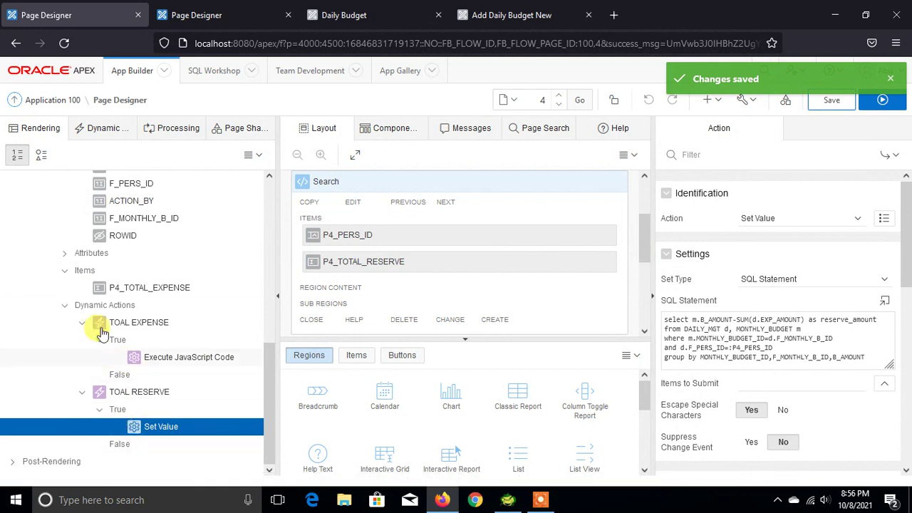
pyautogui.scroll(2, 125, 306)
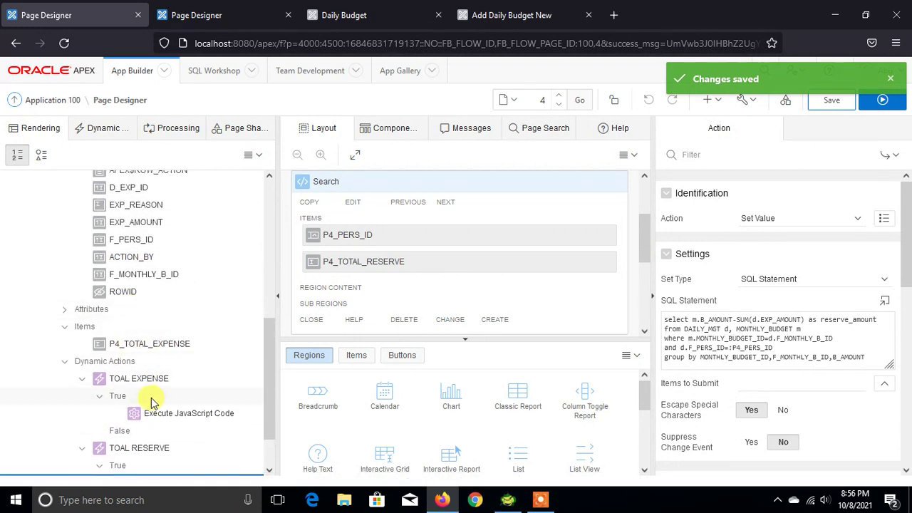
pyautogui.scroll(2, 137, 349)
pyautogui.scroll(2, 136, 349)
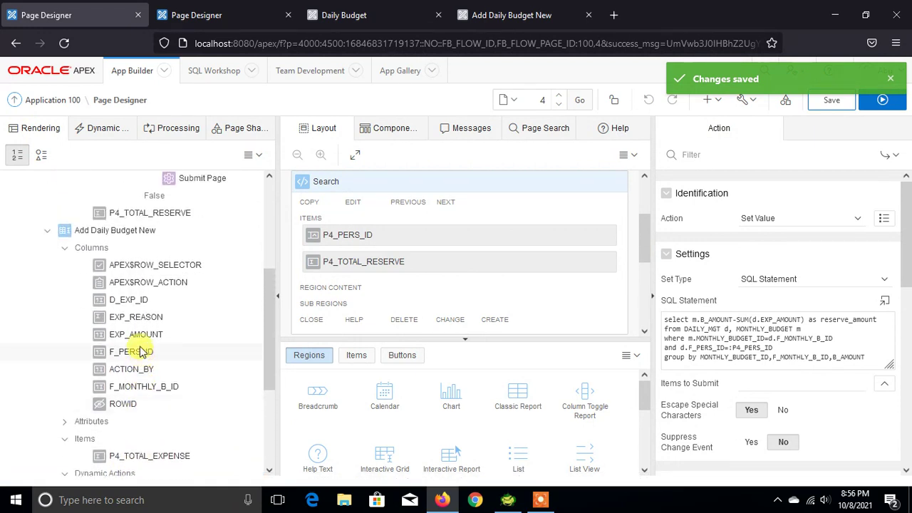
pyautogui.click(118, 303)
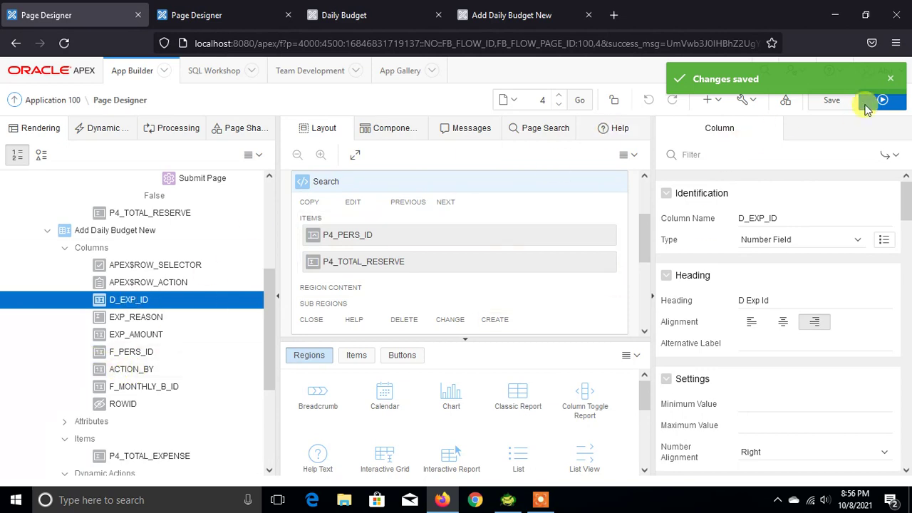
pyautogui.click(882, 102)
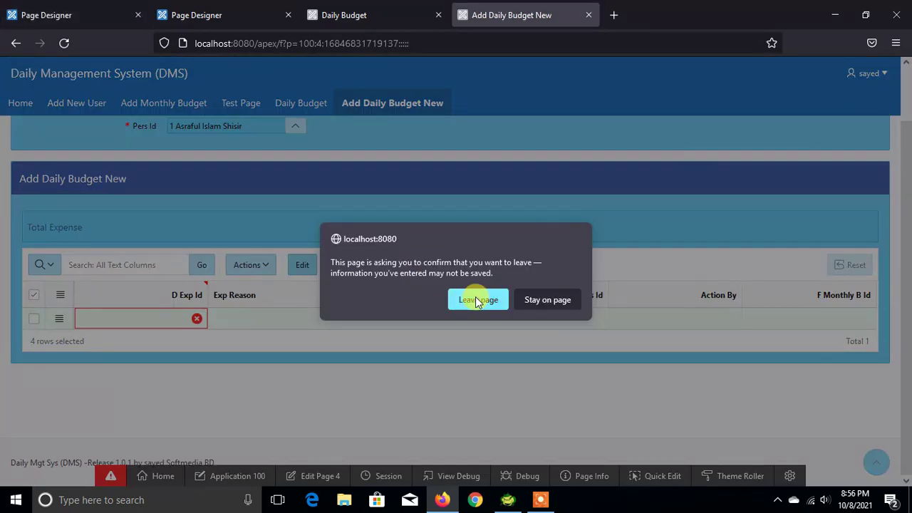
# Confirm leaving the page and choose person 1 as the Pers Id
pyautogui.click(474, 299)
pyautogui.scroll(-1, 271, 414)
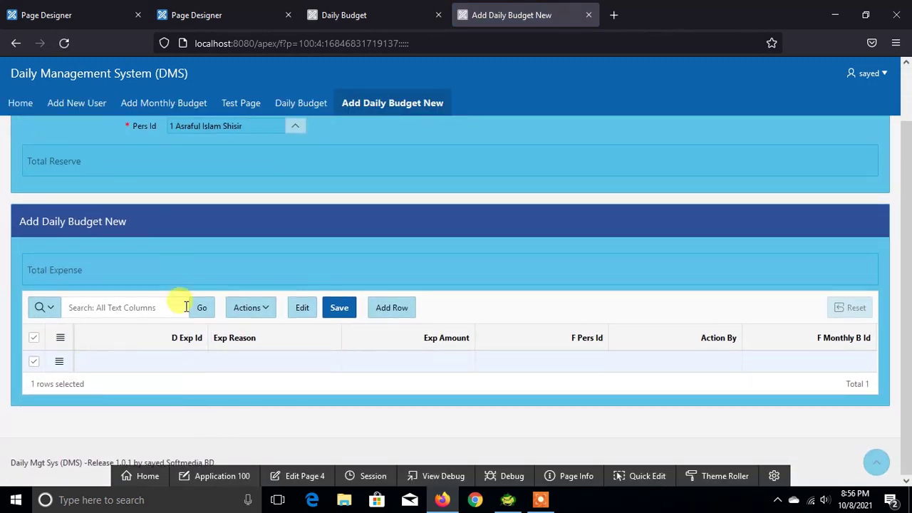
pyautogui.scroll(1, 300, 196)
pyautogui.click(306, 191)
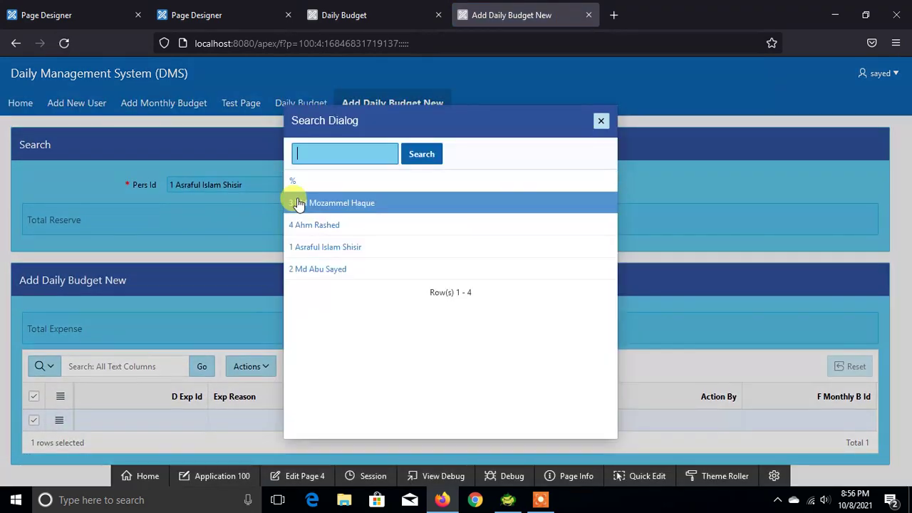
pyautogui.click(334, 255)
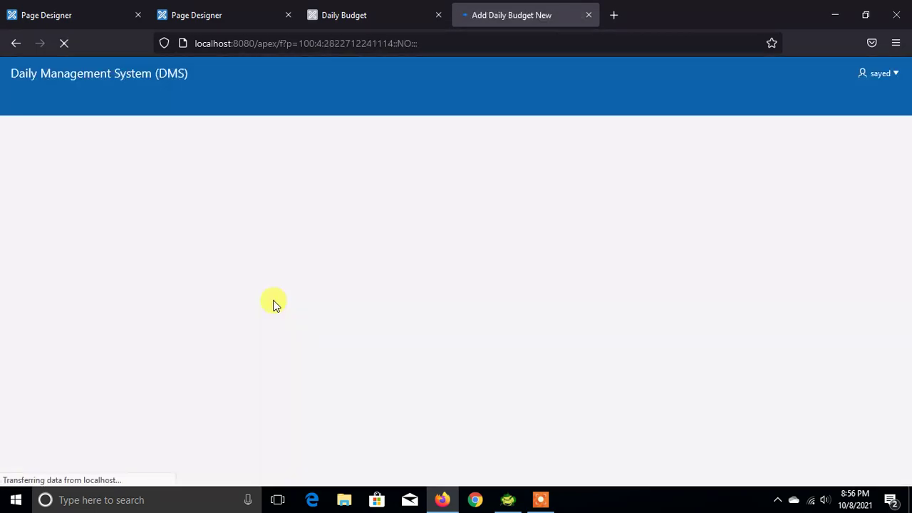
pyautogui.scroll(-1, 271, 306)
# Fill the grid row with 1, Shopping, 7500, 1, 1, 1, save, and dismiss the JavaScript error
pyautogui.click(146, 362)
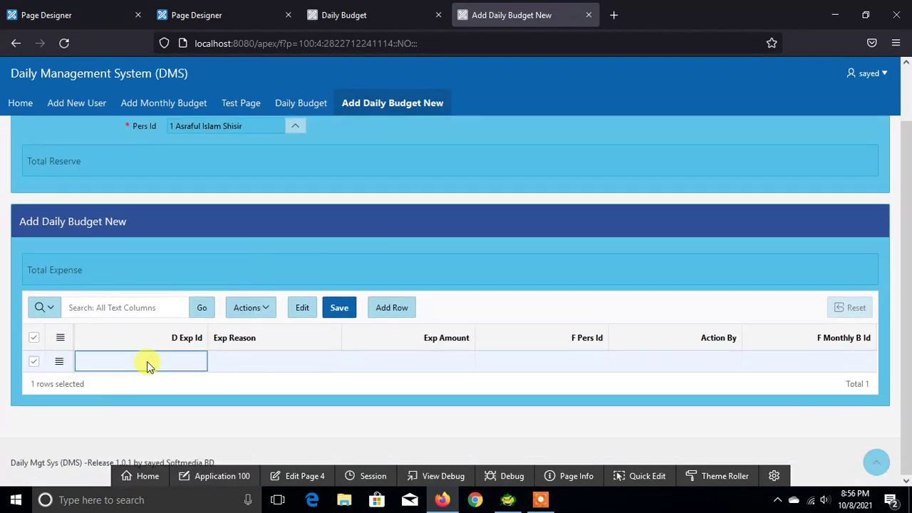
pyautogui.click(147, 362)
pyautogui.write('1')
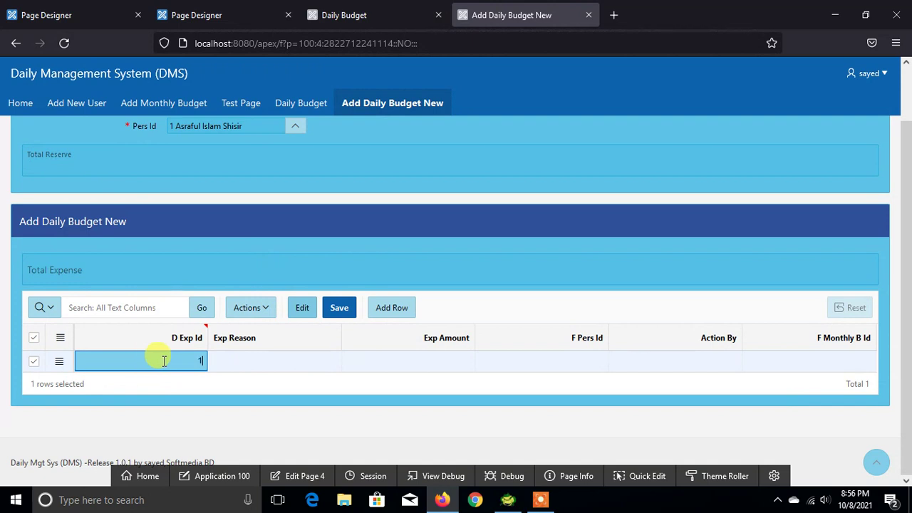
pyautogui.click(243, 359)
pyautogui.write('Shopping')
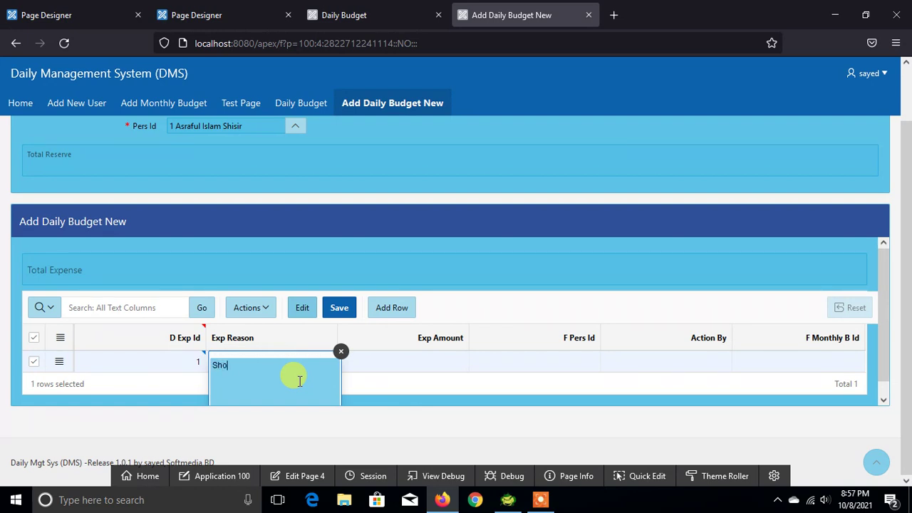
pyautogui.click(404, 361)
pyautogui.write('7500')
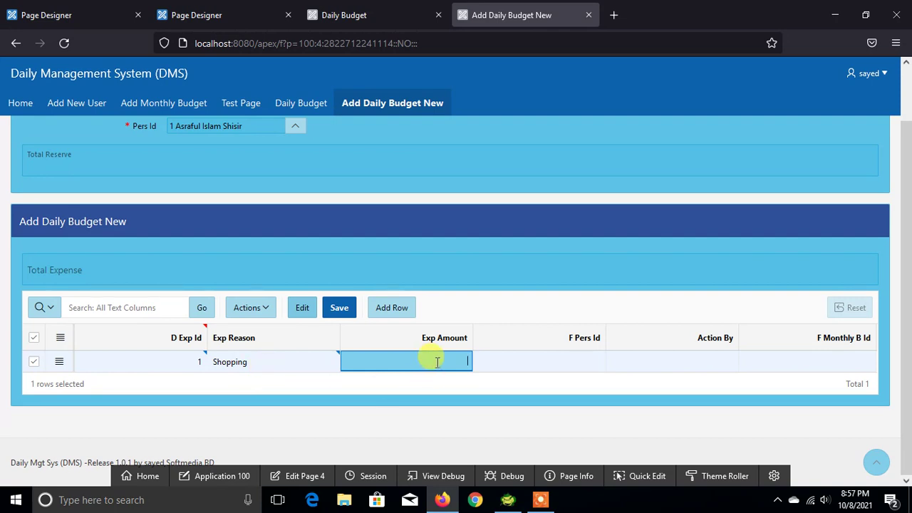
pyautogui.click(562, 363)
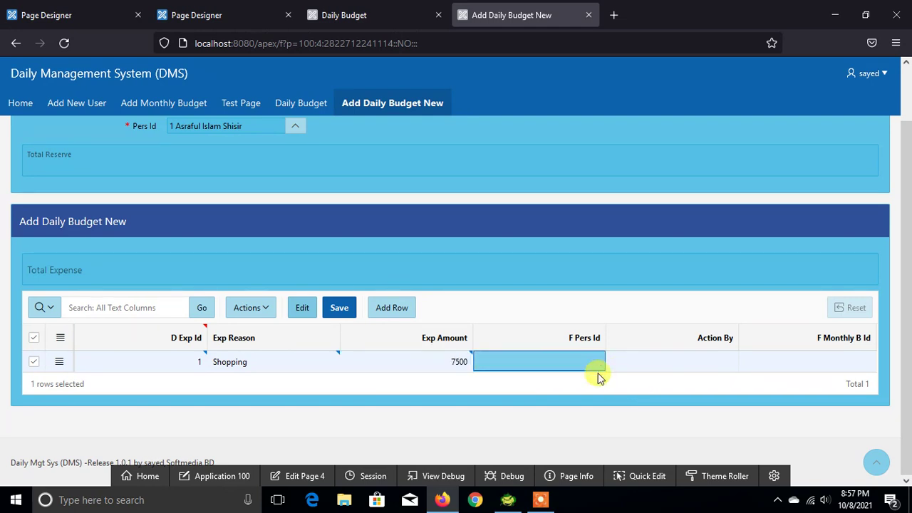
pyautogui.write('1')
pyautogui.click(675, 368)
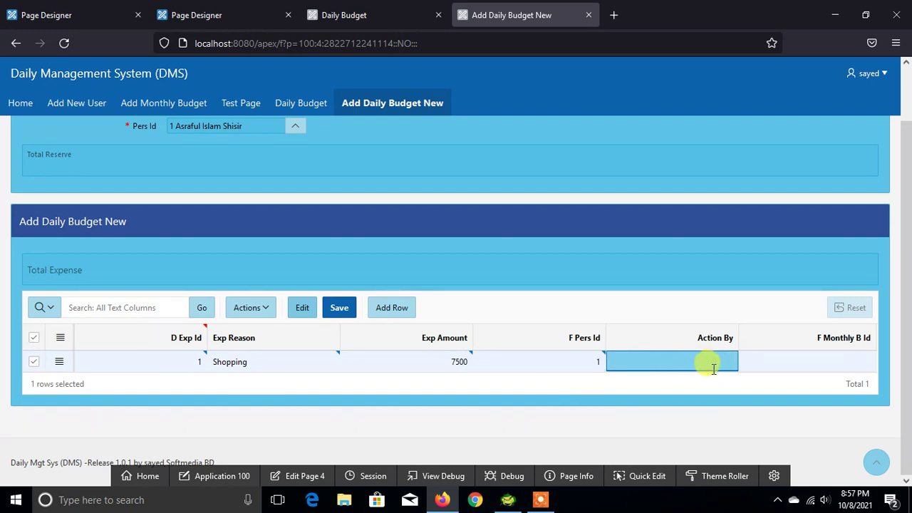
pyautogui.write('1')
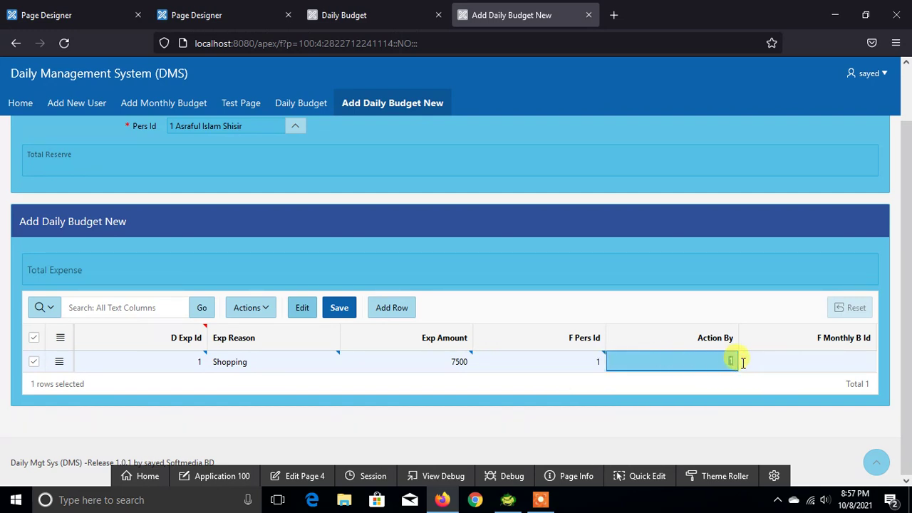
pyautogui.click(783, 369)
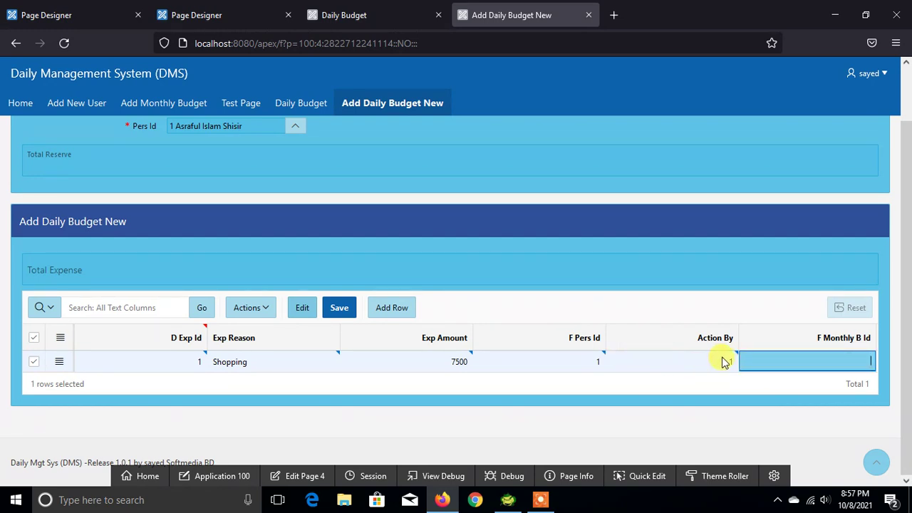
pyautogui.write('1')
pyautogui.click(340, 309)
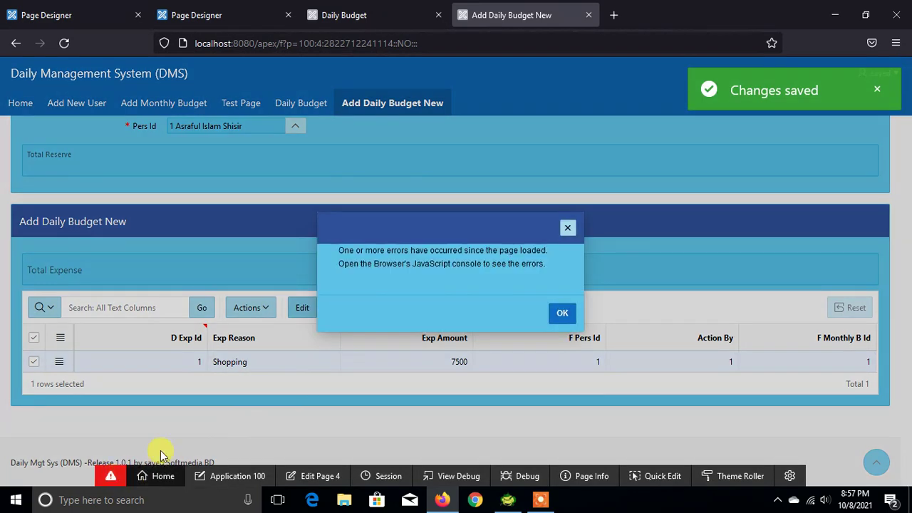
pyautogui.click(558, 312)
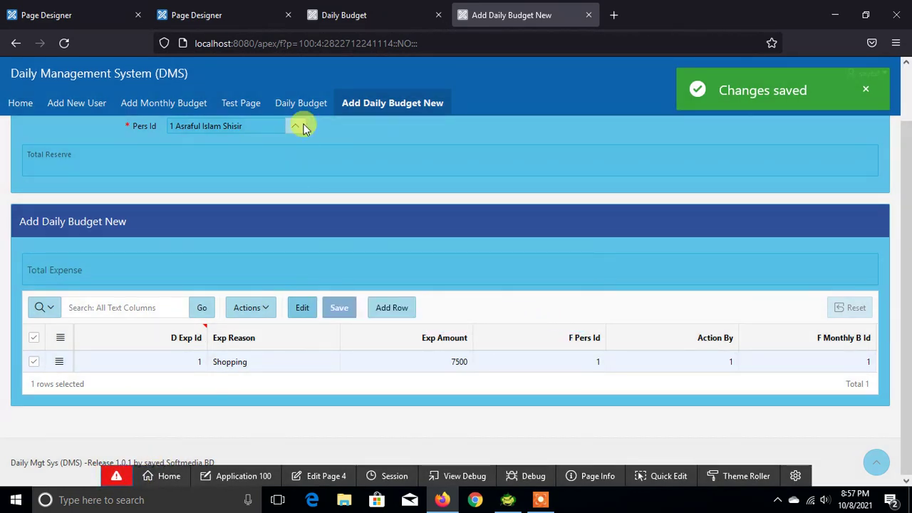
# Back in Page Designer, open the TOAL EXPENSE Execute JavaScript Code action's settings
pyautogui.click(45, 12)
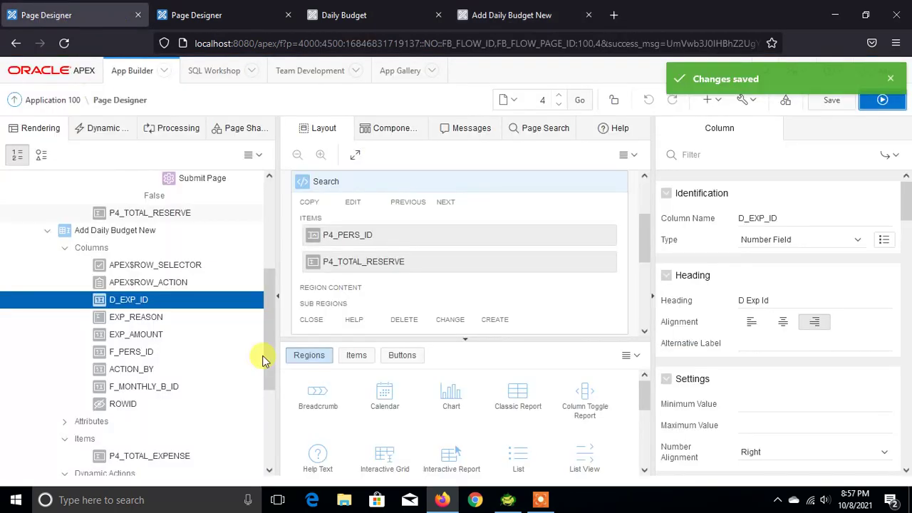
pyautogui.scroll(5, 209, 363)
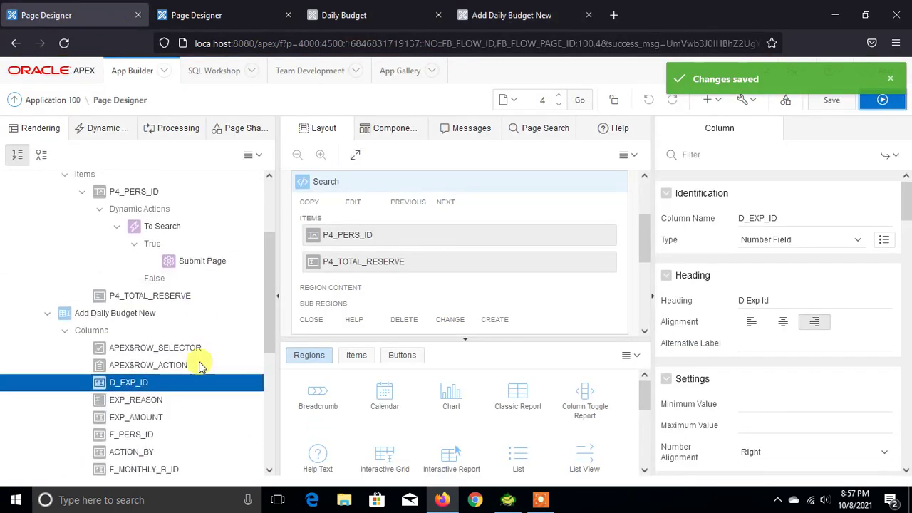
pyautogui.click(103, 128)
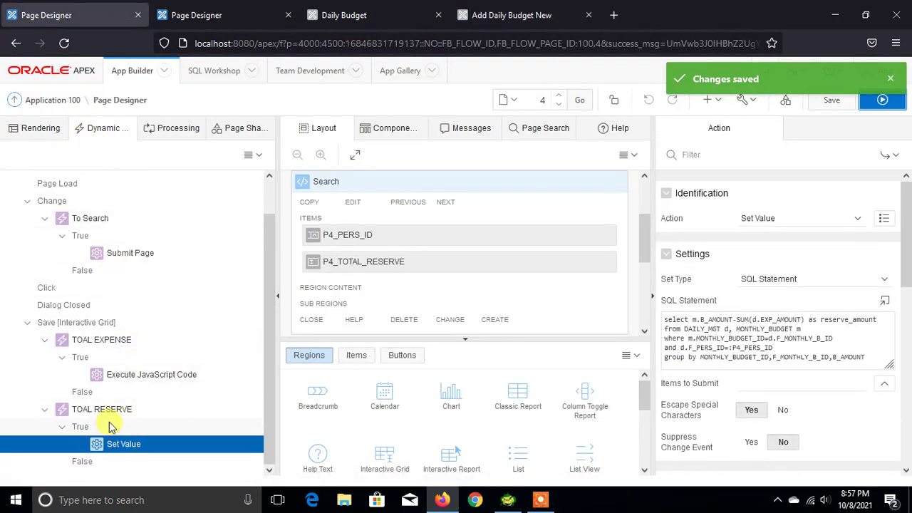
pyautogui.click(142, 374)
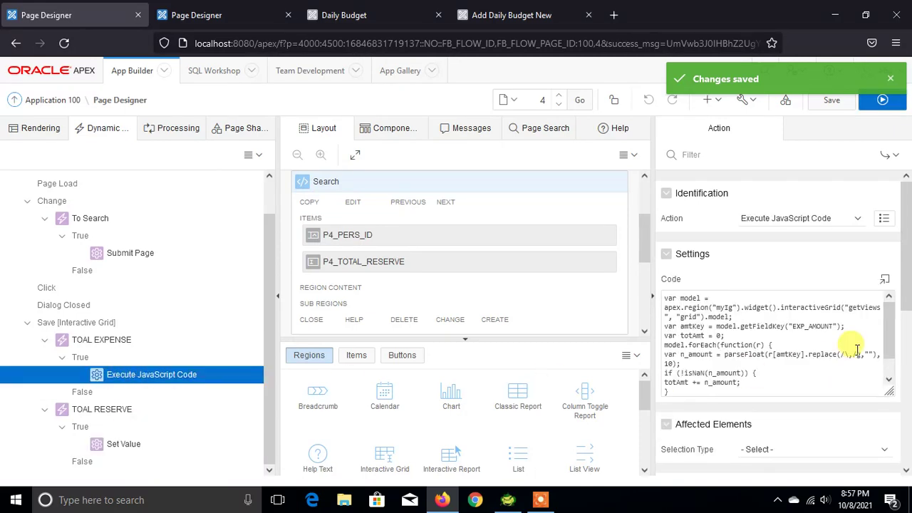
pyautogui.scroll(-1, 819, 413)
pyautogui.scroll(-1, 819, 413)
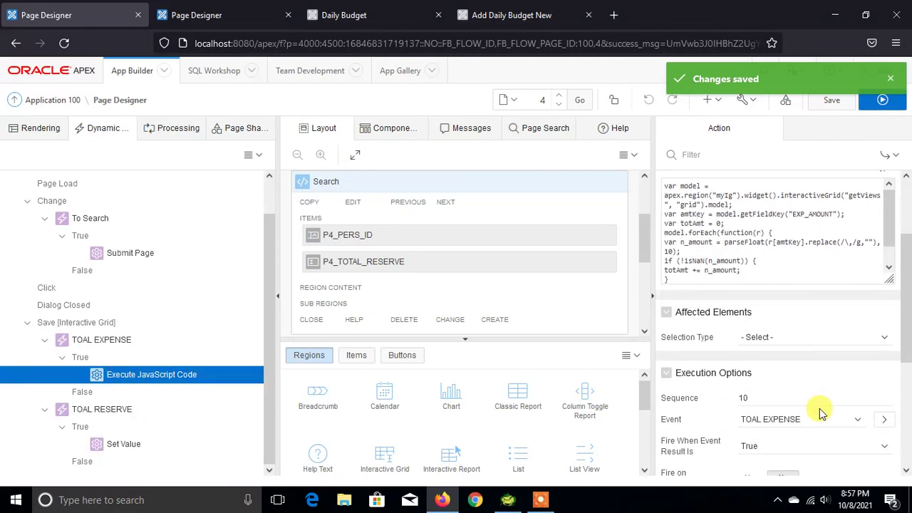
pyautogui.scroll(-1, 819, 411)
pyautogui.scroll(1, 822, 402)
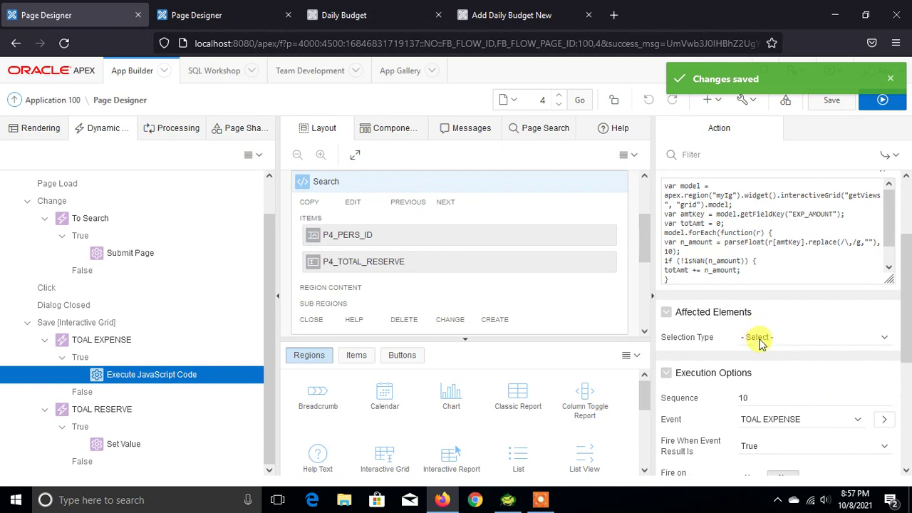
# Set its affected elements to Item(s) P4_TOTAL_EXPENSE, save, and run the page
pyautogui.click(761, 339)
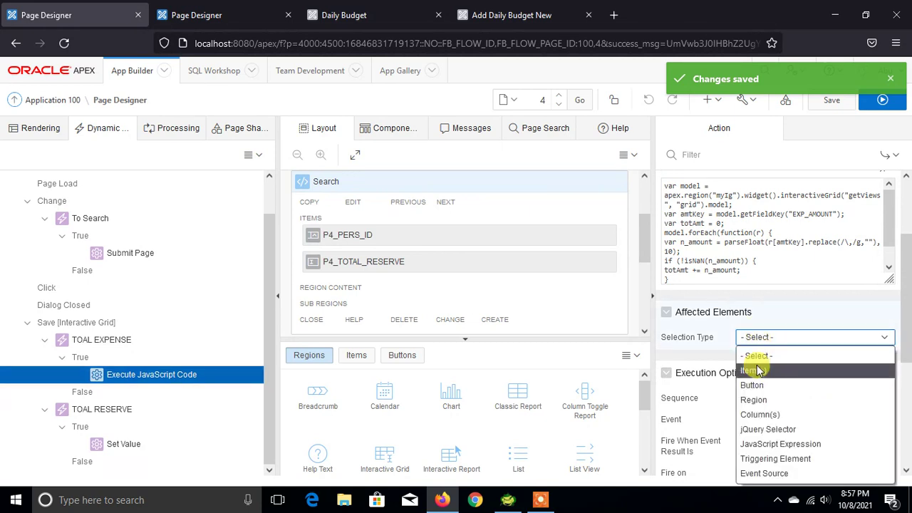
pyautogui.click(758, 372)
pyautogui.scroll(-3, 810, 354)
pyautogui.scroll(2, 815, 330)
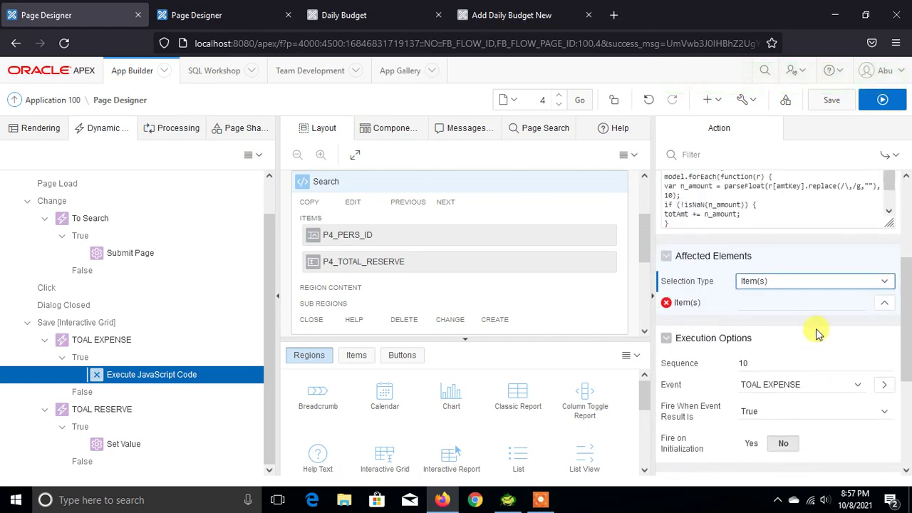
pyautogui.click(884, 305)
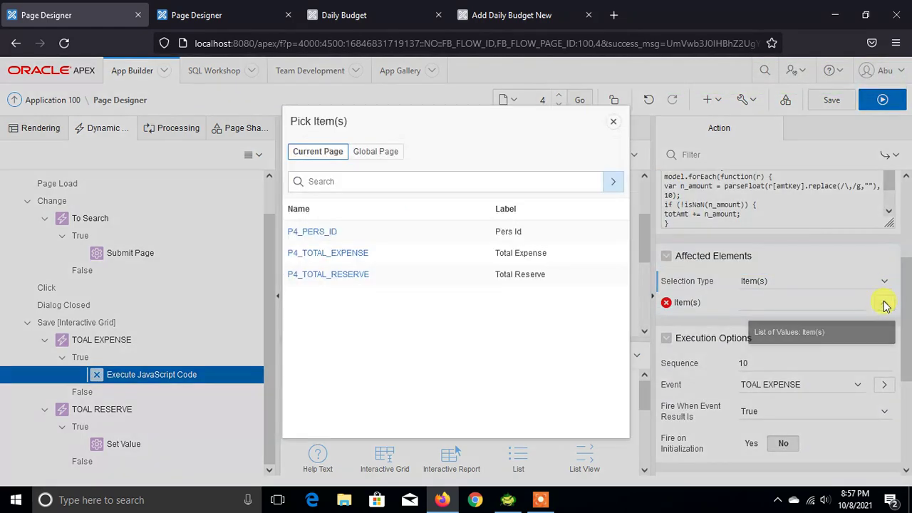
pyautogui.click(334, 256)
pyautogui.click(827, 100)
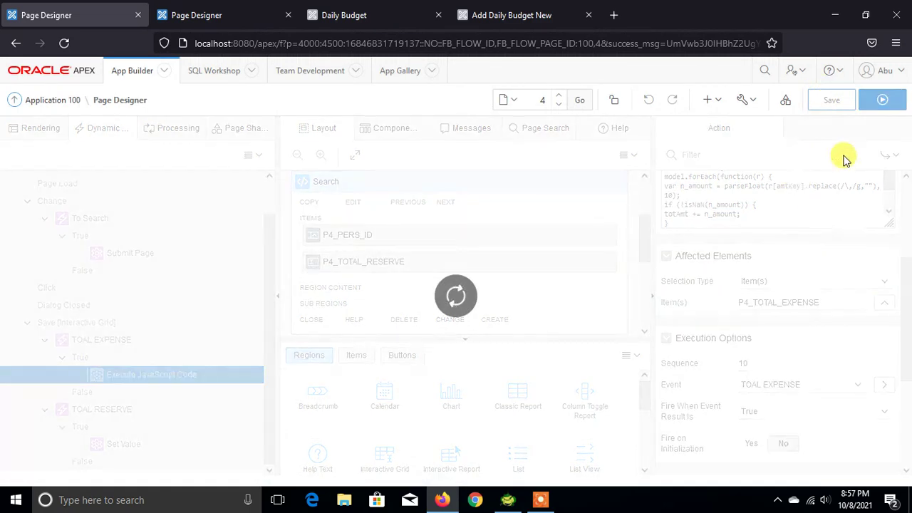
pyautogui.click(879, 99)
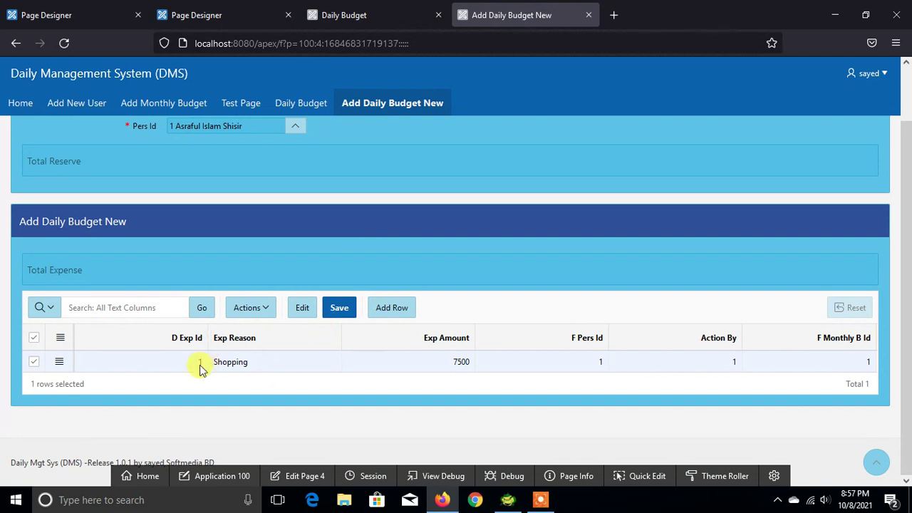
# Delete the Shopping expense row, save, dismiss the error details, and return to page 4's designer
pyautogui.click(59, 361)
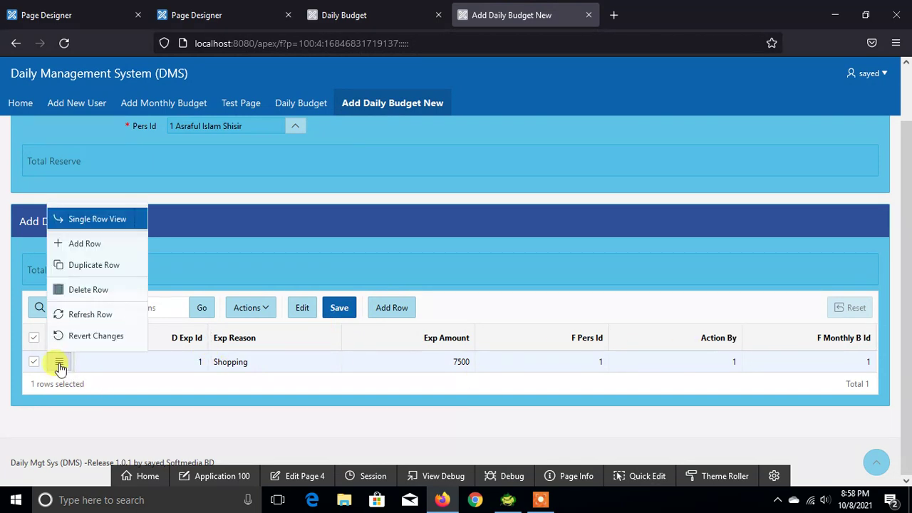
pyautogui.click(86, 290)
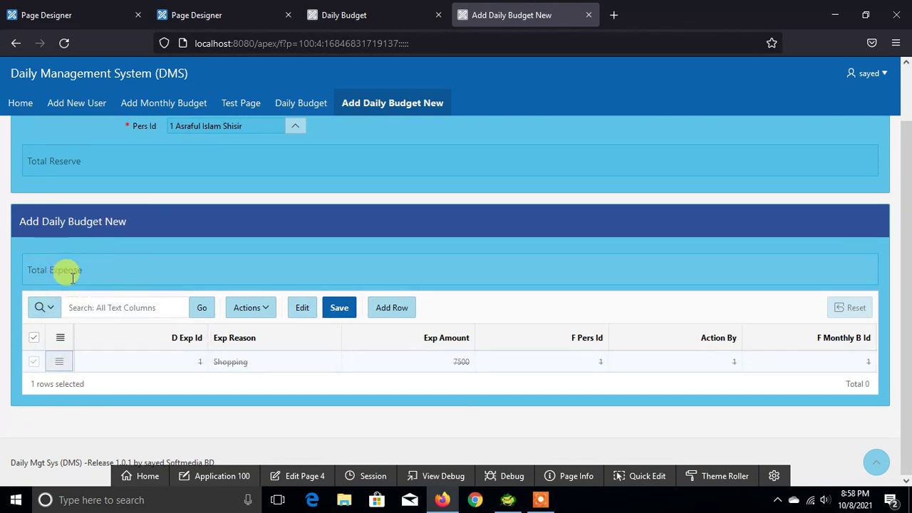
pyautogui.click(338, 307)
pyautogui.click(110, 477)
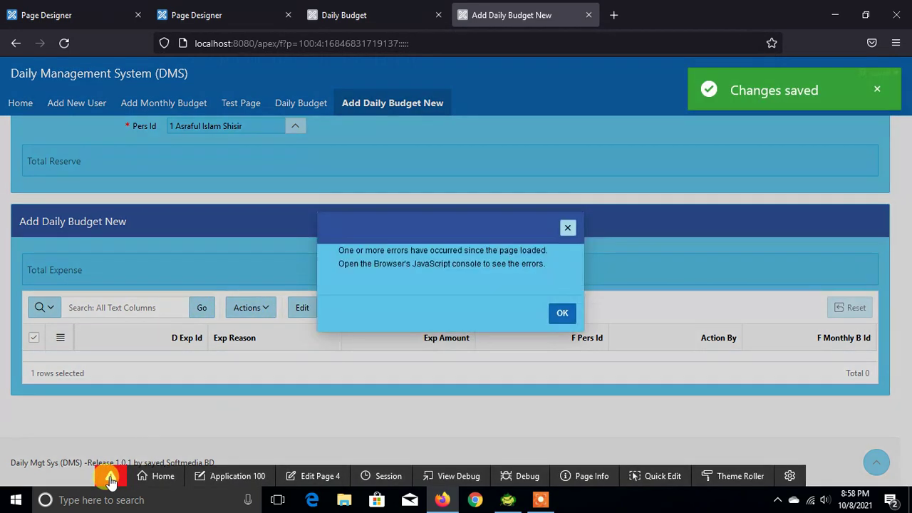
pyautogui.click(560, 313)
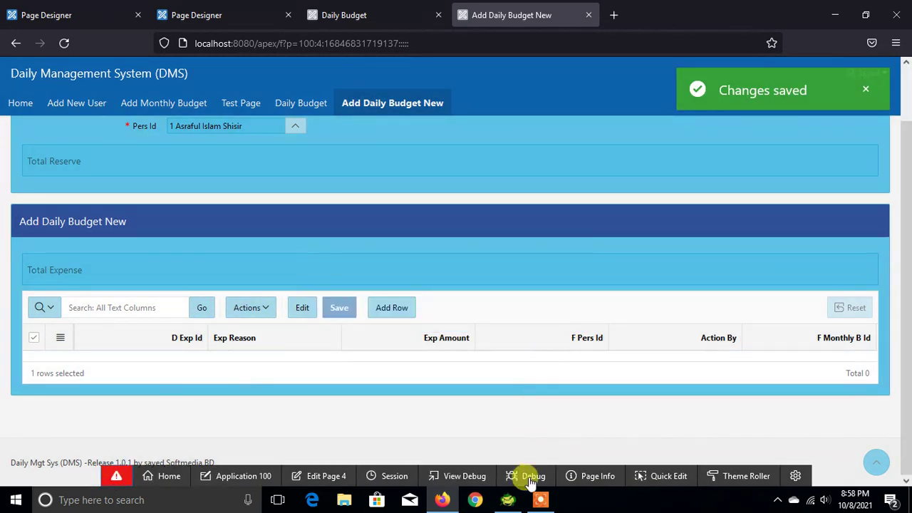
pyautogui.click(541, 499)
pyautogui.click(473, 480)
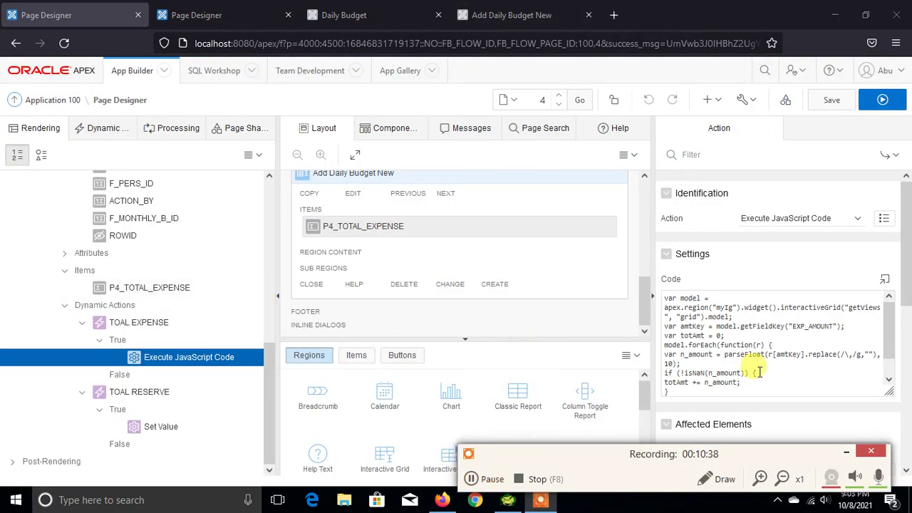
# Check the JavaScript code in the larger editor to find the expected region id myIg
pyautogui.click(884, 280)
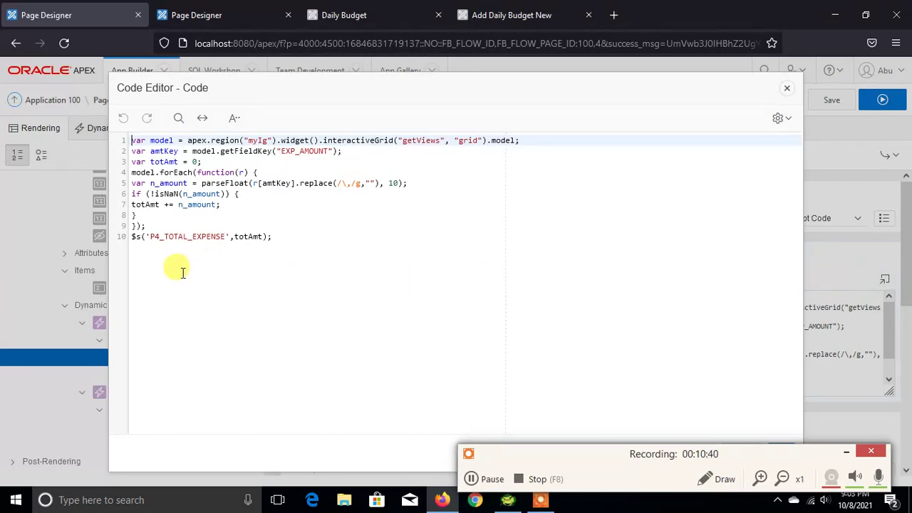
pyautogui.moveTo(347, 245); pyautogui.dragTo(20, 96)
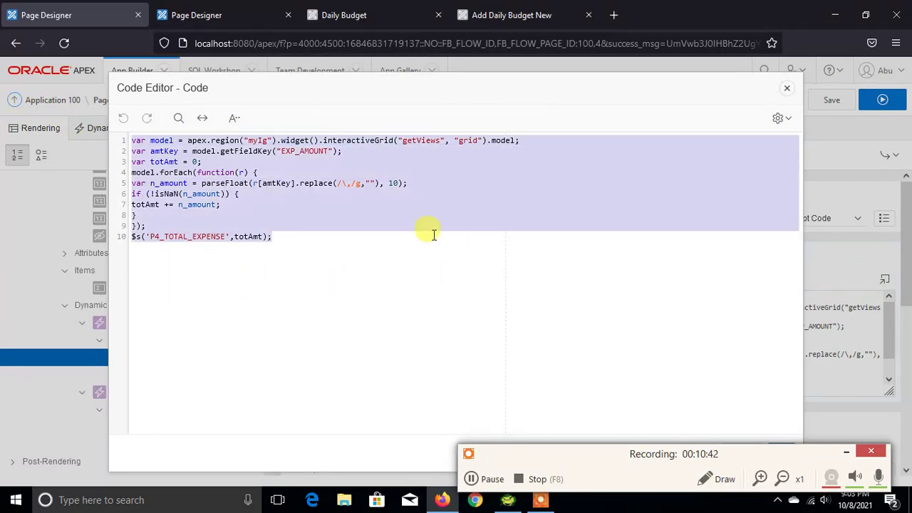
pyautogui.click(302, 236)
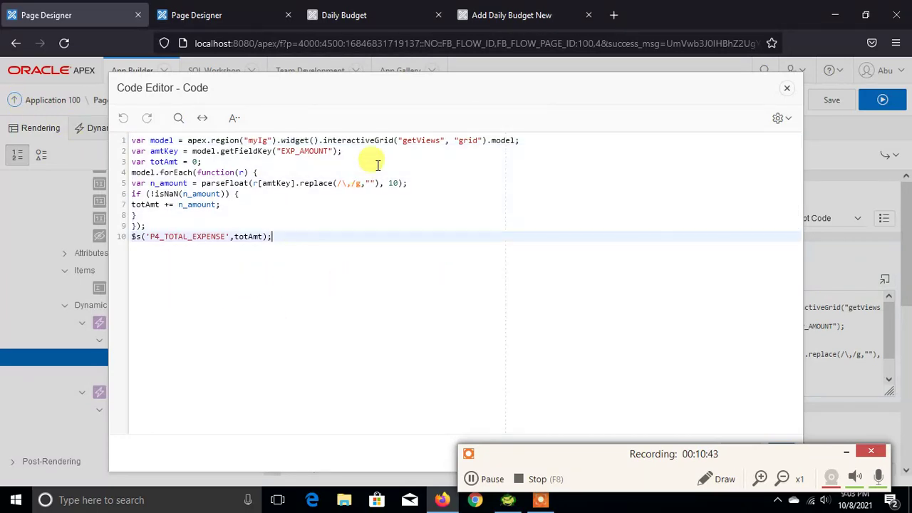
pyautogui.doubleClick(256, 141)
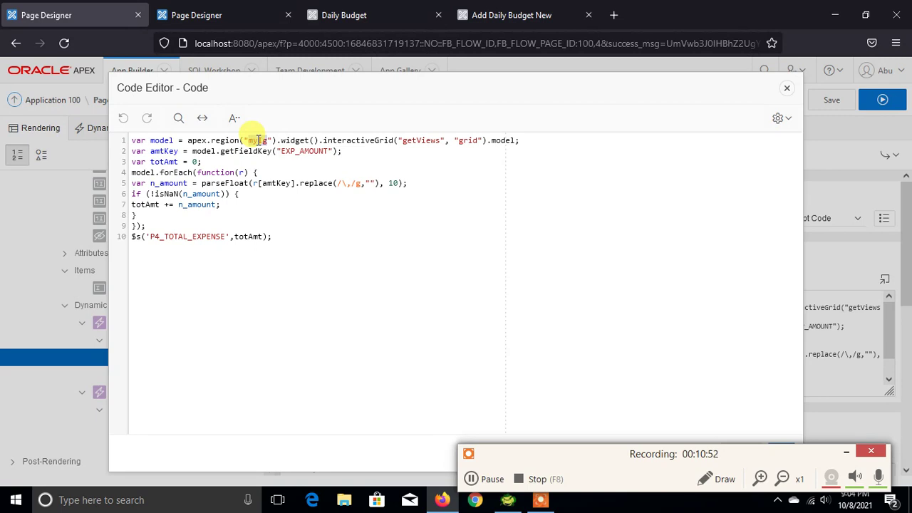
pyautogui.click(787, 87)
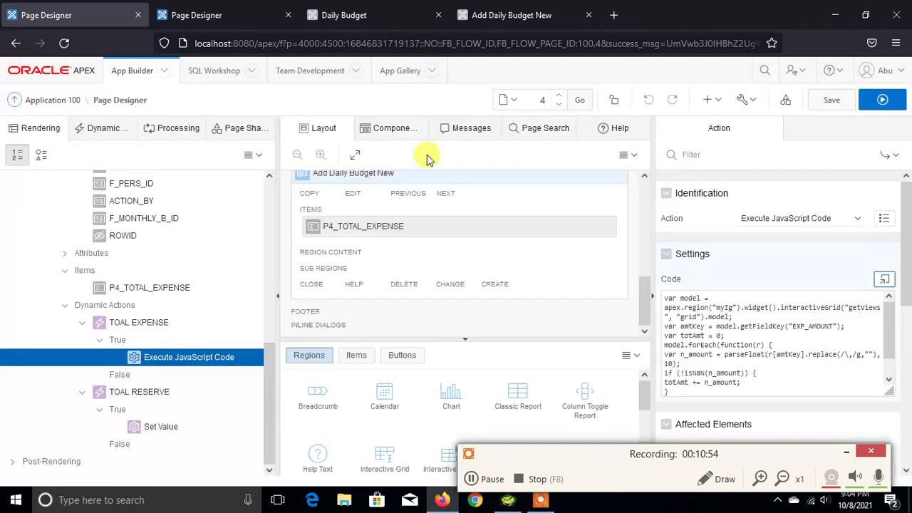
# Set the Add Daily Budget New region's Static ID to myIg and save the page
pyautogui.scroll(3, 163, 313)
pyautogui.scroll(3, 107, 303)
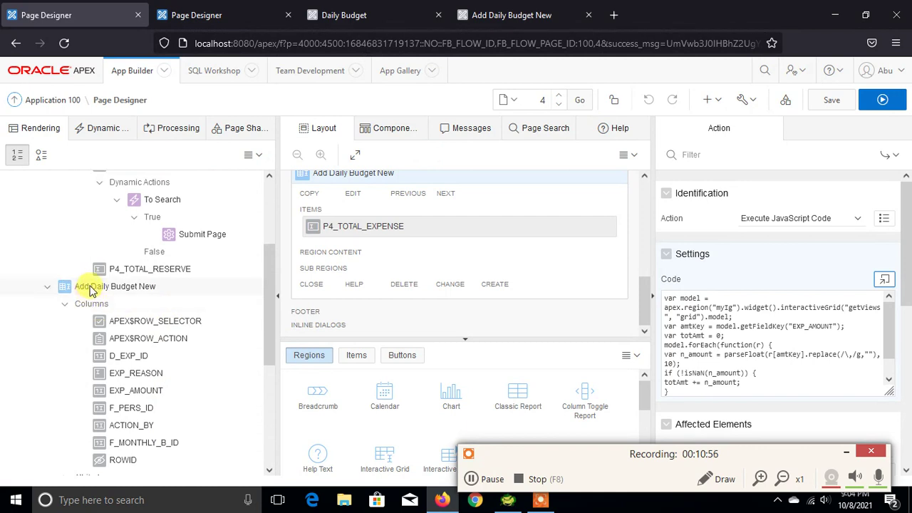
pyautogui.click(91, 288)
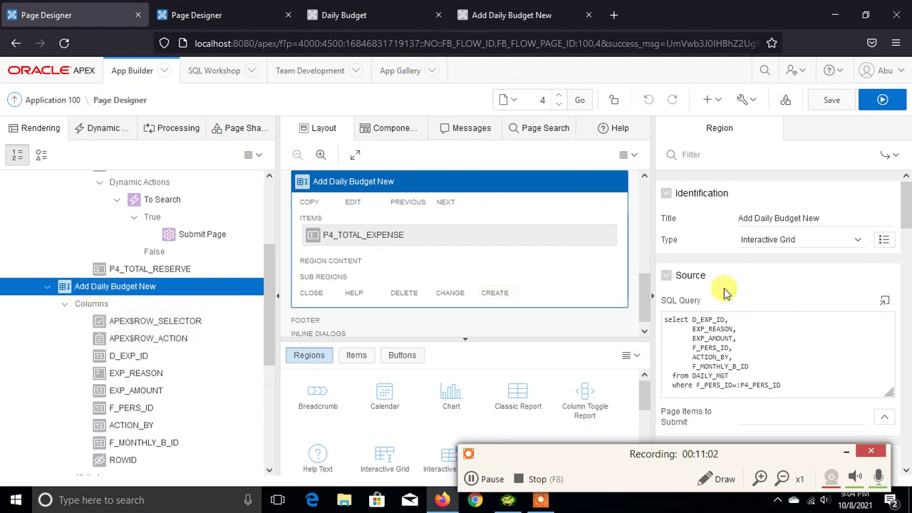
pyautogui.scroll(-2, 884, 306)
pyautogui.scroll(-2, 891, 317)
pyautogui.scroll(-2, 905, 317)
pyautogui.scroll(-4, 898, 336)
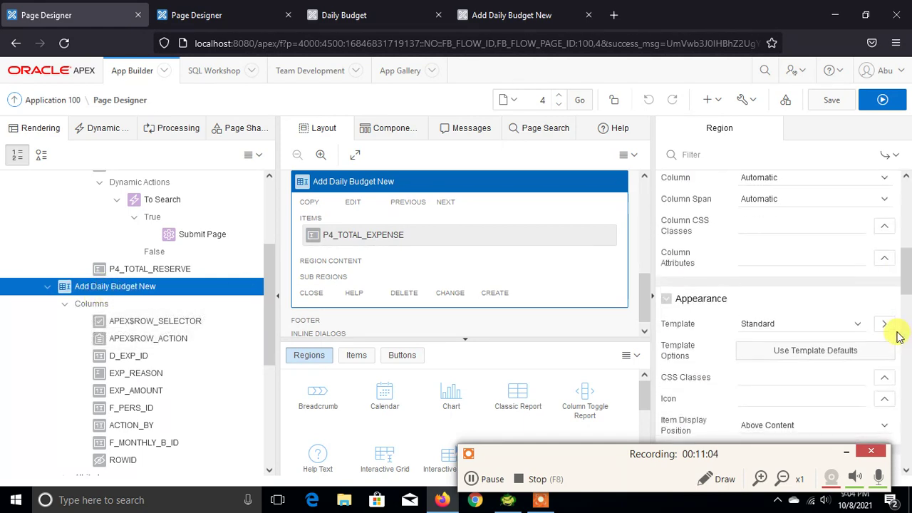
pyautogui.scroll(-2, 890, 328)
pyautogui.scroll(-3, 895, 335)
pyautogui.scroll(-3, 890, 326)
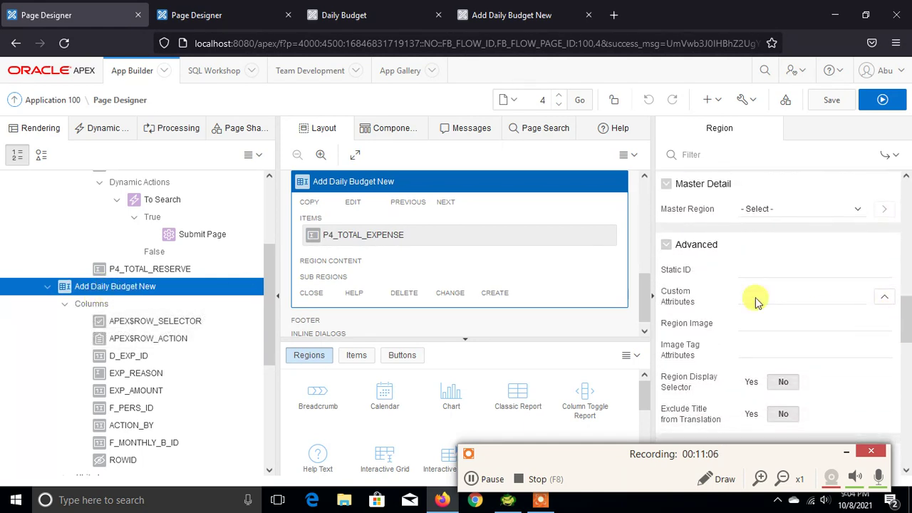
pyautogui.click(762, 272)
pyautogui.write('mylg')
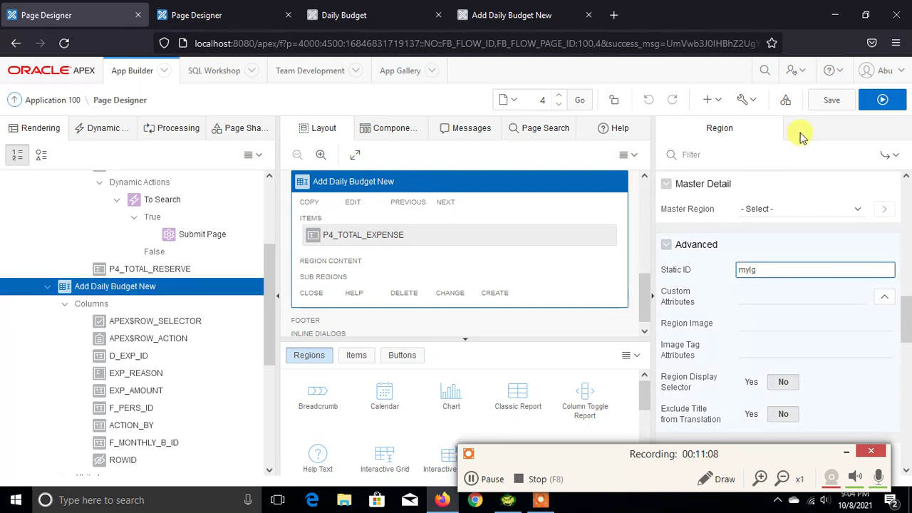
pyautogui.click(827, 101)
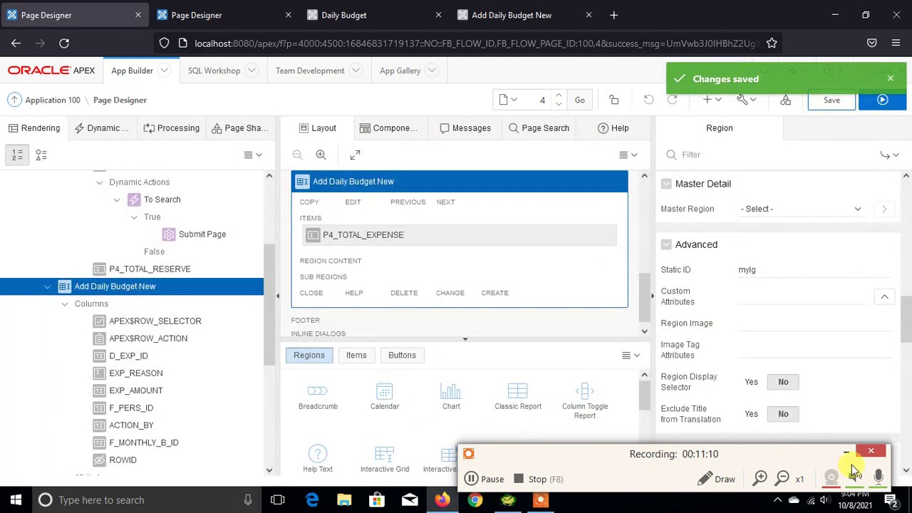
# Run the page, confirm leaving, and open the grid's row actions
pyautogui.click(881, 107)
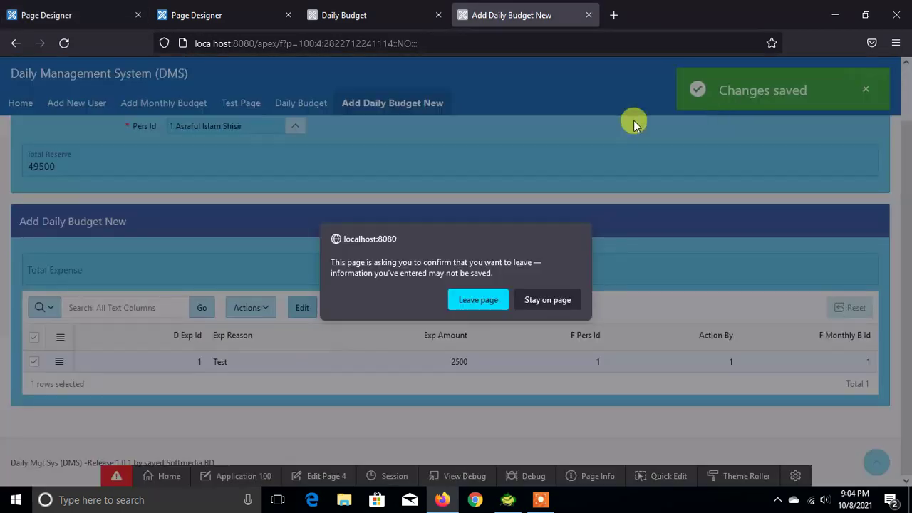
pyautogui.click(488, 299)
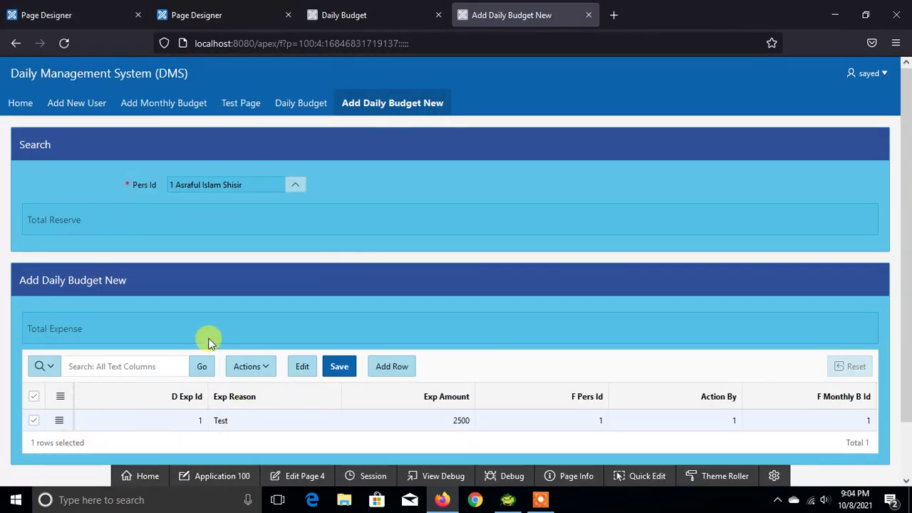
pyautogui.click(60, 396)
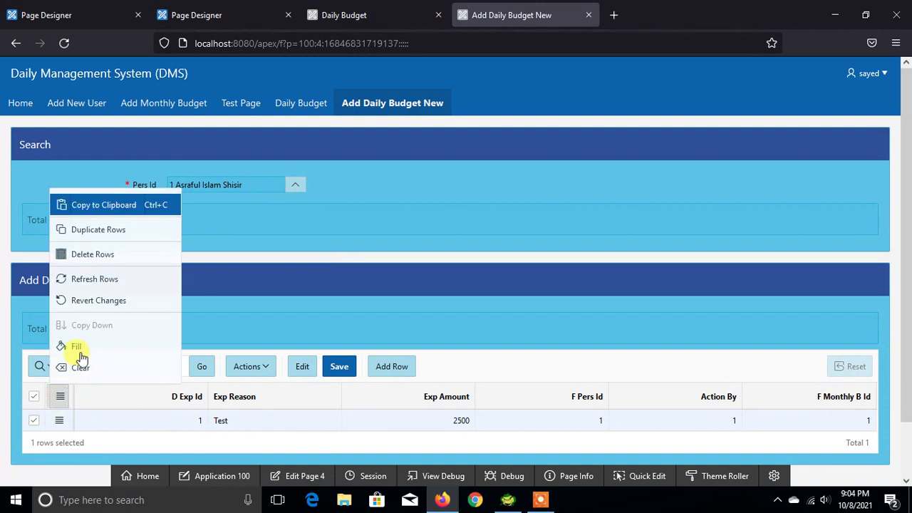
# Delete the Test expense row and save the deletion
pyautogui.click(85, 254)
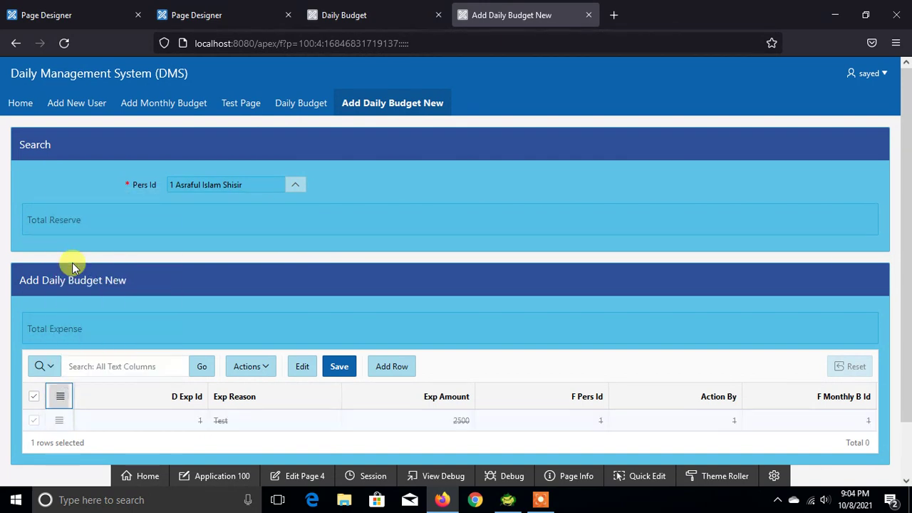
pyautogui.click(340, 366)
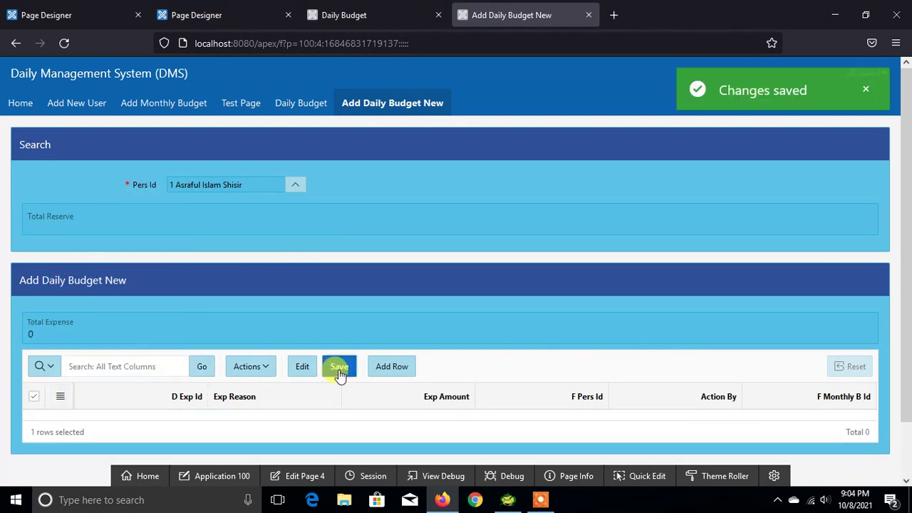
pyautogui.click(867, 90)
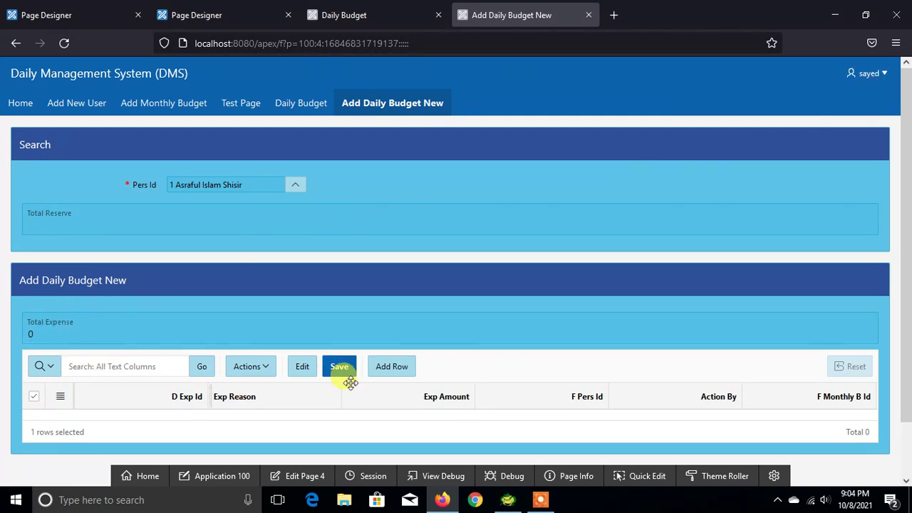
# Add a row with 1, Fruits, 1250, 1, 1, 1 and save it
pyautogui.click(377, 369)
pyautogui.click(169, 426)
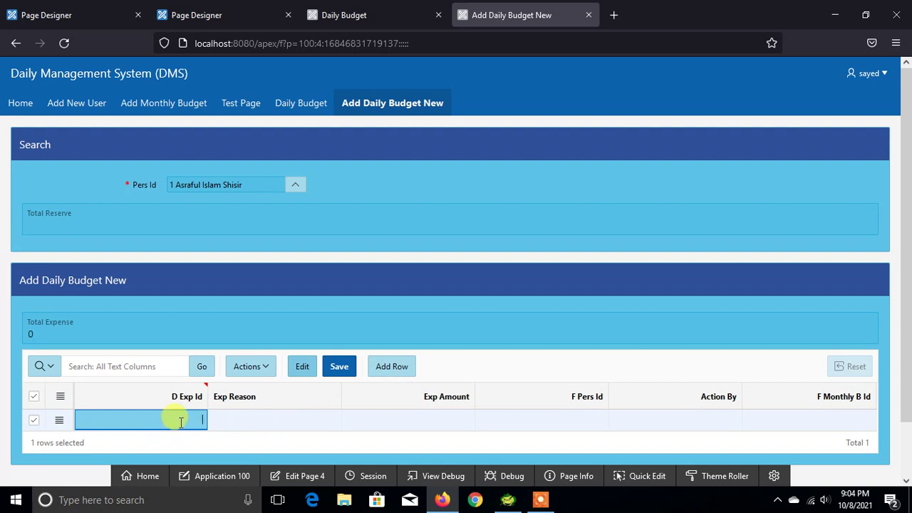
pyautogui.write('1')
pyautogui.click(190, 415)
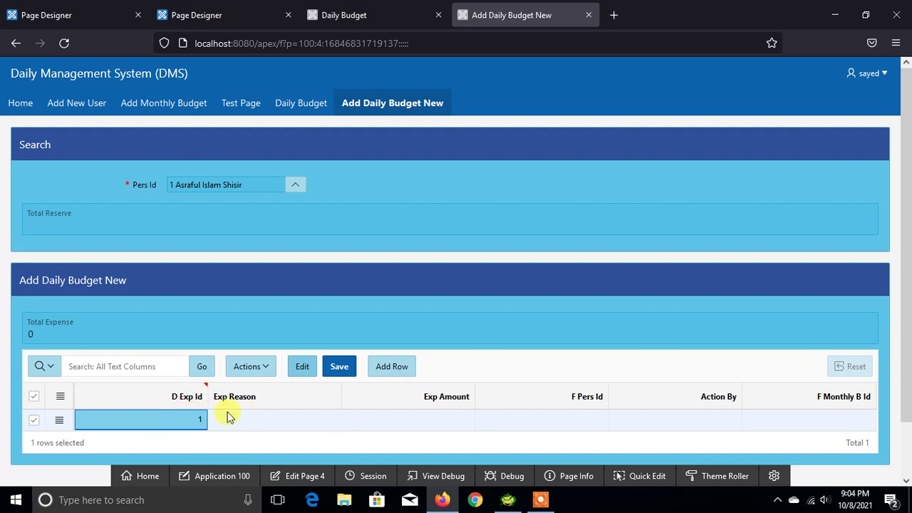
pyautogui.click(238, 426)
pyautogui.write('Fruits')
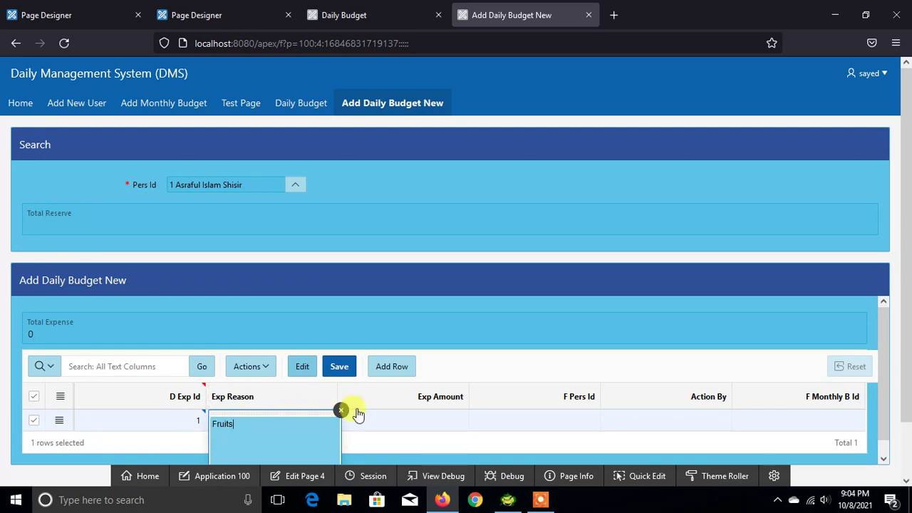
pyautogui.click(417, 414)
pyautogui.write('1250')
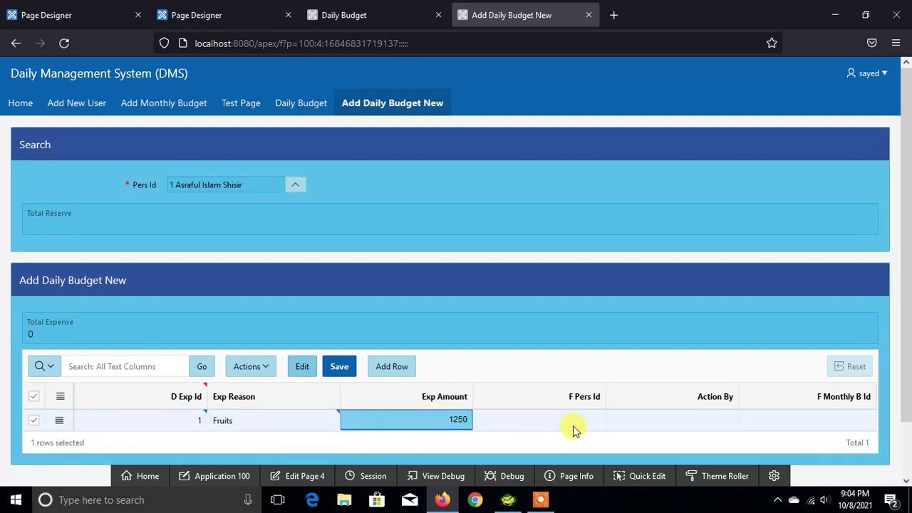
pyautogui.click(572, 426)
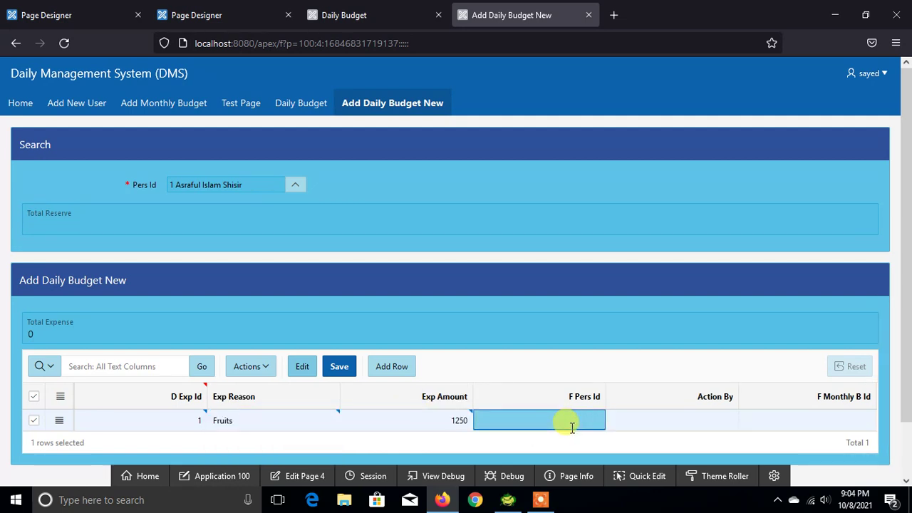
pyautogui.write('1')
pyautogui.click(691, 421)
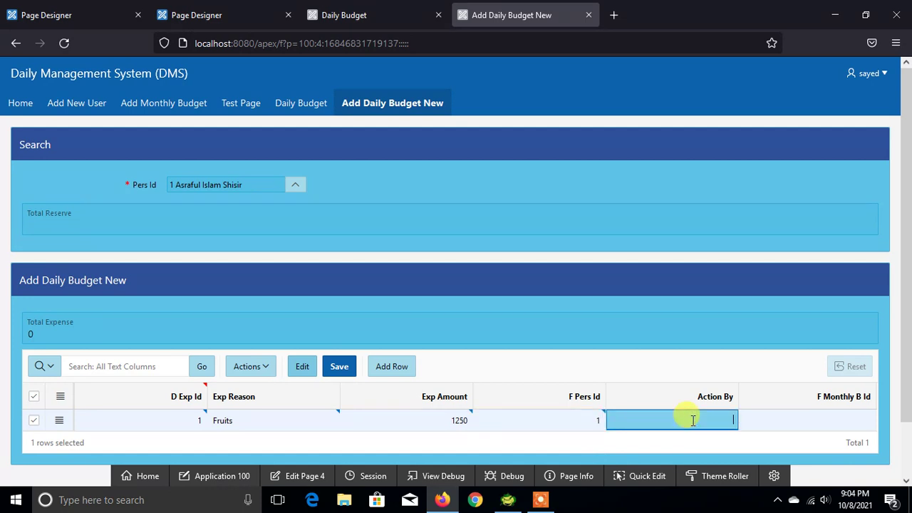
pyautogui.write('1')
pyautogui.click(807, 421)
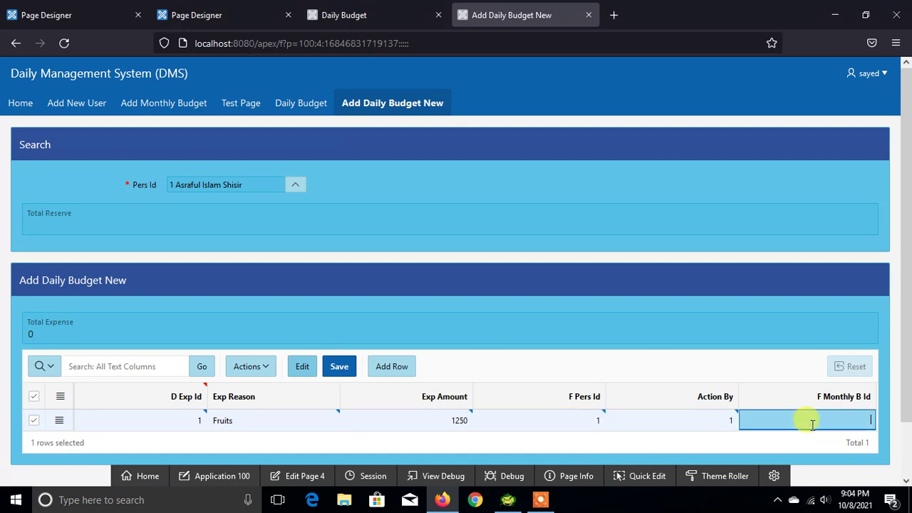
pyautogui.write('1')
pyautogui.scroll(-1, 336, 432)
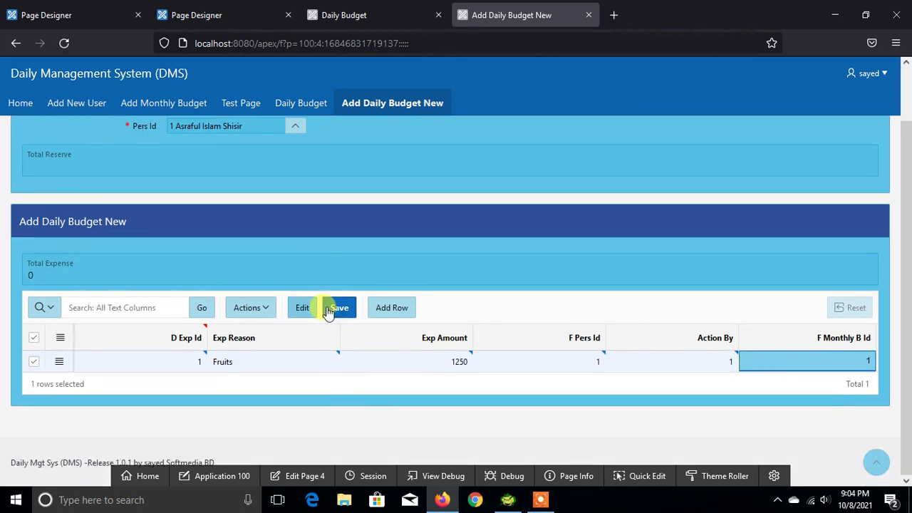
pyautogui.click(335, 307)
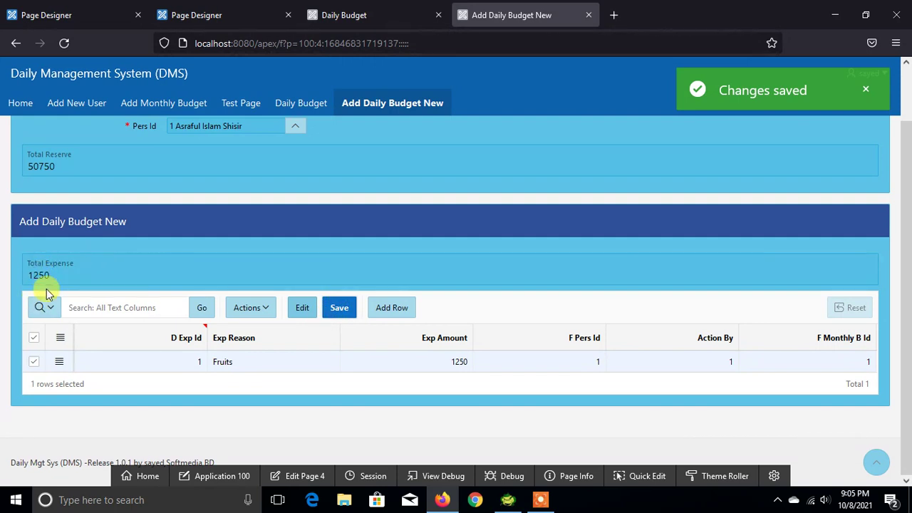
# Add row 2 with Shopping, 5500, 1, 1, 2 and save it
pyautogui.scroll(1, 57, 263)
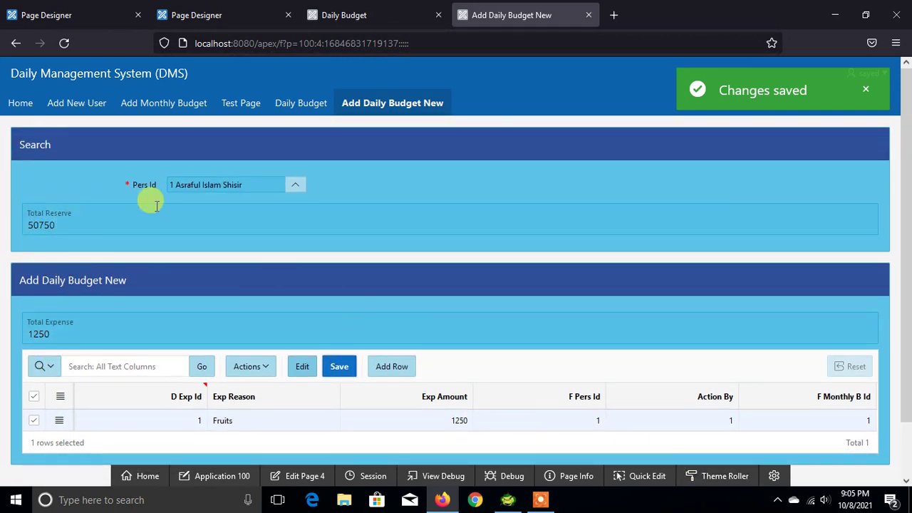
pyautogui.moveTo(69, 225); pyautogui.dragTo(10, 228)
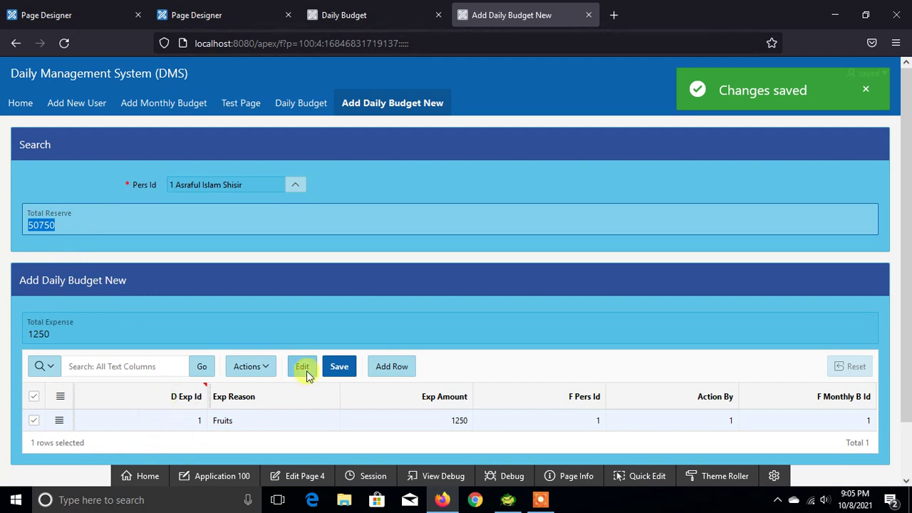
pyautogui.click(390, 366)
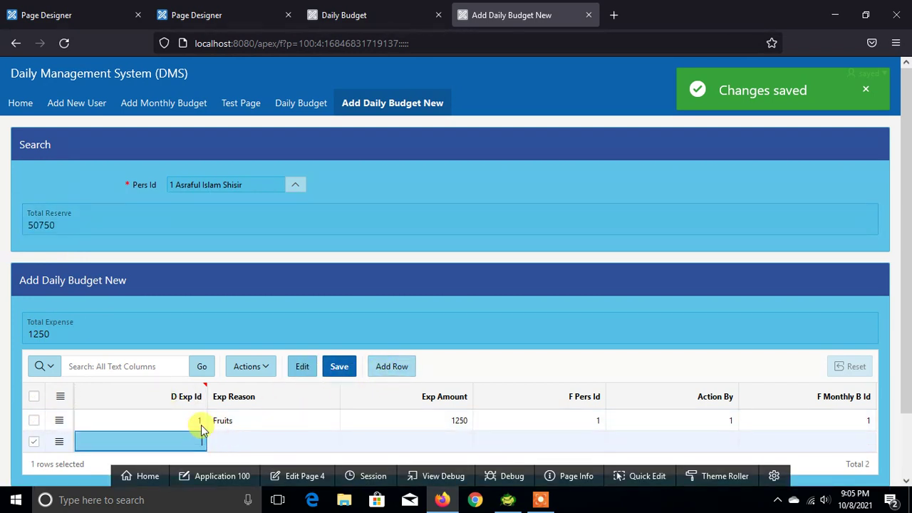
pyautogui.write('2')
pyautogui.click(252, 442)
pyautogui.write('Shopping')
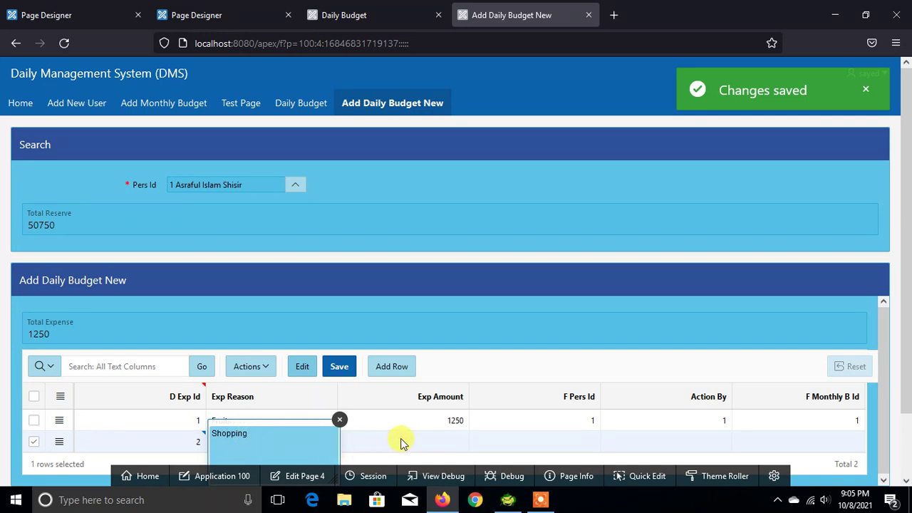
pyautogui.click(391, 440)
pyautogui.write('5500')
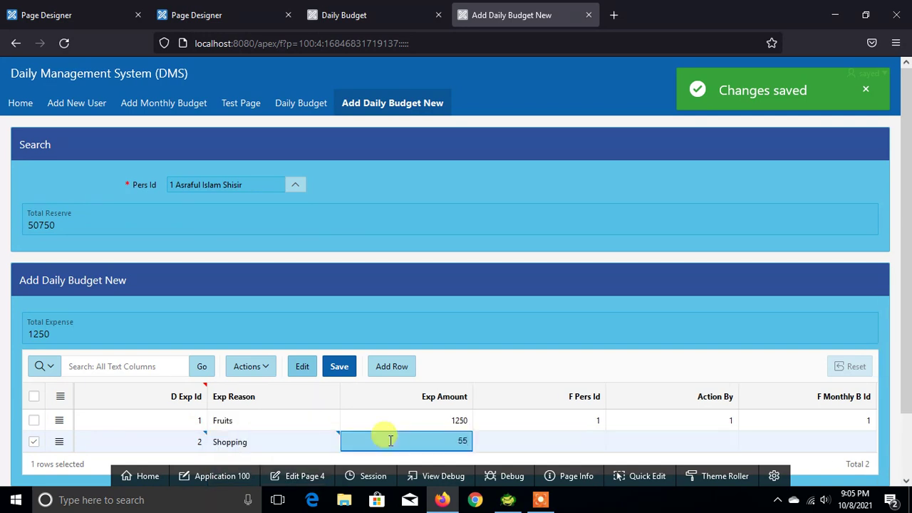
pyautogui.click(566, 443)
pyautogui.click(727, 436)
pyautogui.write('1')
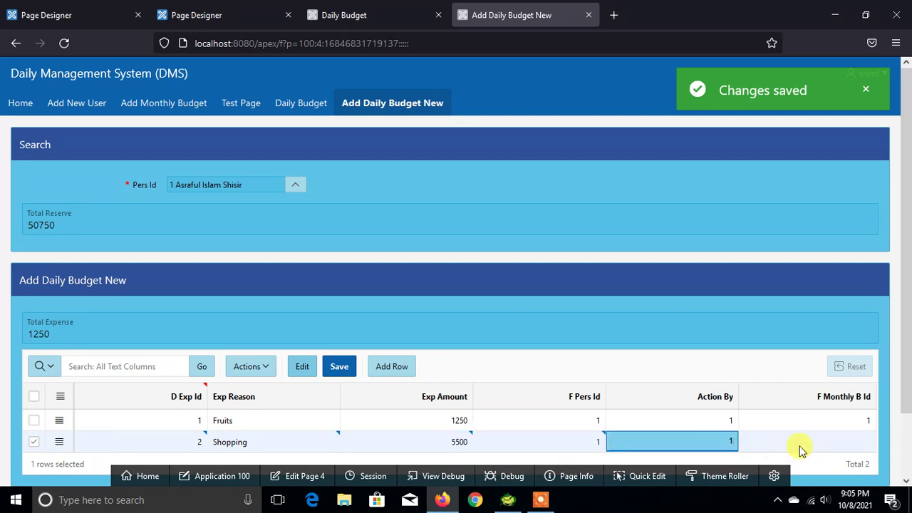
pyautogui.click(803, 443)
pyautogui.write('2')
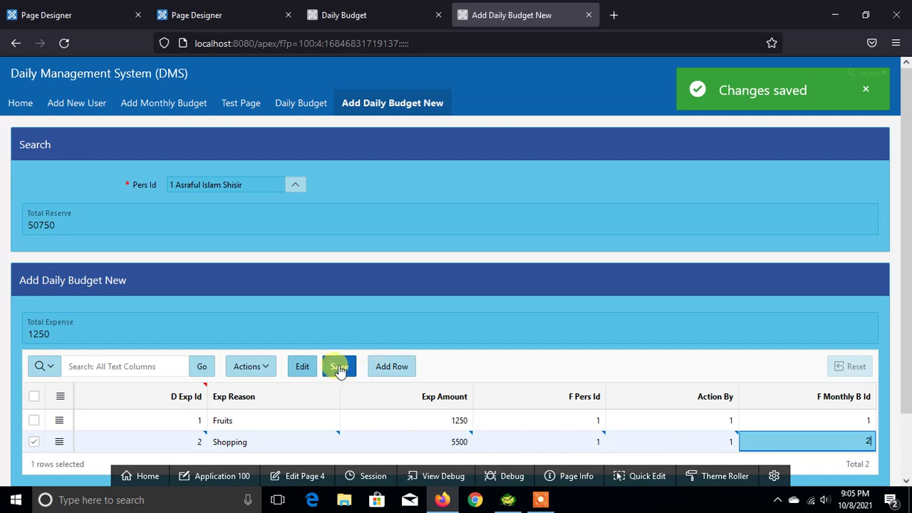
pyautogui.click(335, 367)
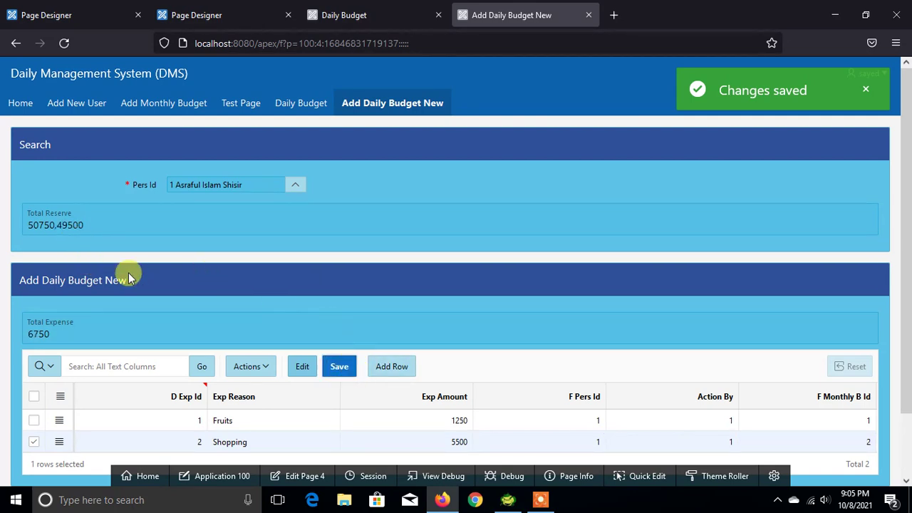
# Scroll the page to check the updated Total Expense 6750 and Total Reserve values
pyautogui.scroll(-2, 179, 285)
pyautogui.scroll(2, 204, 321)
pyautogui.scroll(-1, 205, 334)
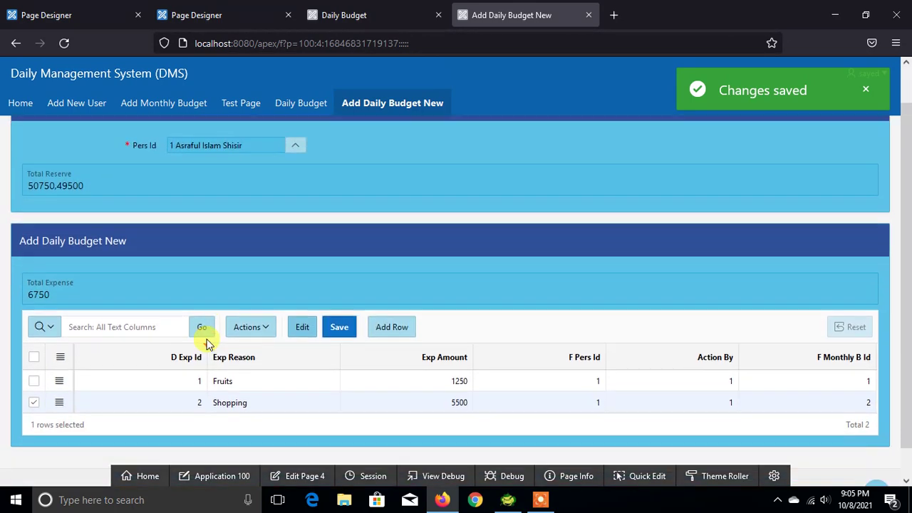
pyautogui.scroll(-1, 205, 342)
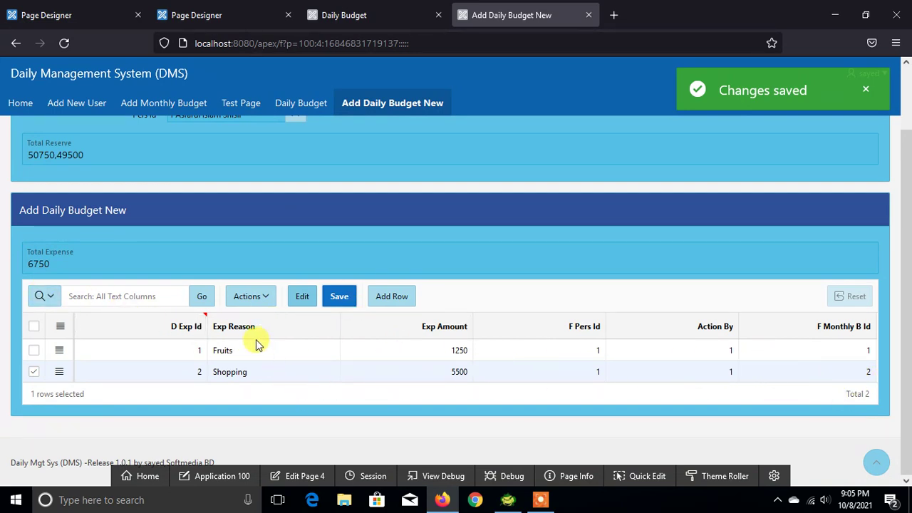
pyautogui.scroll(2, 108, 237)
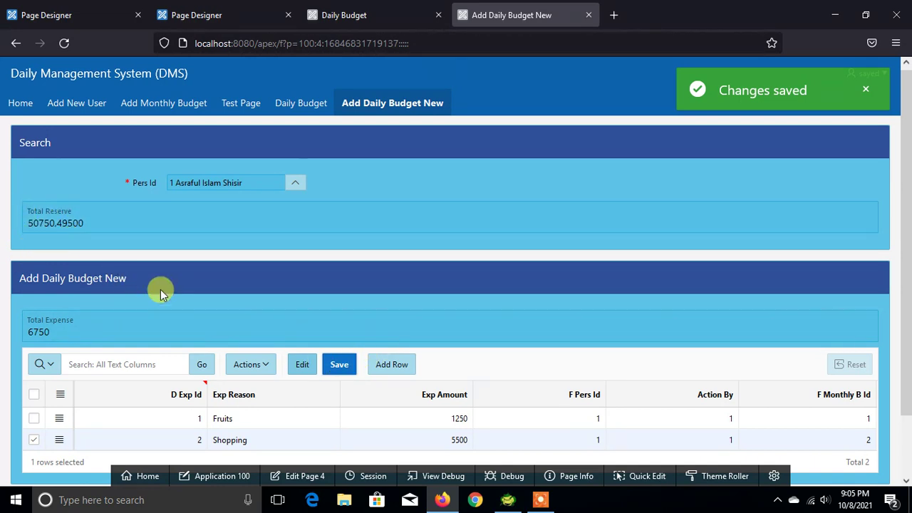
pyautogui.scroll(-2, 160, 290)
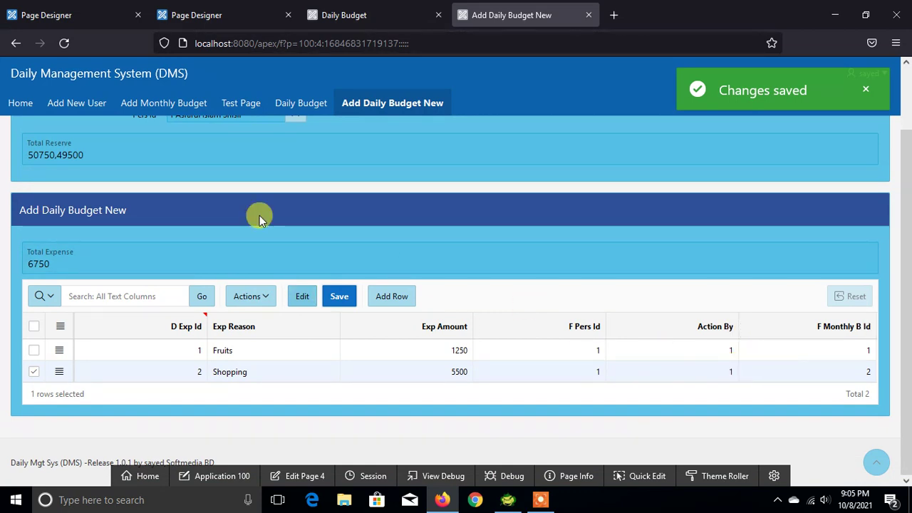
# Add row 3 with Travelling, 2500, 1, 1, 3 and save it
pyautogui.click(385, 299)
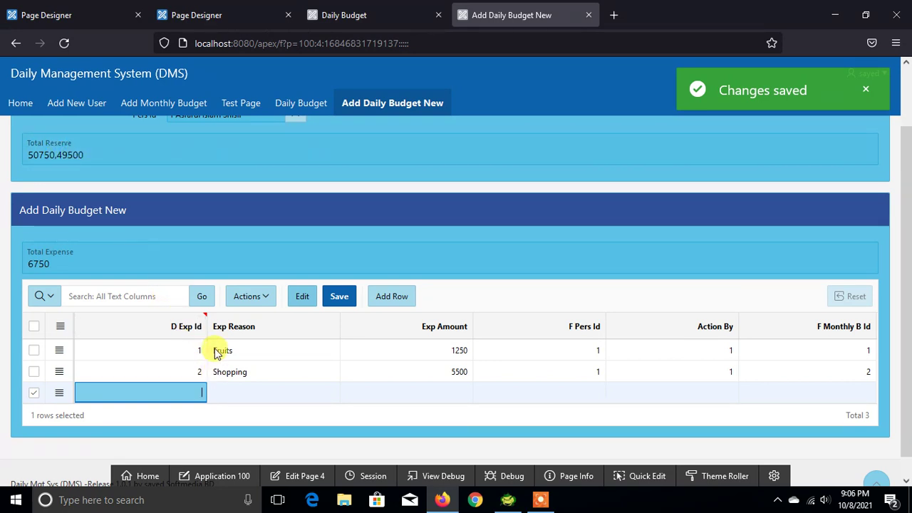
pyautogui.write('3')
pyautogui.click(243, 397)
pyautogui.write('Trave')
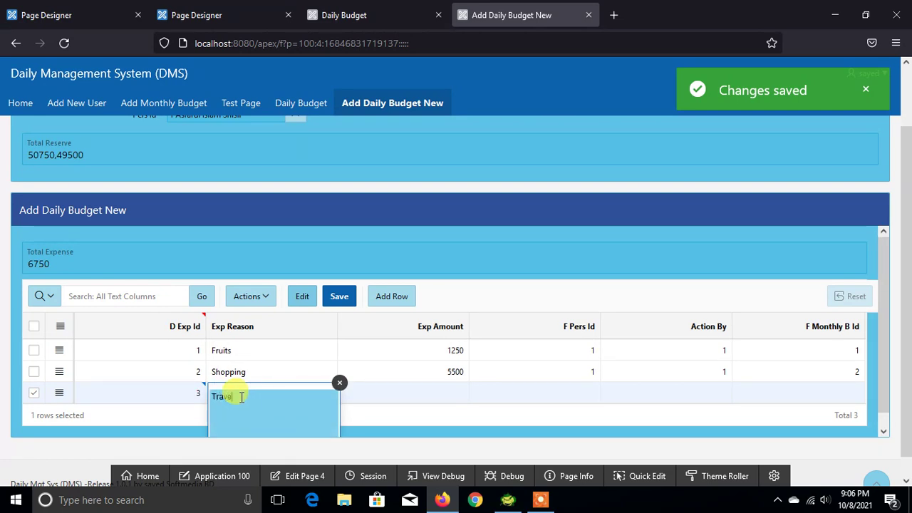
pyautogui.write('ling')
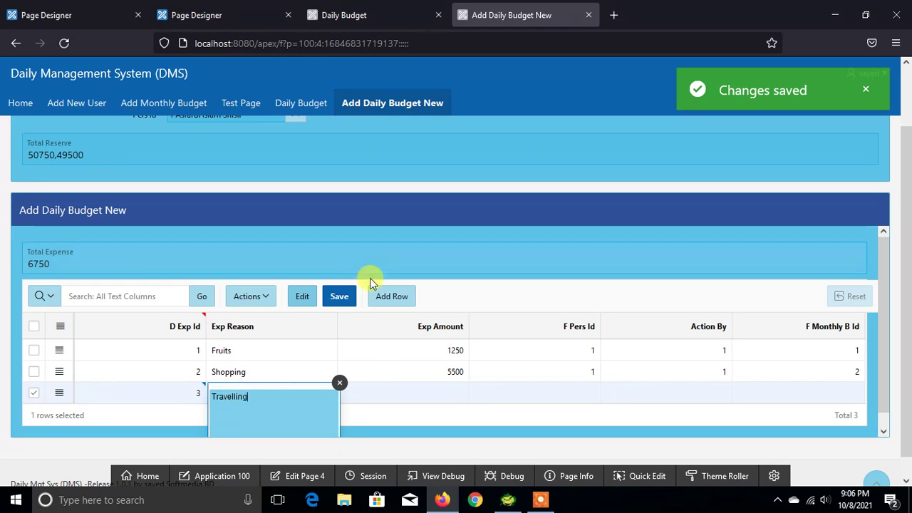
pyautogui.click(428, 397)
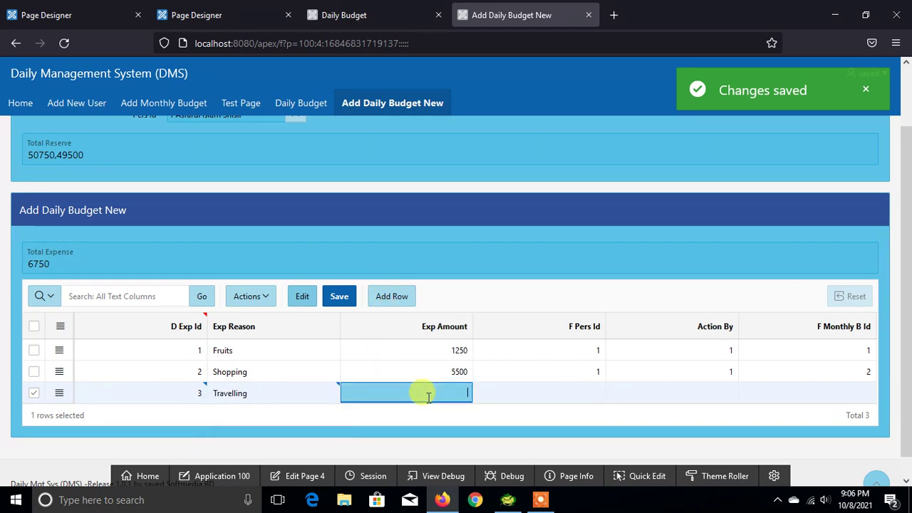
pyautogui.write('2500')
pyautogui.click(576, 391)
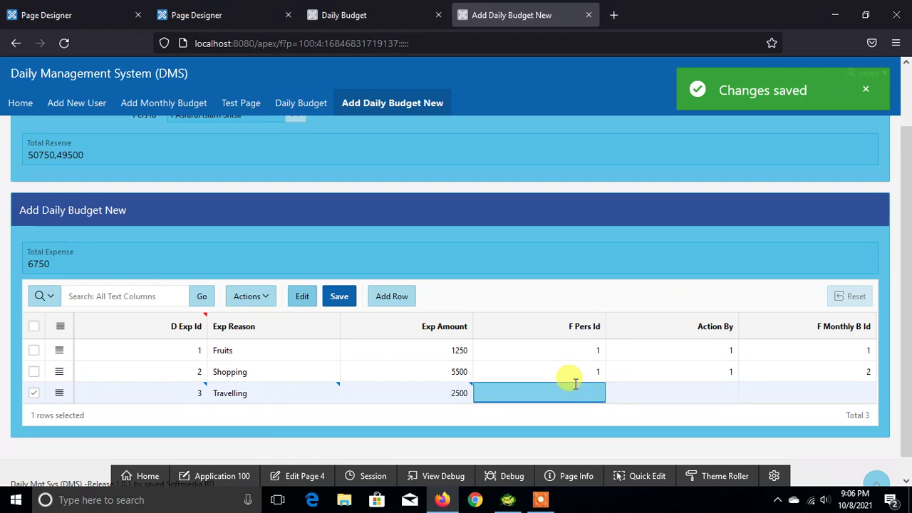
pyautogui.write('1')
pyautogui.click(721, 393)
pyautogui.write('1')
pyautogui.click(810, 392)
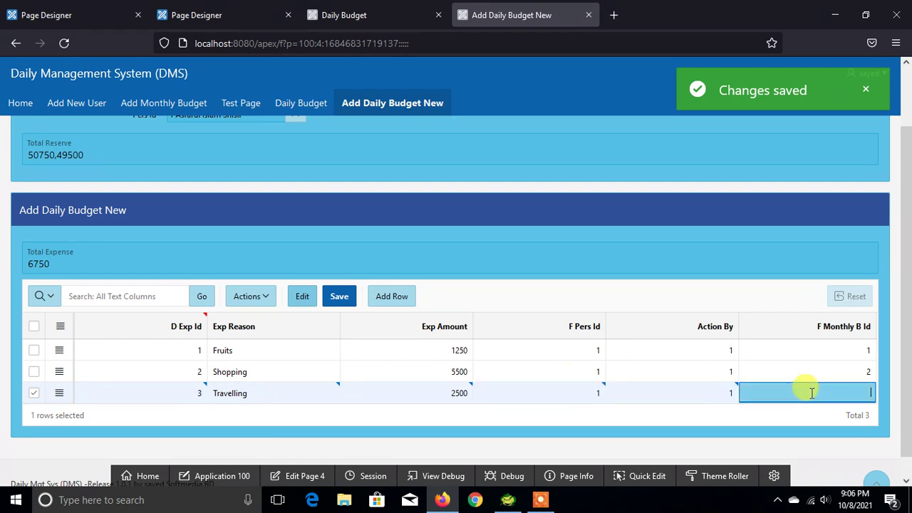
pyautogui.write('3')
pyautogui.click(339, 296)
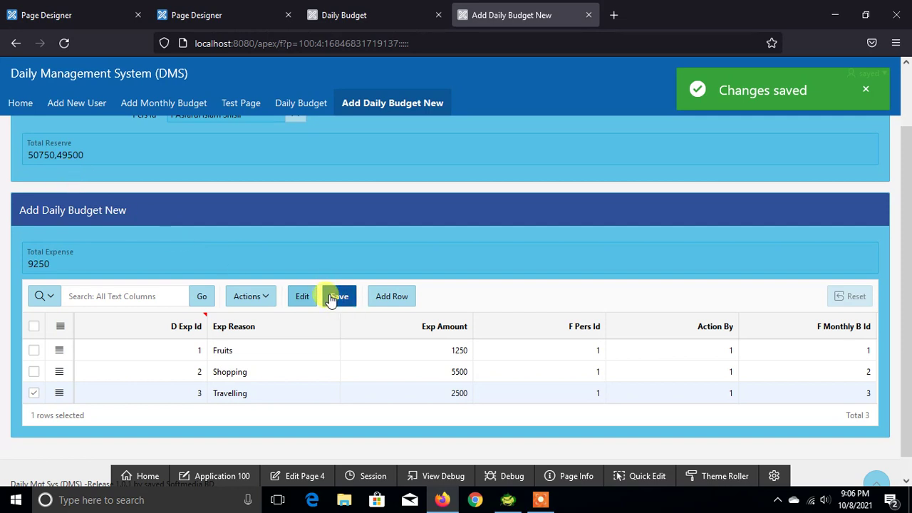
# Select the Total Reserve and Total Expense values to inspect the updated totals
pyautogui.doubleClick(60, 154)
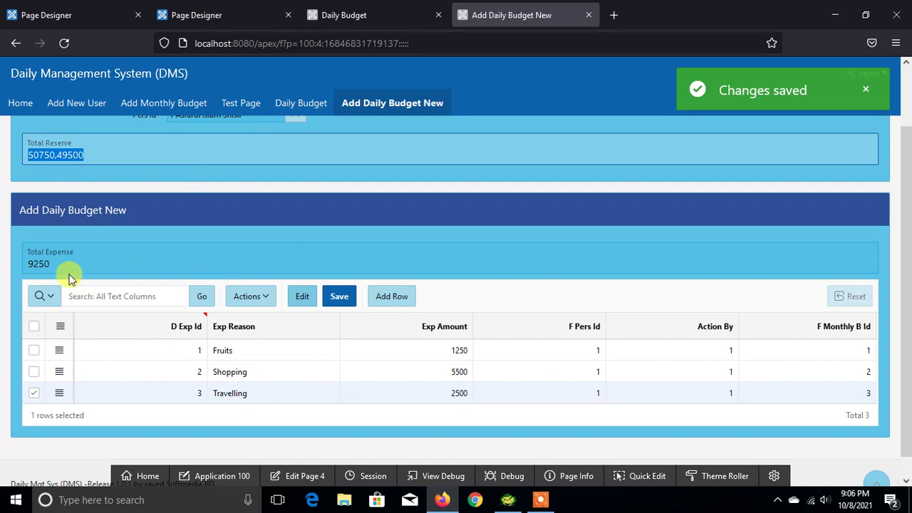
pyautogui.click(43, 264)
pyautogui.click(110, 153)
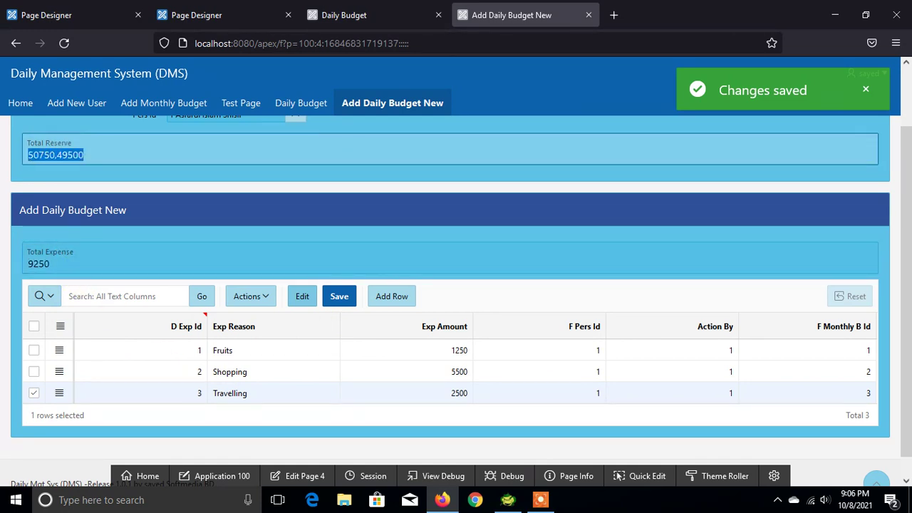
pyautogui.click(107, 156)
pyautogui.click(111, 154)
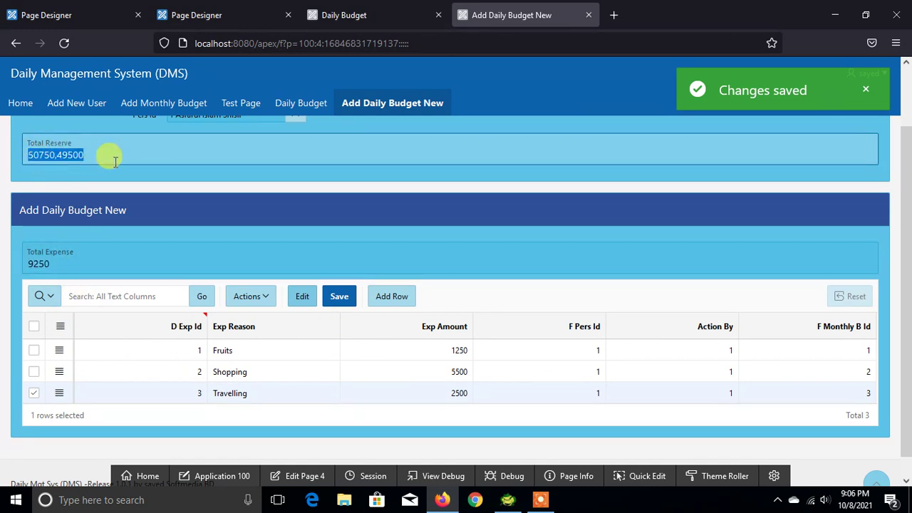
pyautogui.moveTo(100, 148); pyautogui.dragTo(28, 153)
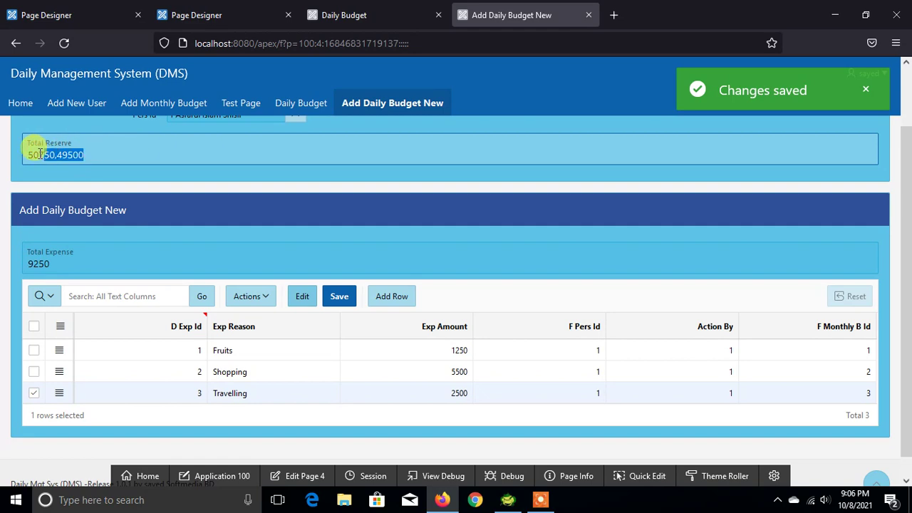
pyautogui.click(107, 153)
pyautogui.doubleClick(99, 153)
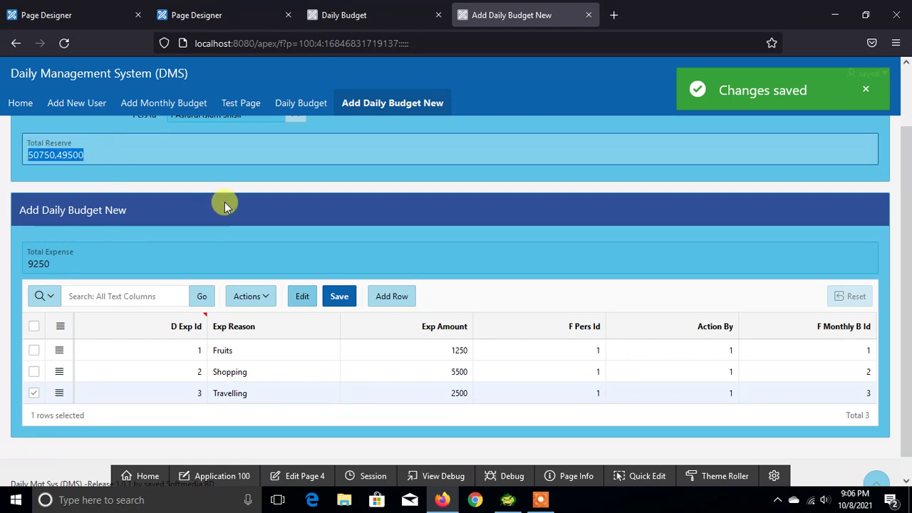
pyautogui.click(106, 7)
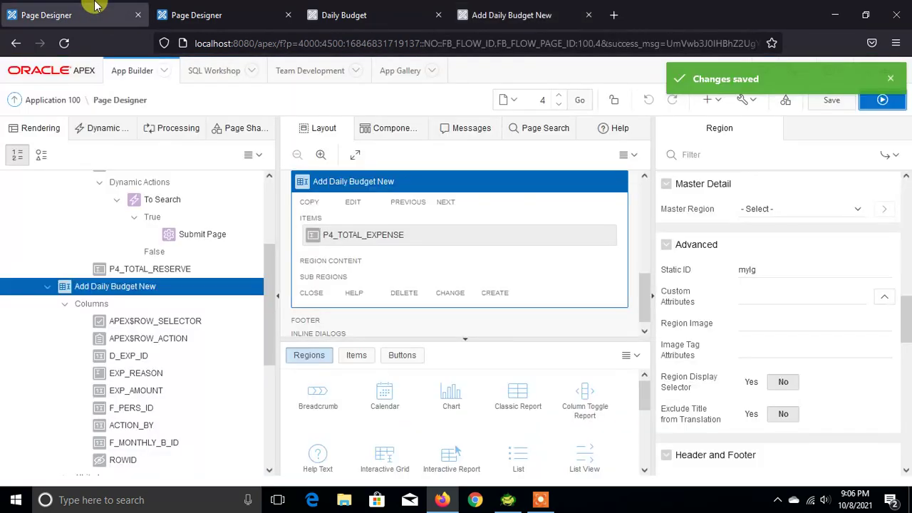
pyautogui.click(198, 14)
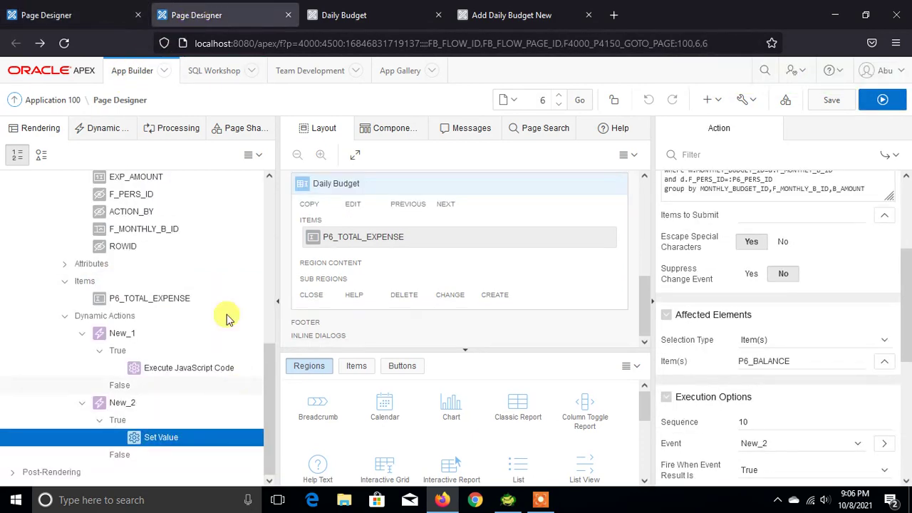
pyautogui.click(335, 15)
pyautogui.click(525, 16)
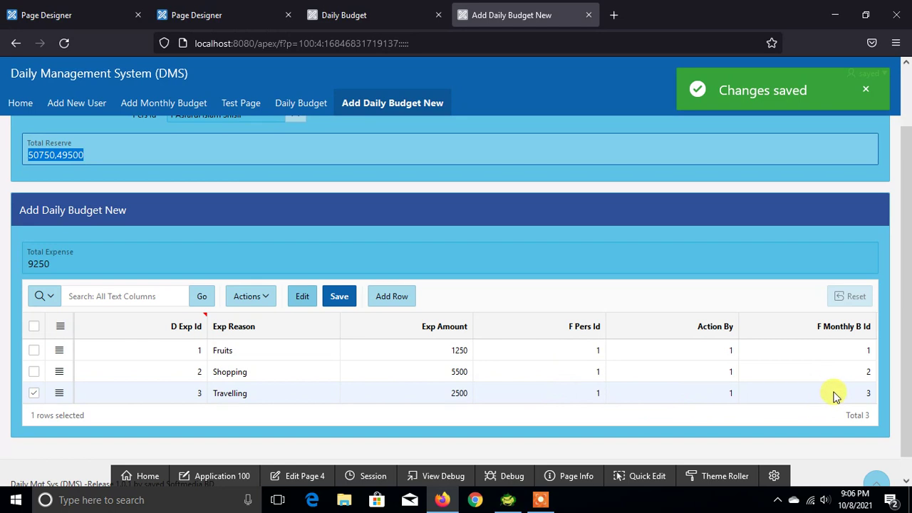
pyautogui.click(540, 500)
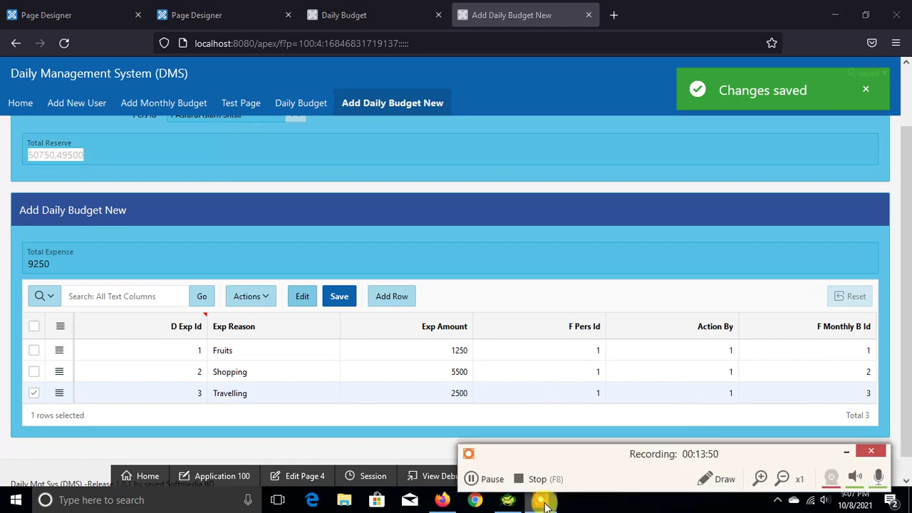